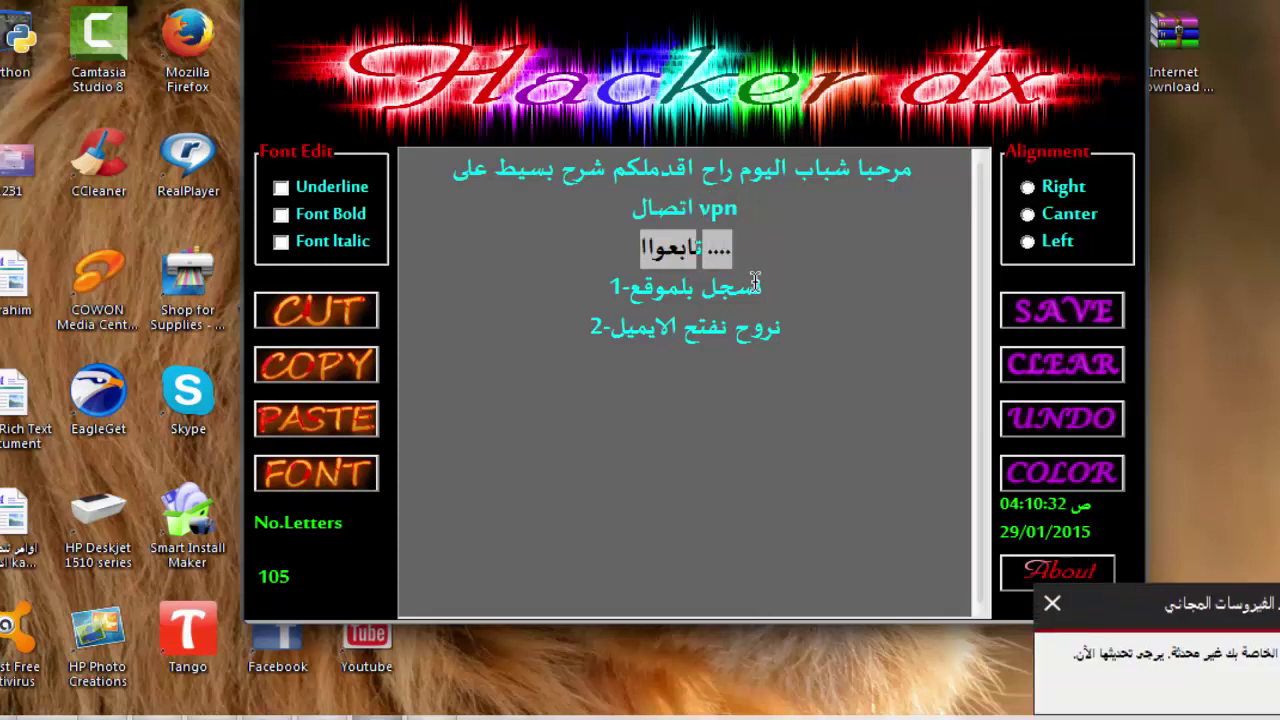
Return to the sign-up form and review the name, username and e-mail already filled in.
{"action": "mouse_move", "coordinate": [765, 288]}
{"action": "left_mouse_down"}
{"action": "mouse_move", "coordinate": [737, 287]}
{"action": "mouse_move", "coordinate": [755, 287]}
{"action": "left_mouse_up"}
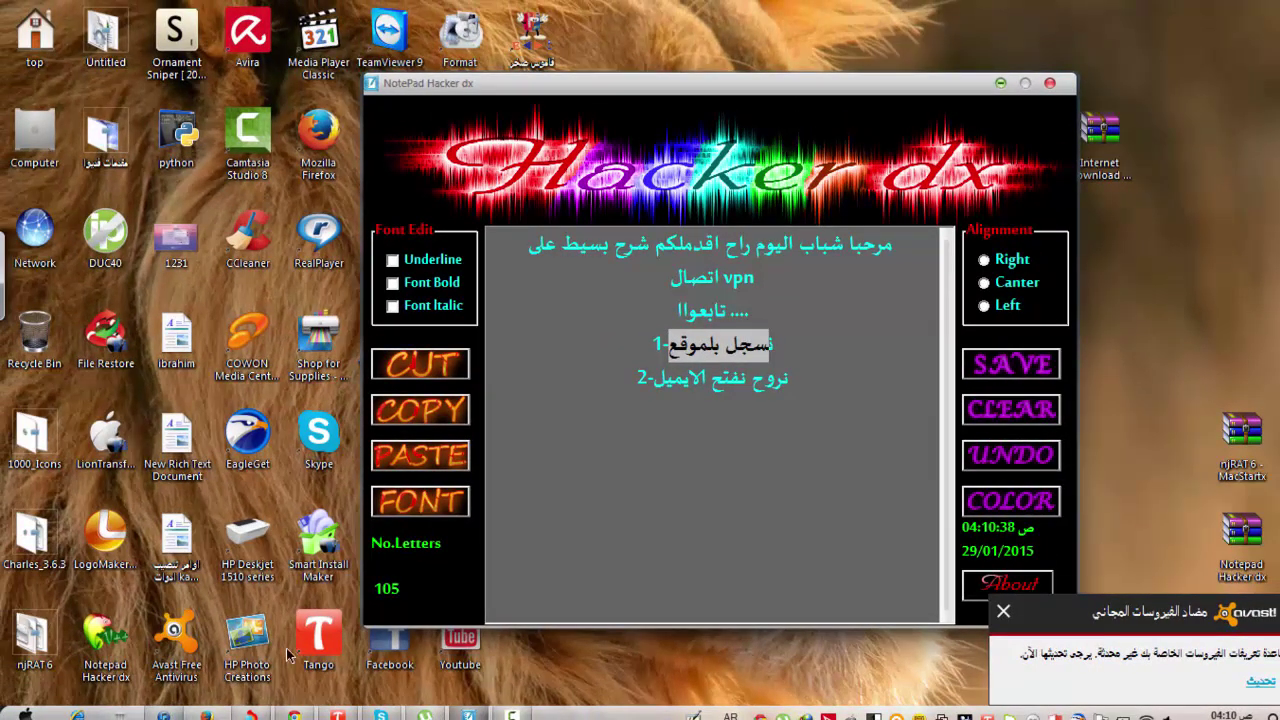
{"action": "left_click", "coordinate": [348, 520]}
{"action": "key", "text": "alt+Tab"}
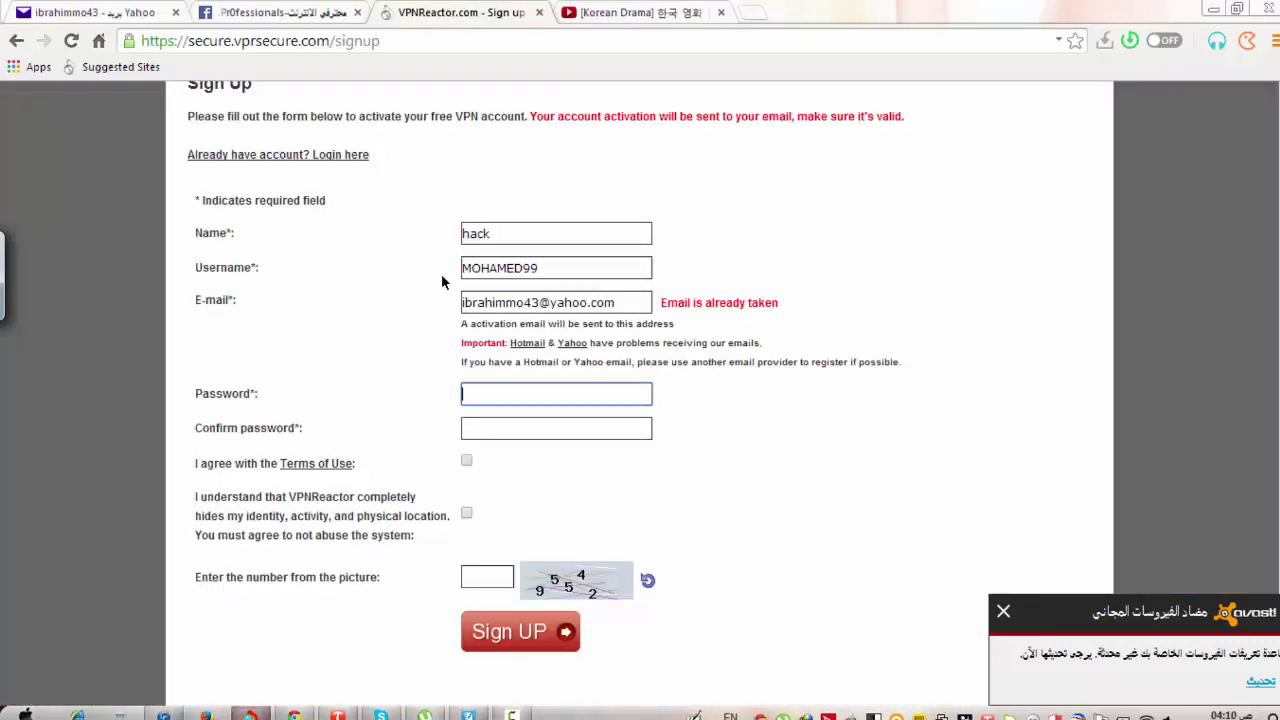
{"action": "left_click_drag", "start_coordinate": [507, 227], "coordinate": [470, 222]}
{"action": "left_click_drag", "start_coordinate": [565, 263], "coordinate": [466, 260]}
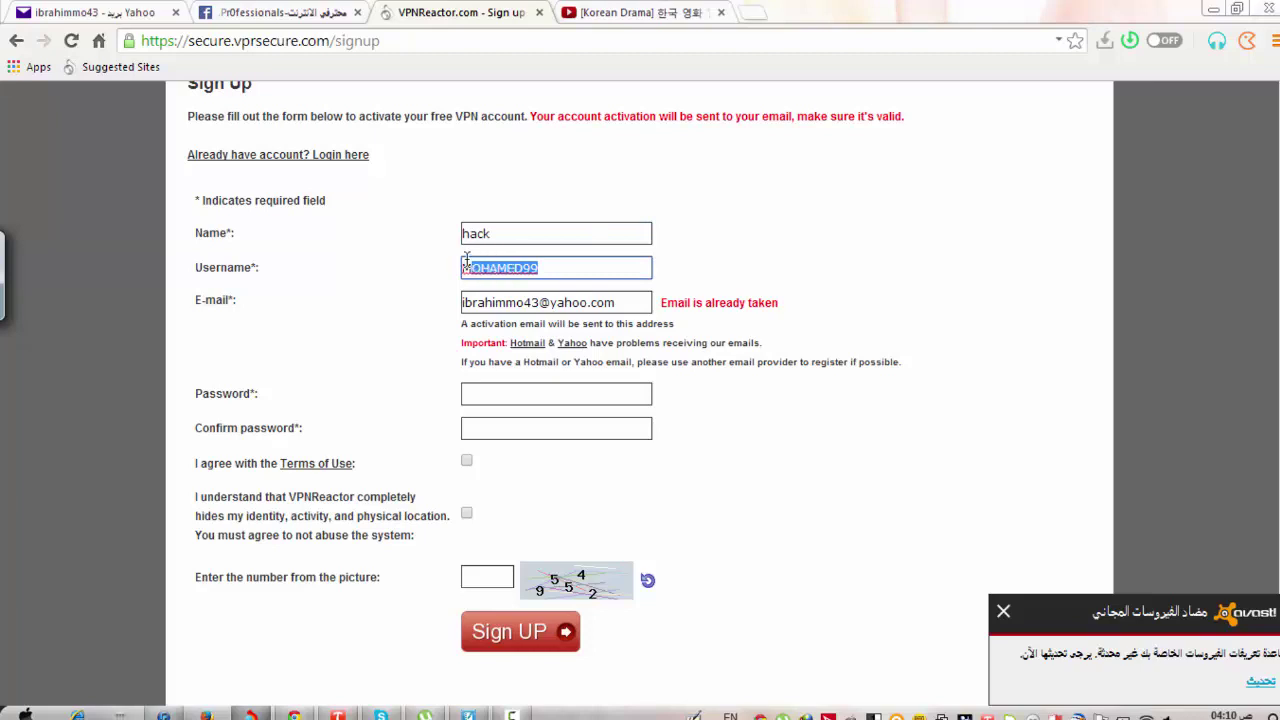
{"action": "left_click_drag", "start_coordinate": [605, 294], "coordinate": [441, 296]}
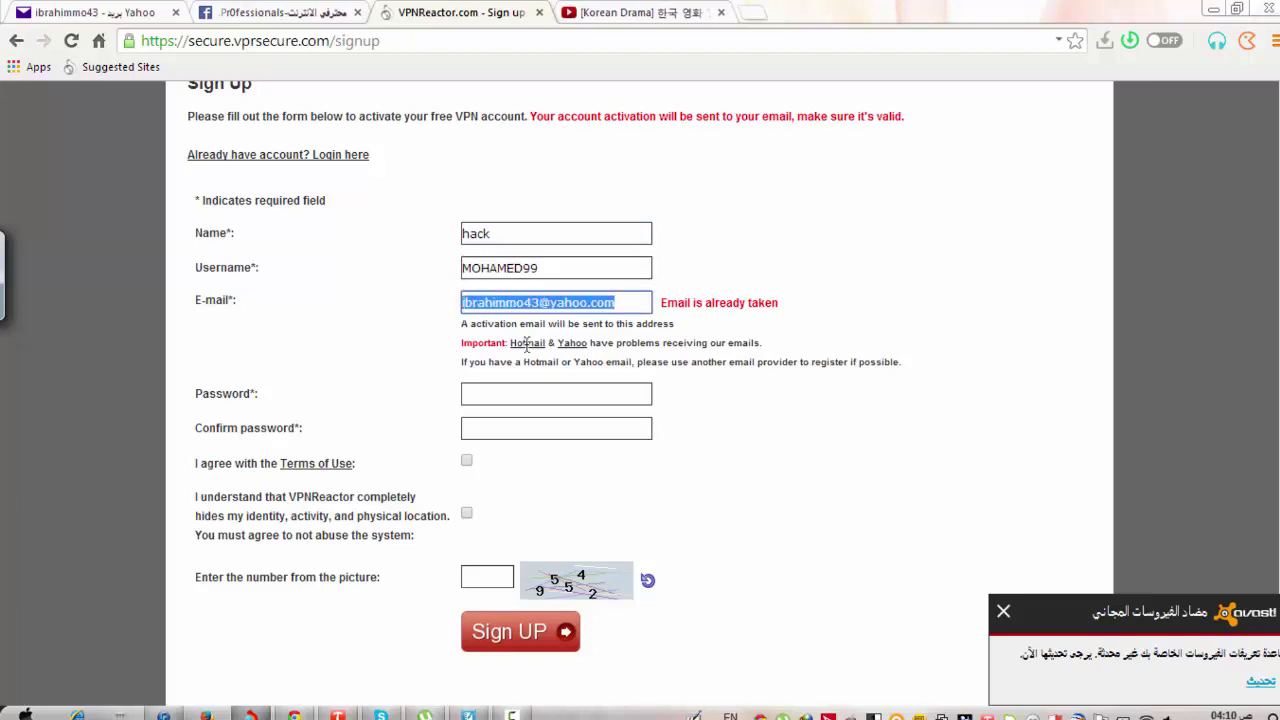
Enter the account password and move to the confirm-password field.
{"action": "left_click", "coordinate": [553, 390]}
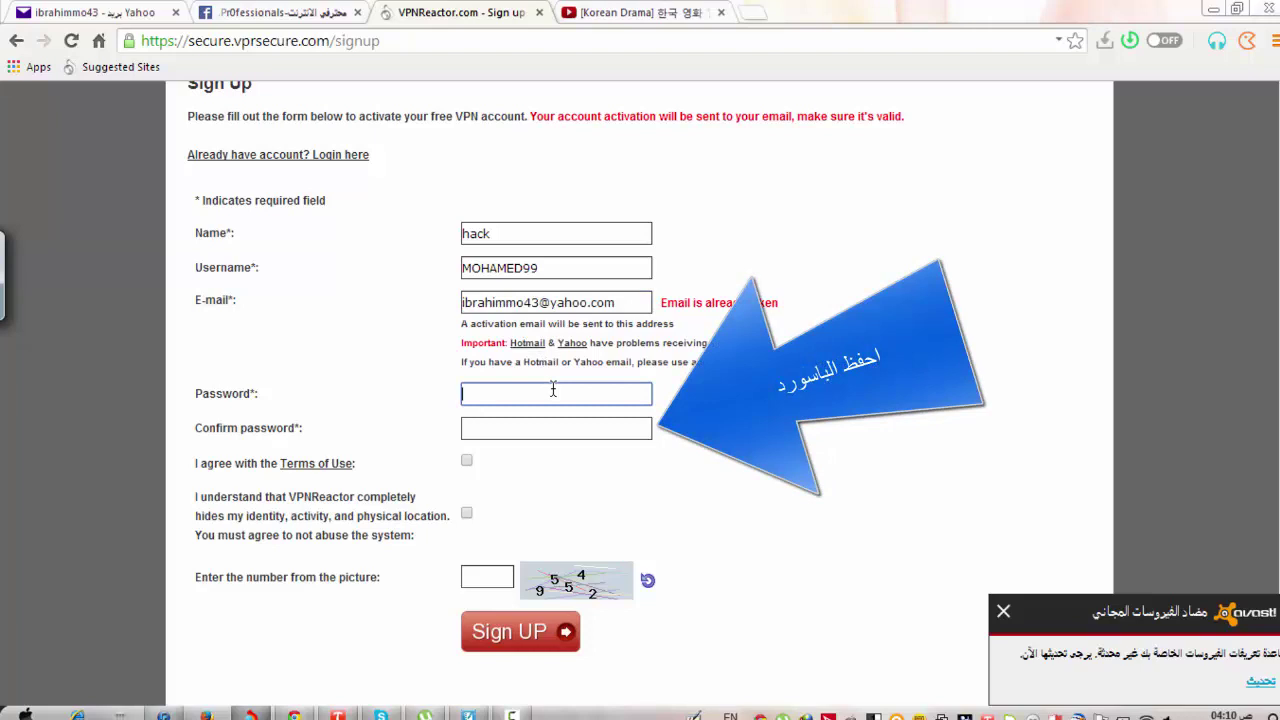
{"action": "type", "text": "1234"}
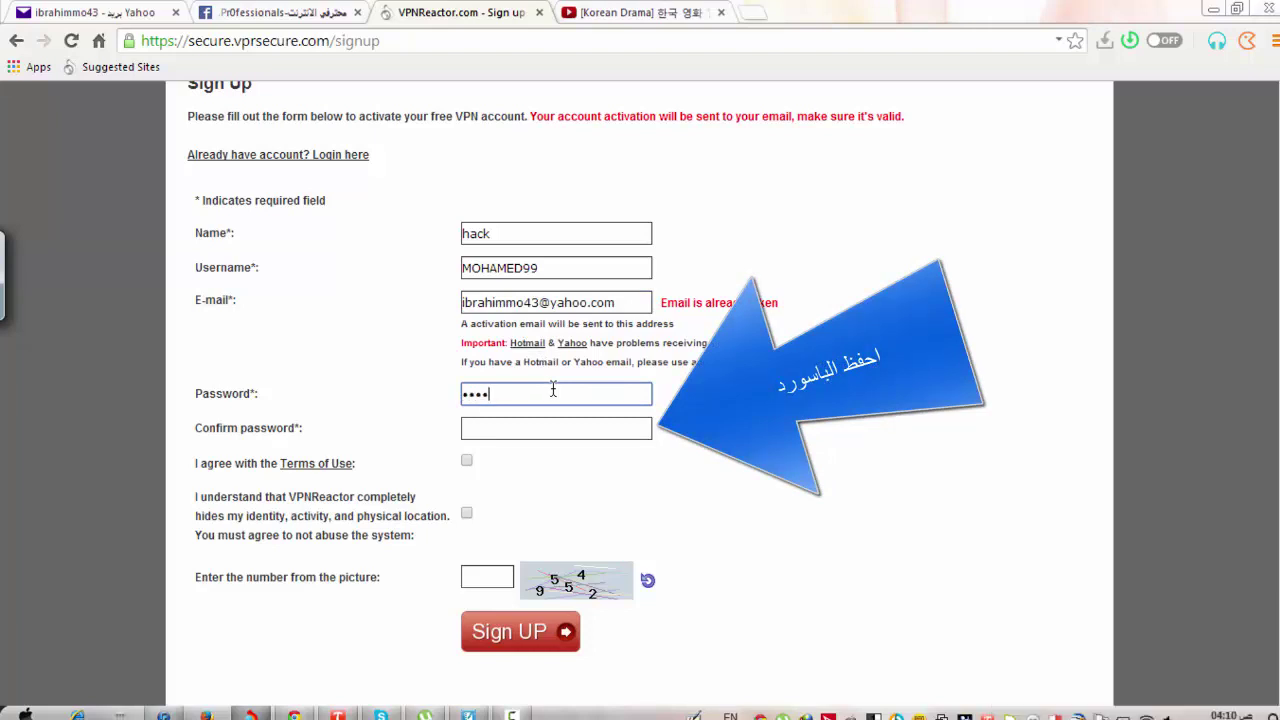
{"action": "type", "text": "56789"}
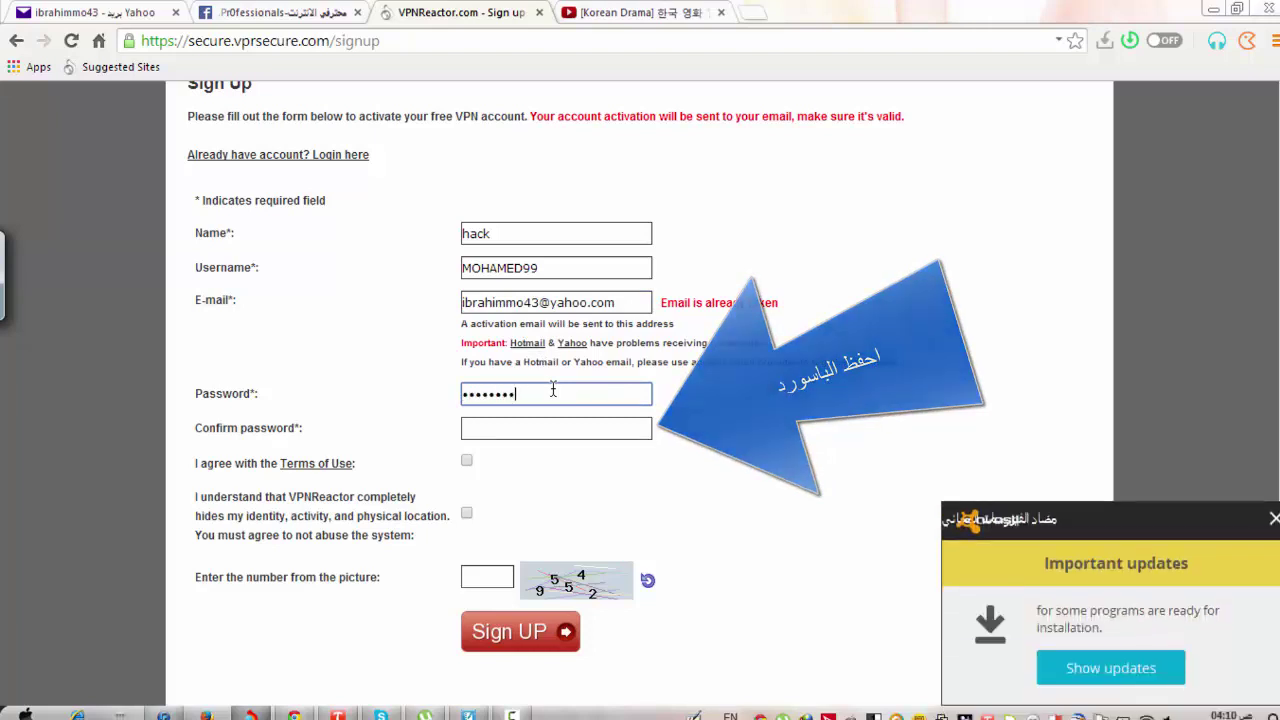
{"action": "type", "text": "0"}
{"action": "left_click", "coordinate": [551, 429]}
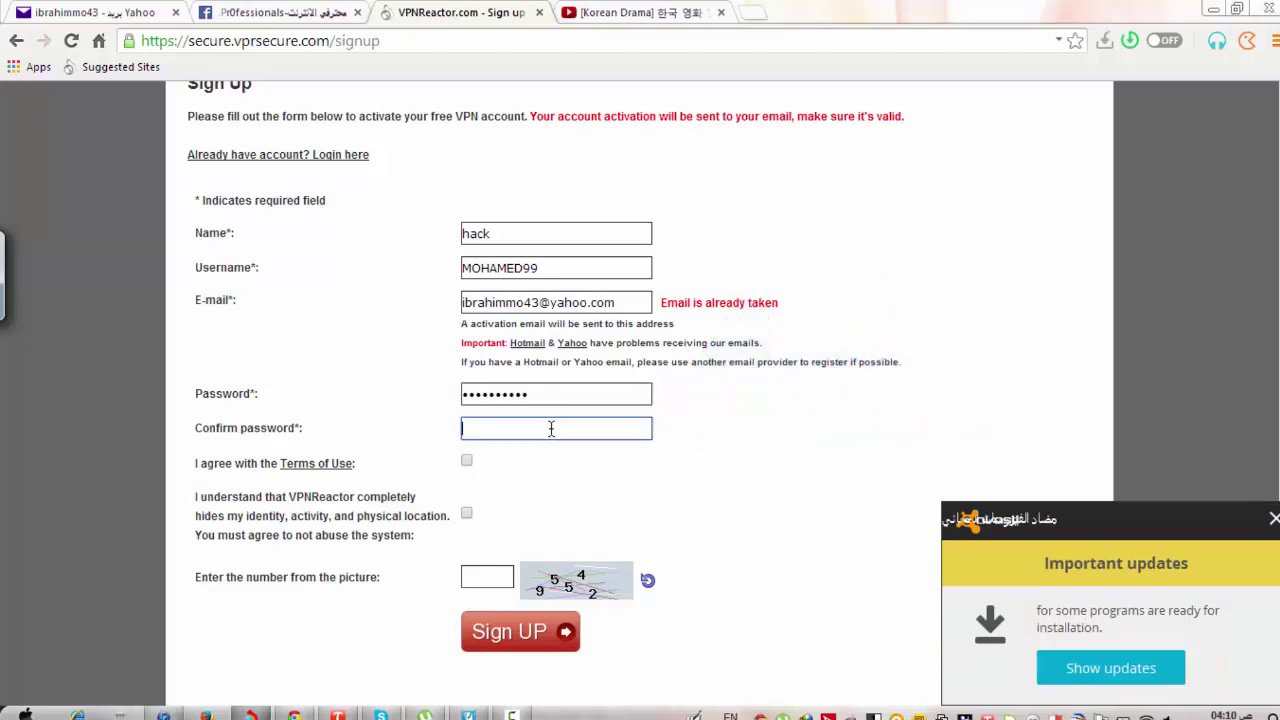
{"action": "left_click", "coordinate": [1274, 520]}
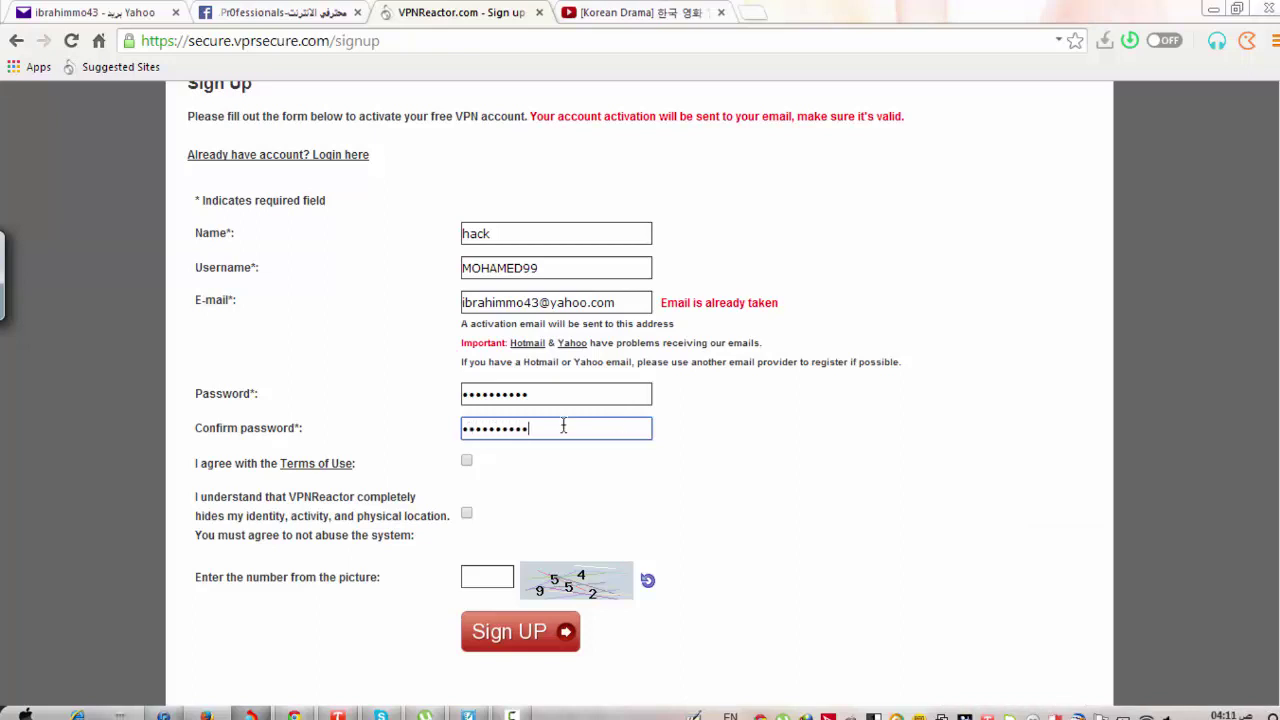
Accept the Terms of Use and no-abuse condition, enter the captcha number, and submit the form.
{"action": "left_click", "coordinate": [466, 462]}
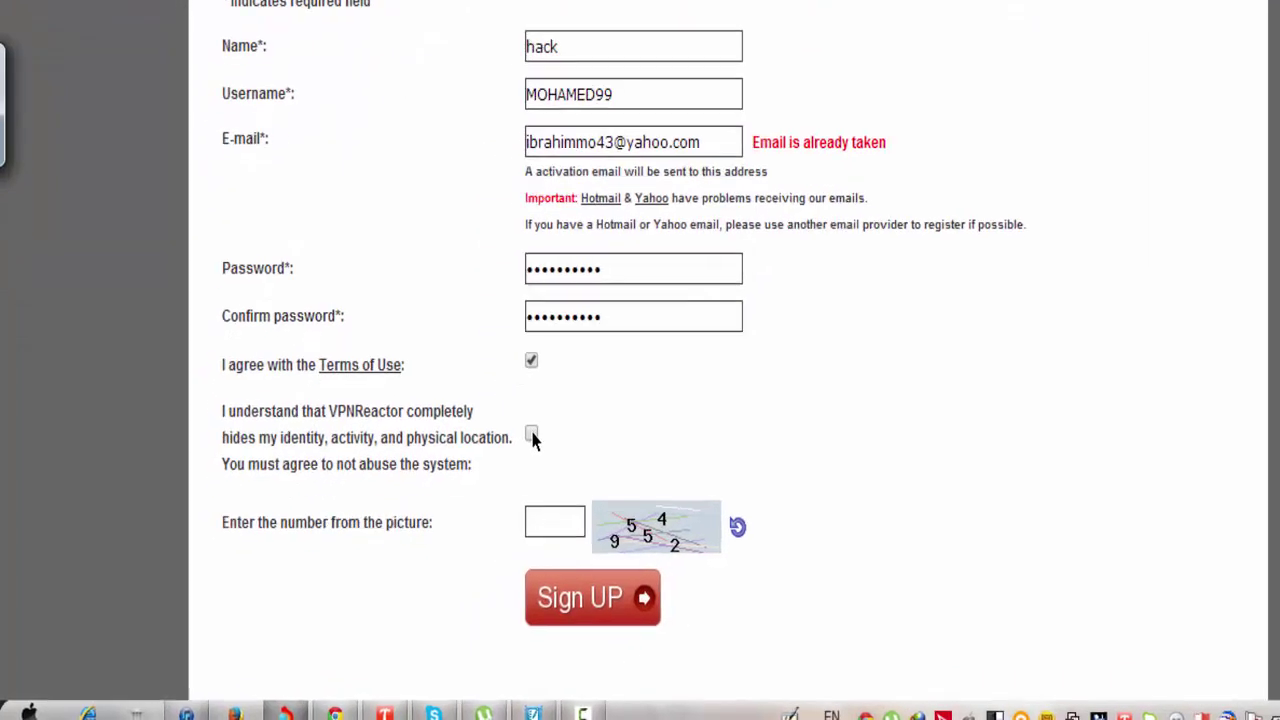
{"action": "left_click", "coordinate": [466, 512]}
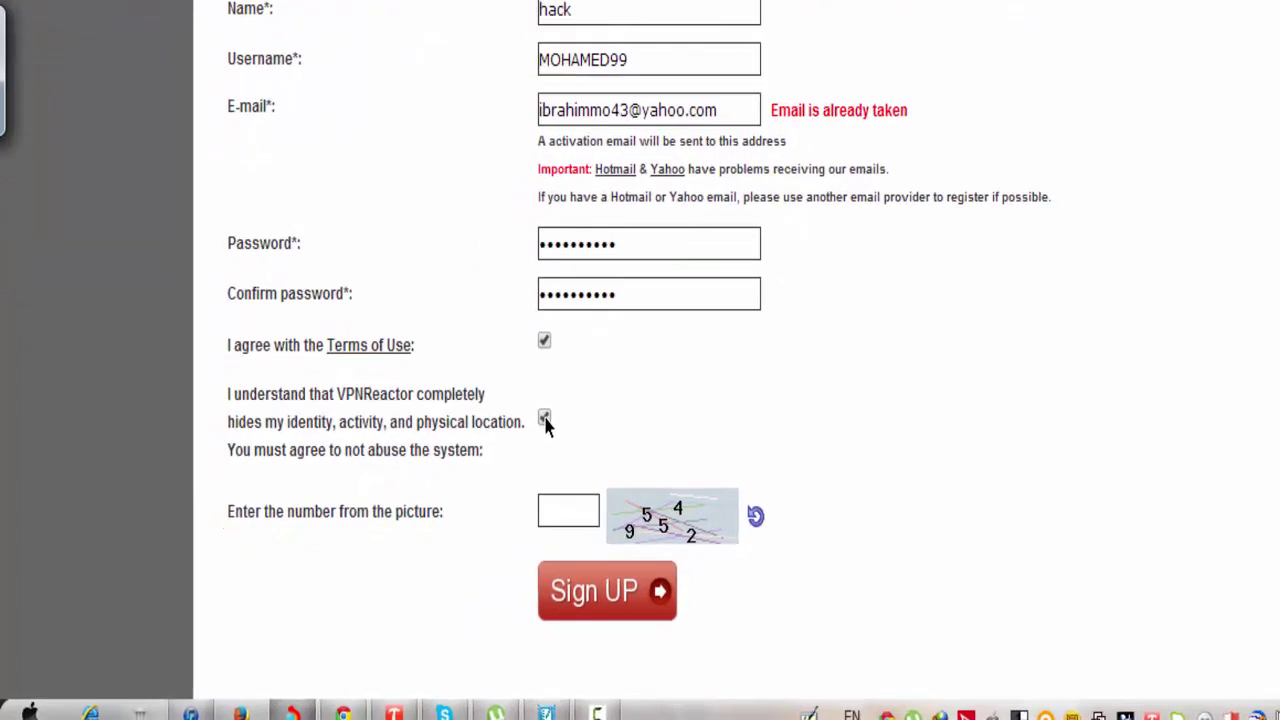
{"action": "left_click", "coordinate": [563, 518]}
{"action": "type", "text": "955"}
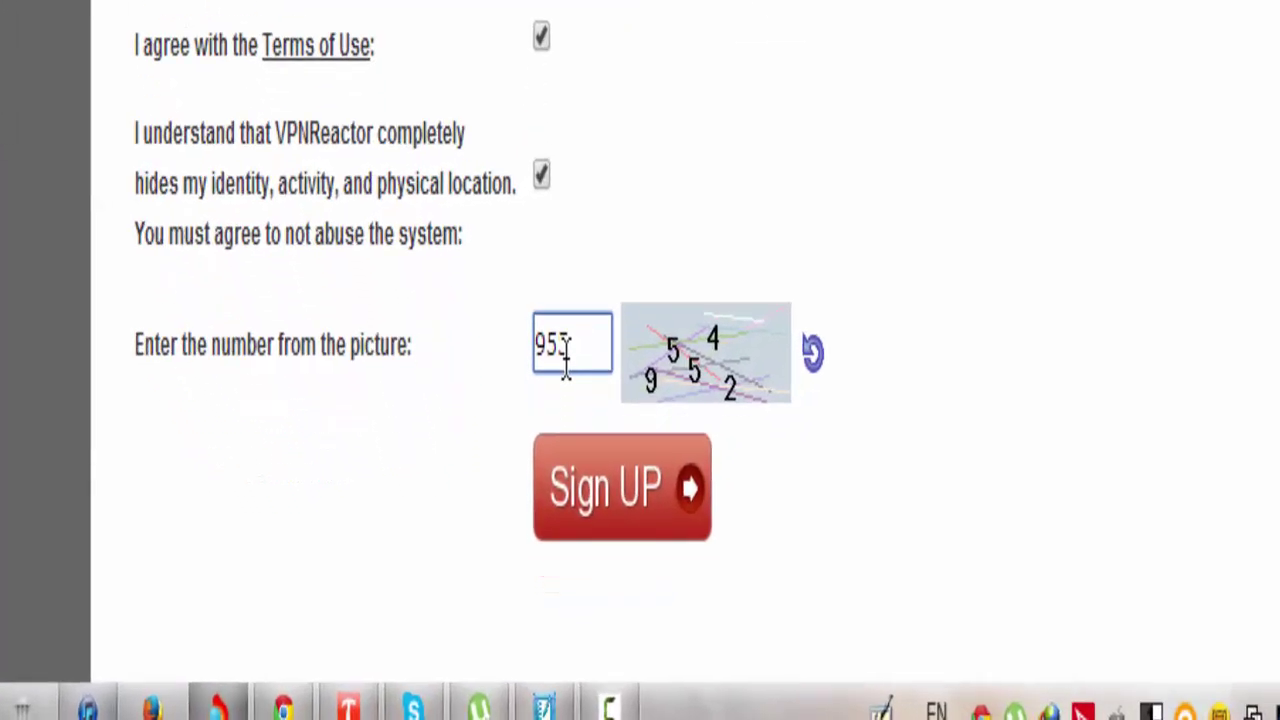
{"action": "type", "text": "42"}
{"action": "left_click", "coordinate": [601, 467]}
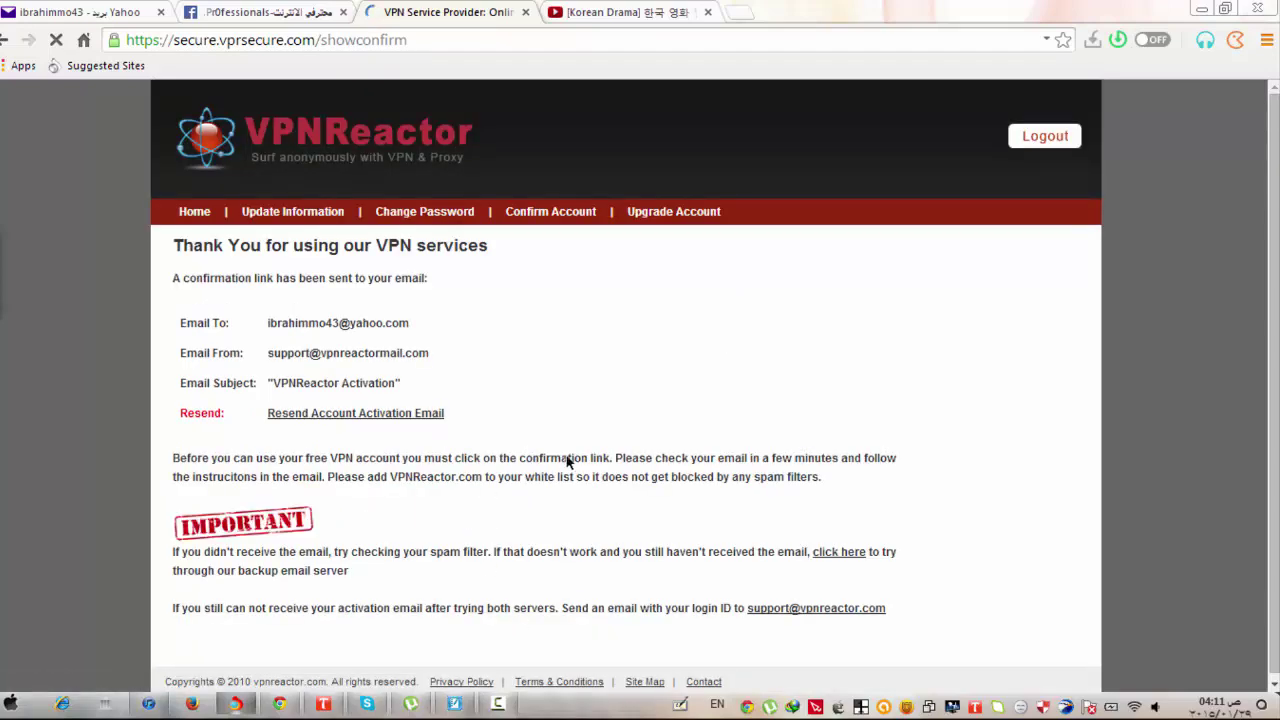
Scroll through the thank-you page and bring the tutorial notes back up.
{"action": "scroll", "coordinate": [567, 461], "scroll_direction": "down", "scroll_amount": 2}
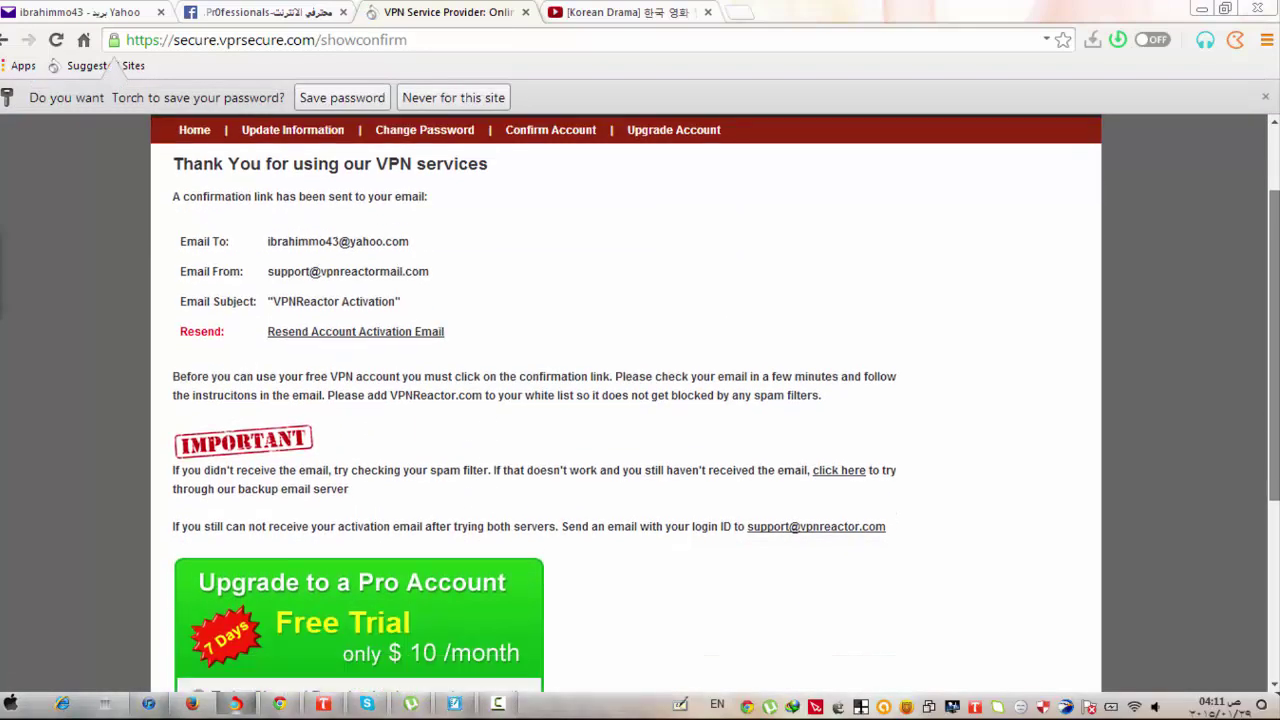
{"action": "scroll", "coordinate": [625, 410], "scroll_direction": "down", "scroll_amount": 3}
{"action": "scroll", "coordinate": [625, 410], "scroll_direction": "up", "scroll_amount": 3}
{"action": "scroll", "coordinate": [625, 410], "scroll_direction": "down", "scroll_amount": 2}
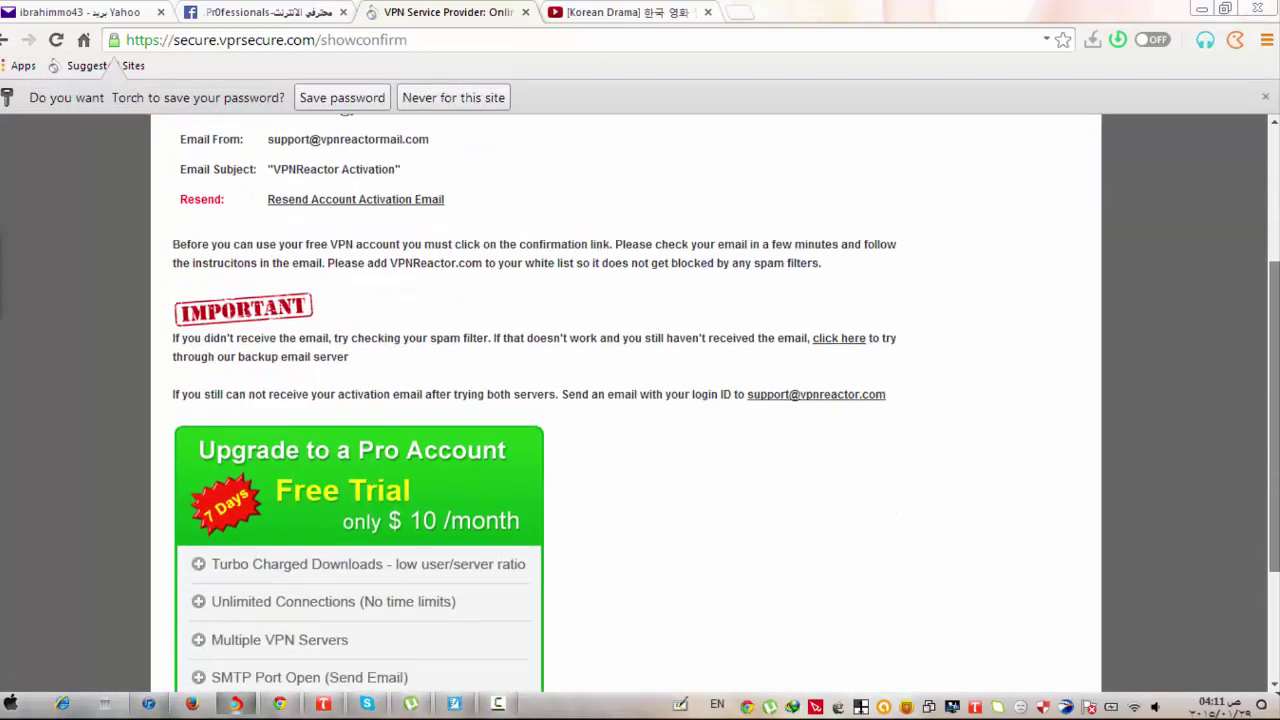
{"action": "scroll", "coordinate": [640, 519], "scroll_direction": "up", "scroll_amount": 2}
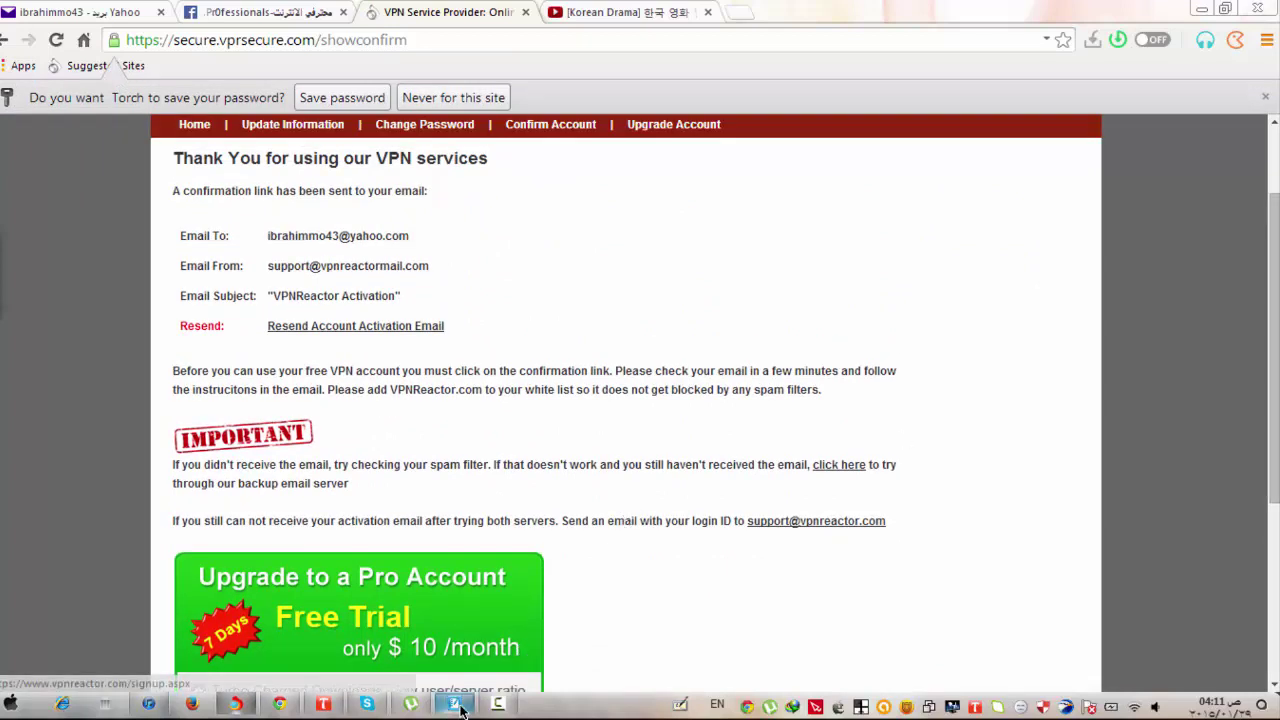
{"action": "left_click", "coordinate": [458, 706]}
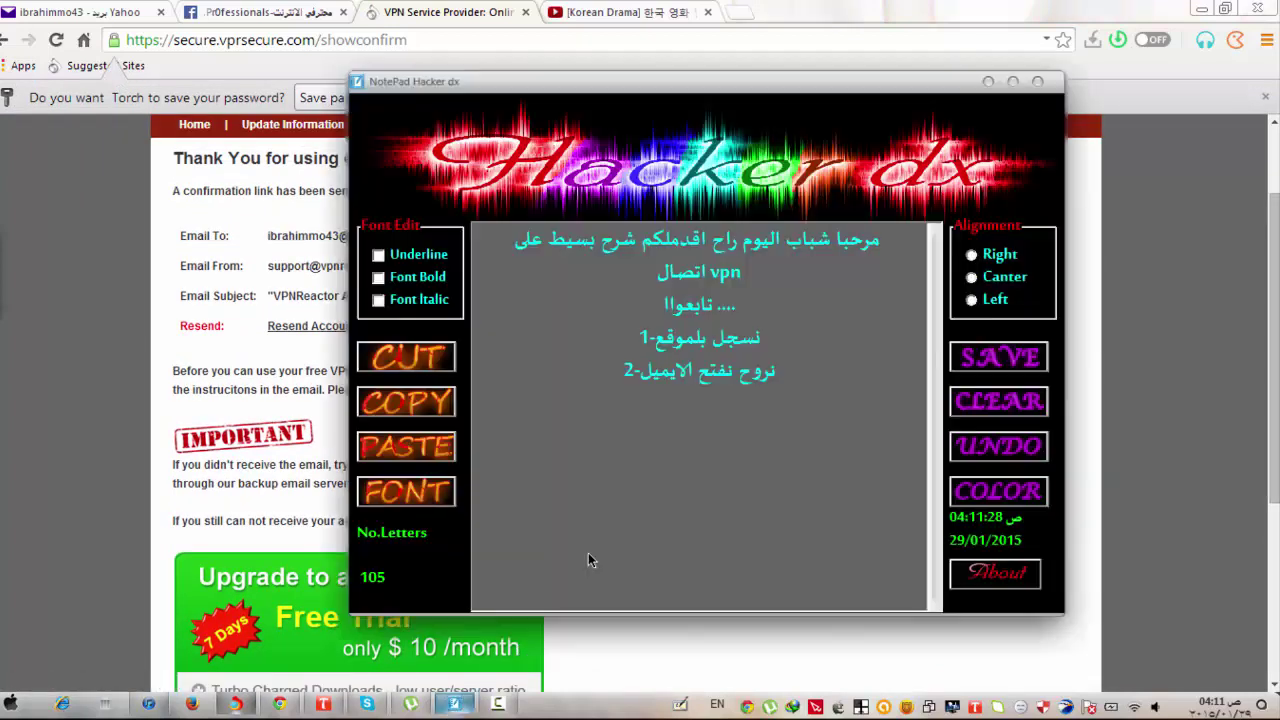
Highlight the step 2 line about opening the e-mail, then minimize the notes window.
{"action": "left_click", "coordinate": [808, 401]}
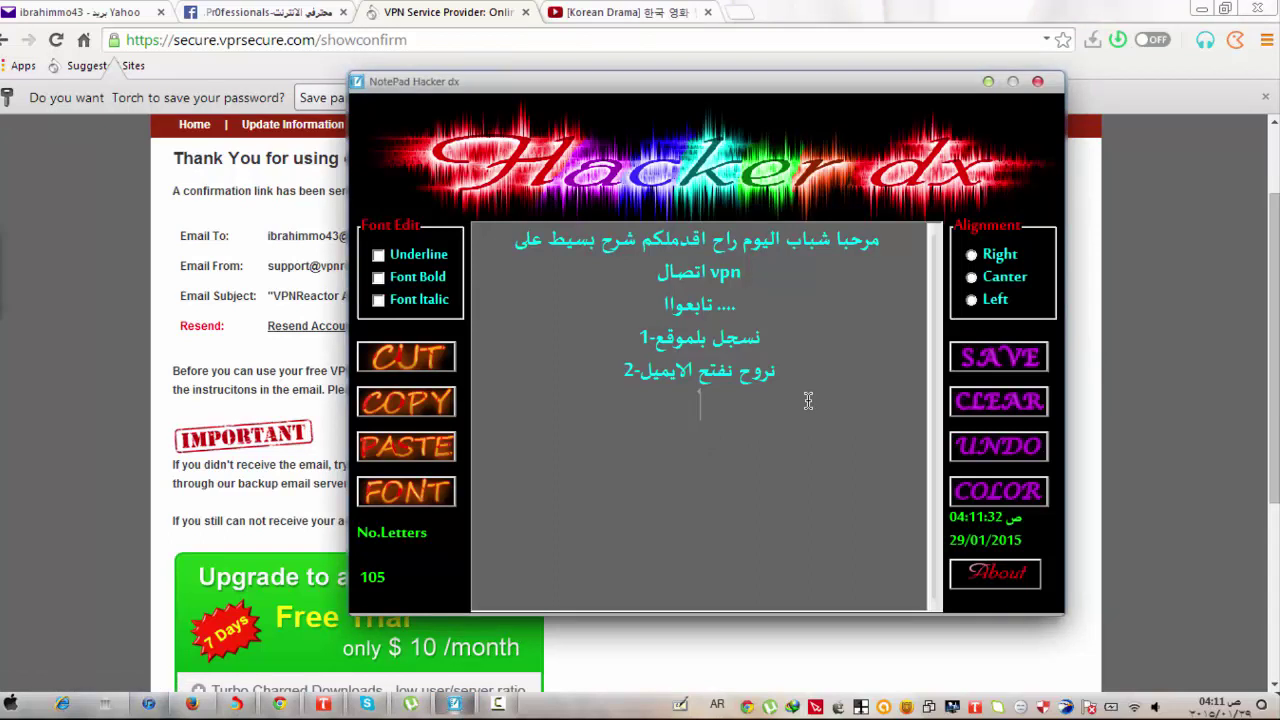
{"action": "left_click_drag", "start_coordinate": [640, 370], "coordinate": [773, 371]}
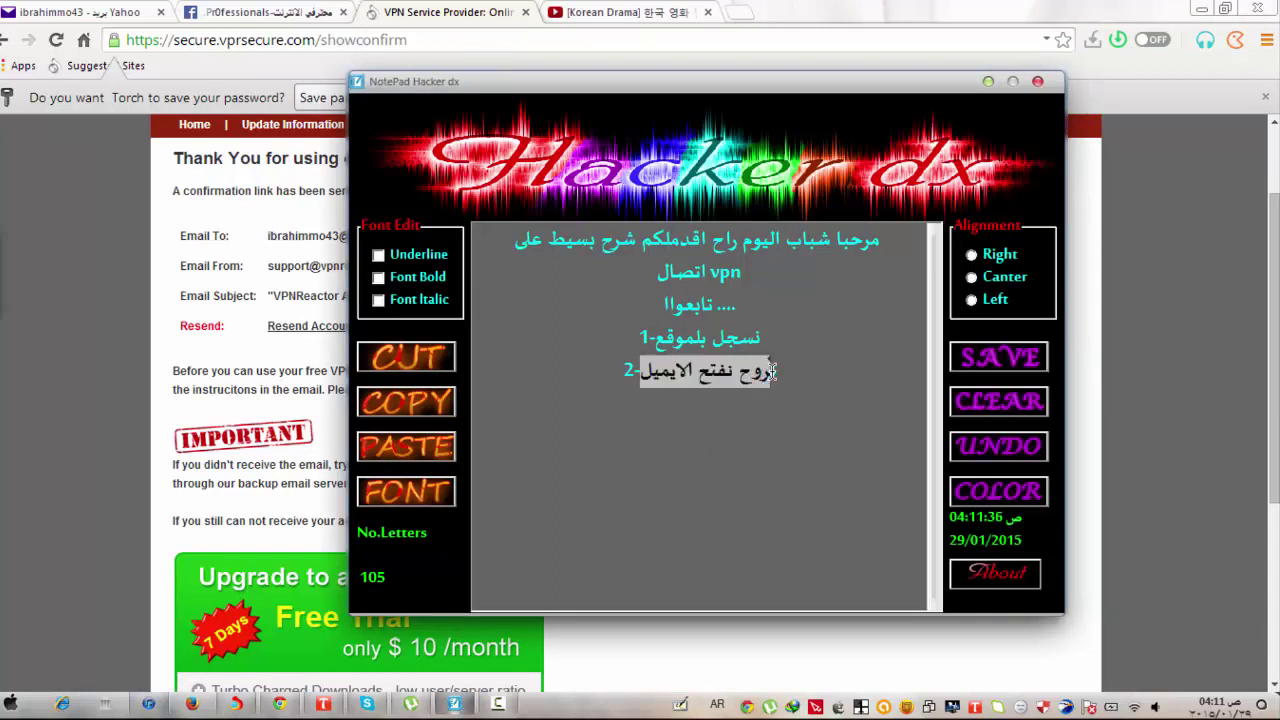
{"action": "left_click", "coordinate": [986, 83]}
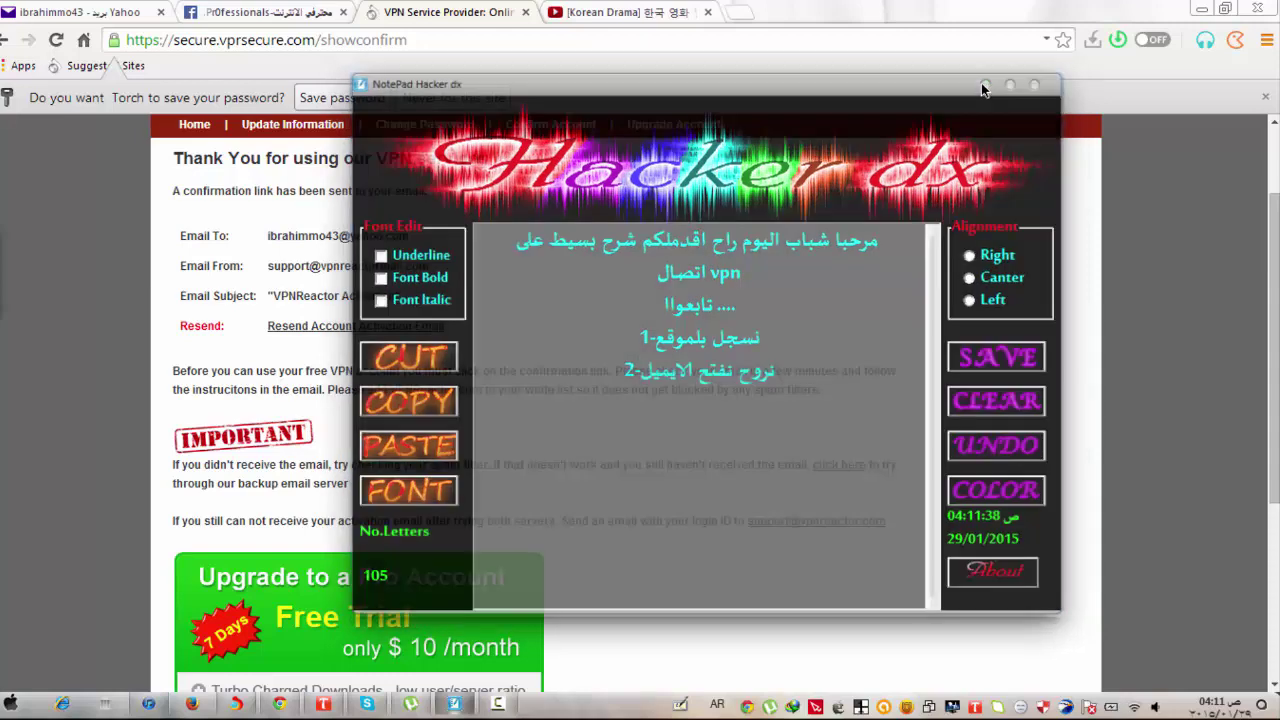
Refresh the Yahoo Mail inbox and open the VPNReactor Activation message.
{"action": "left_click", "coordinate": [120, 12]}
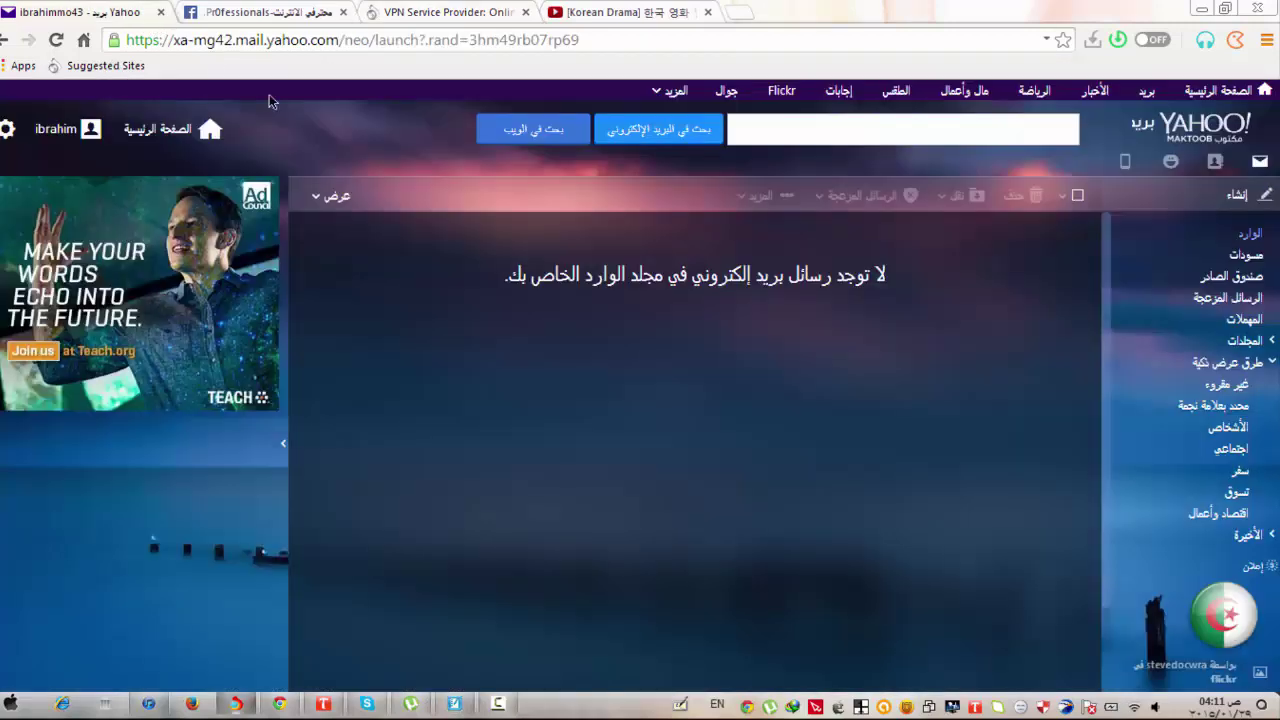
{"action": "left_click", "coordinate": [58, 42]}
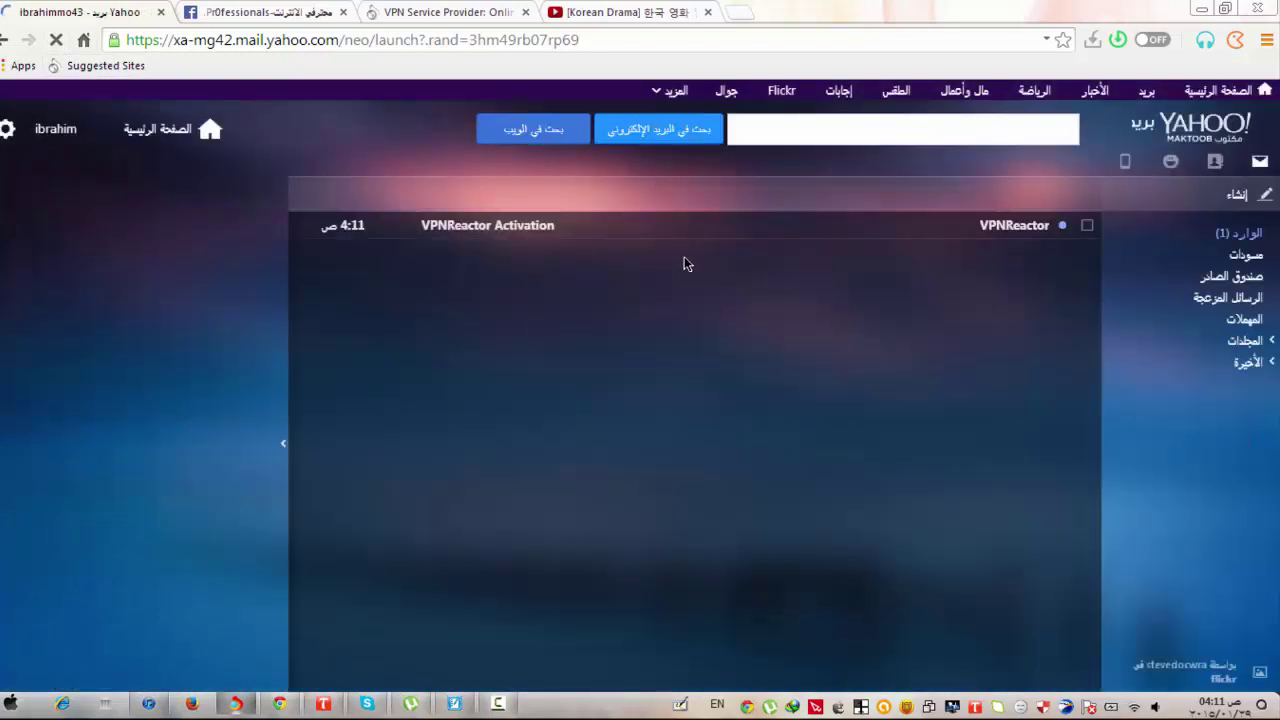
{"action": "left_click", "coordinate": [858, 227]}
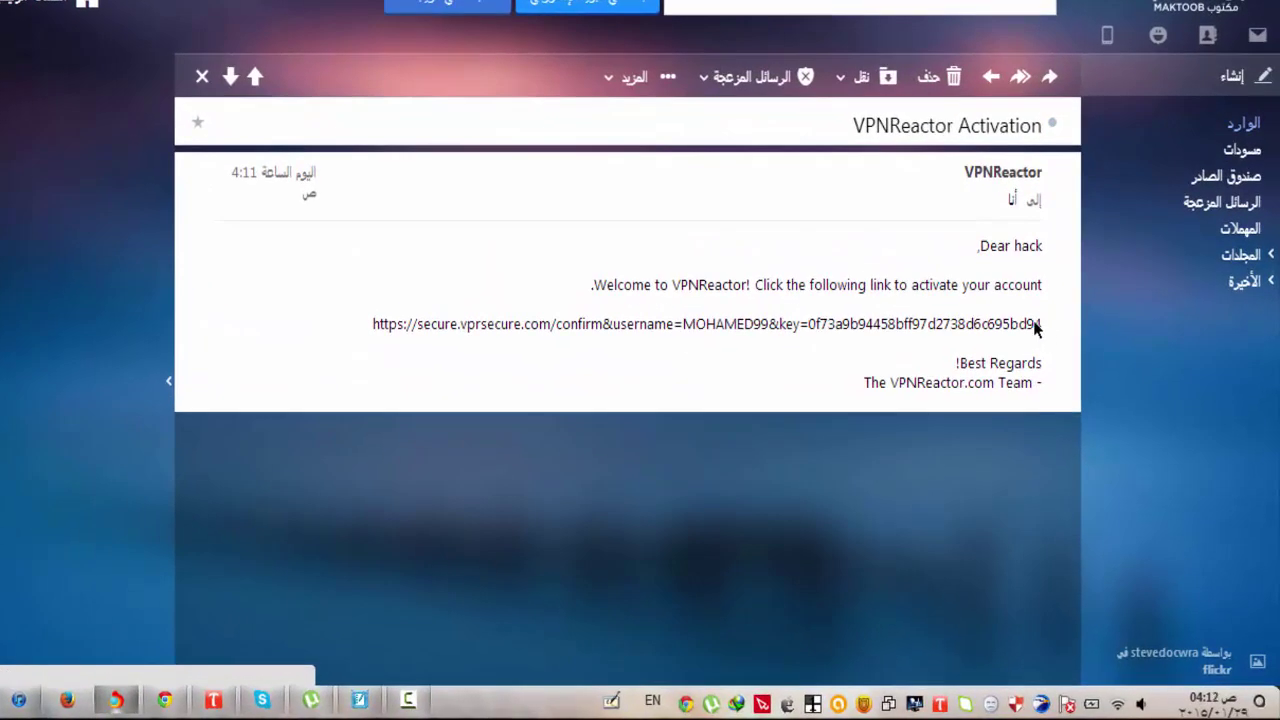
Copy the activation link and start a new blank browser tab for it.
{"action": "left_click_drag", "start_coordinate": [1040, 324], "coordinate": [366, 326]}
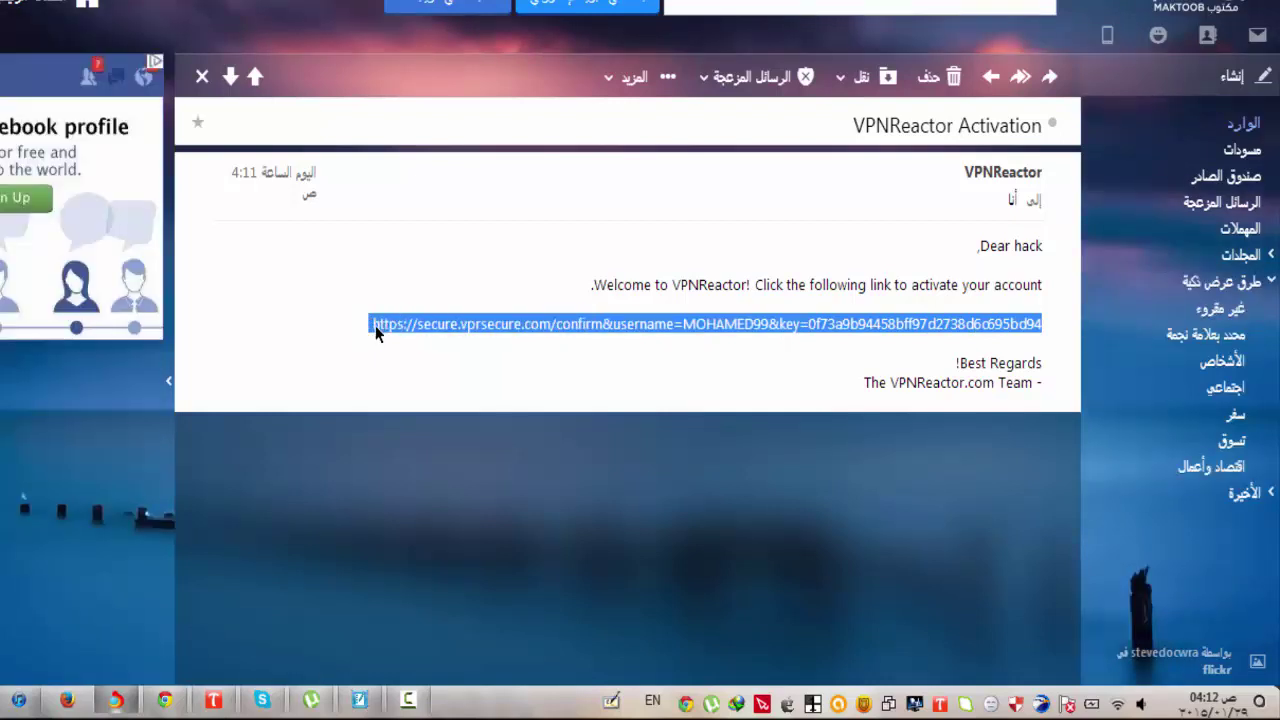
{"action": "right_click", "coordinate": [378, 326]}
{"action": "left_click", "coordinate": [400, 336]}
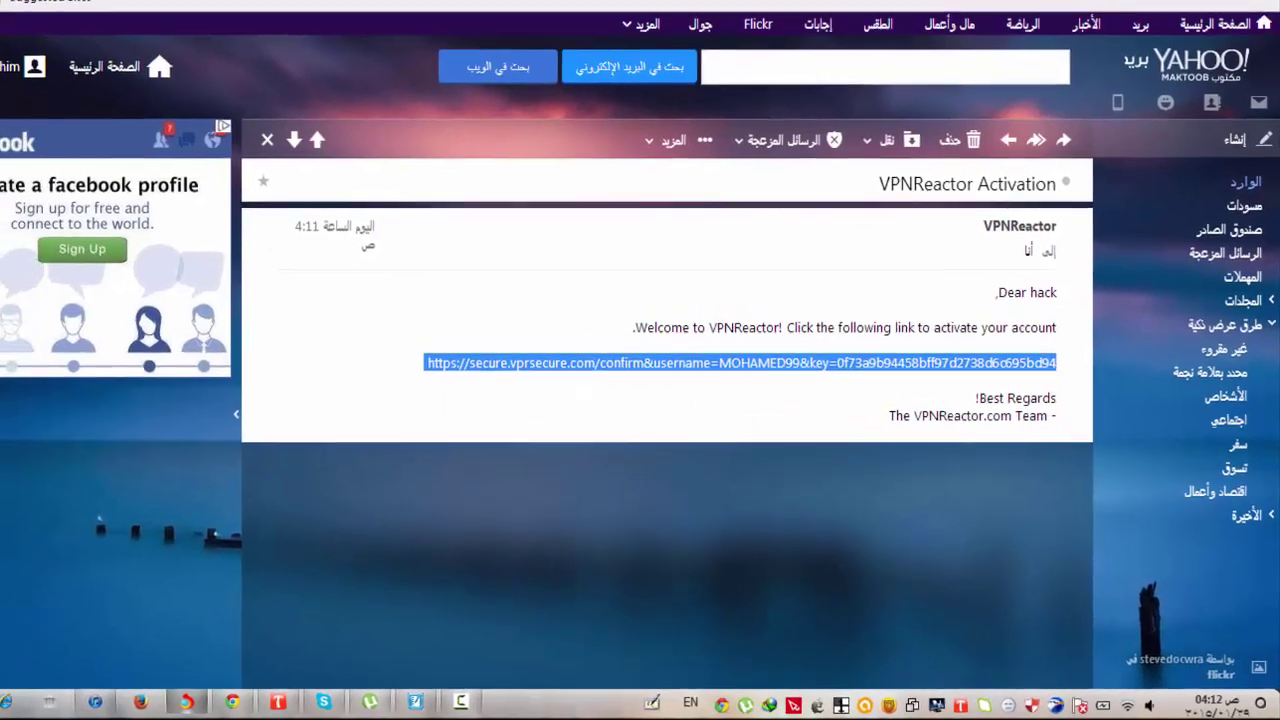
{"action": "left_click", "coordinate": [737, 14]}
{"action": "right_click", "coordinate": [740, 40]}
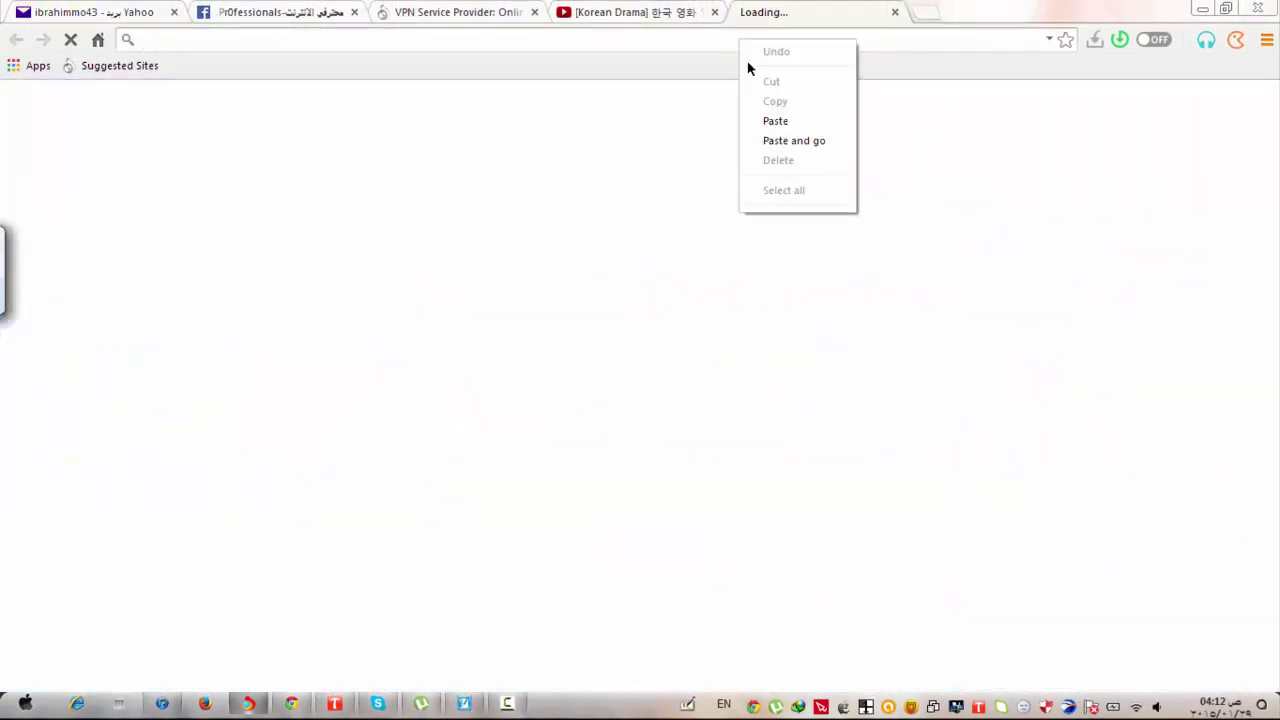
Load the pasted activation link and select the listed username and password details.
{"action": "left_click", "coordinate": [775, 120]}
{"action": "key", "text": "Return"}
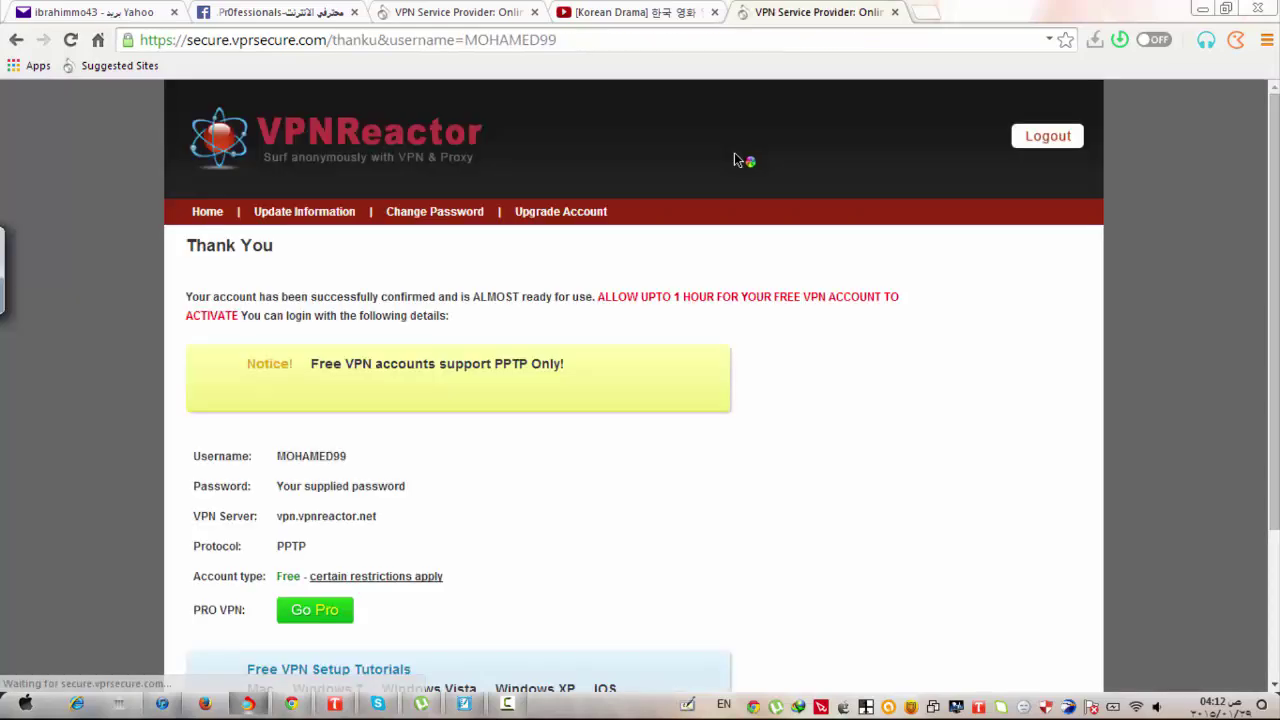
{"action": "scroll", "coordinate": [803, 344], "scroll_direction": "down", "scroll_amount": 2}
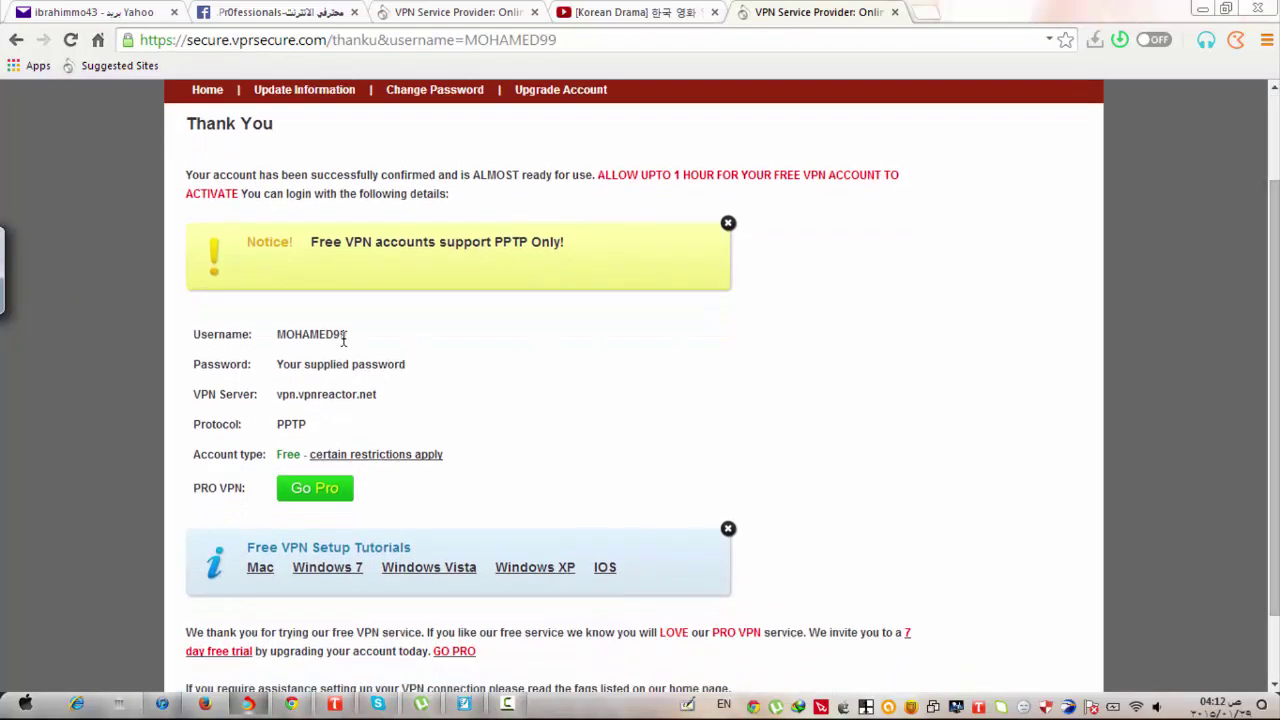
{"action": "left_click_drag", "start_coordinate": [344, 340], "coordinate": [288, 340]}
{"action": "left_click_drag", "start_coordinate": [406, 366], "coordinate": [299, 366]}
{"action": "left_click", "coordinate": [1135, 708]}
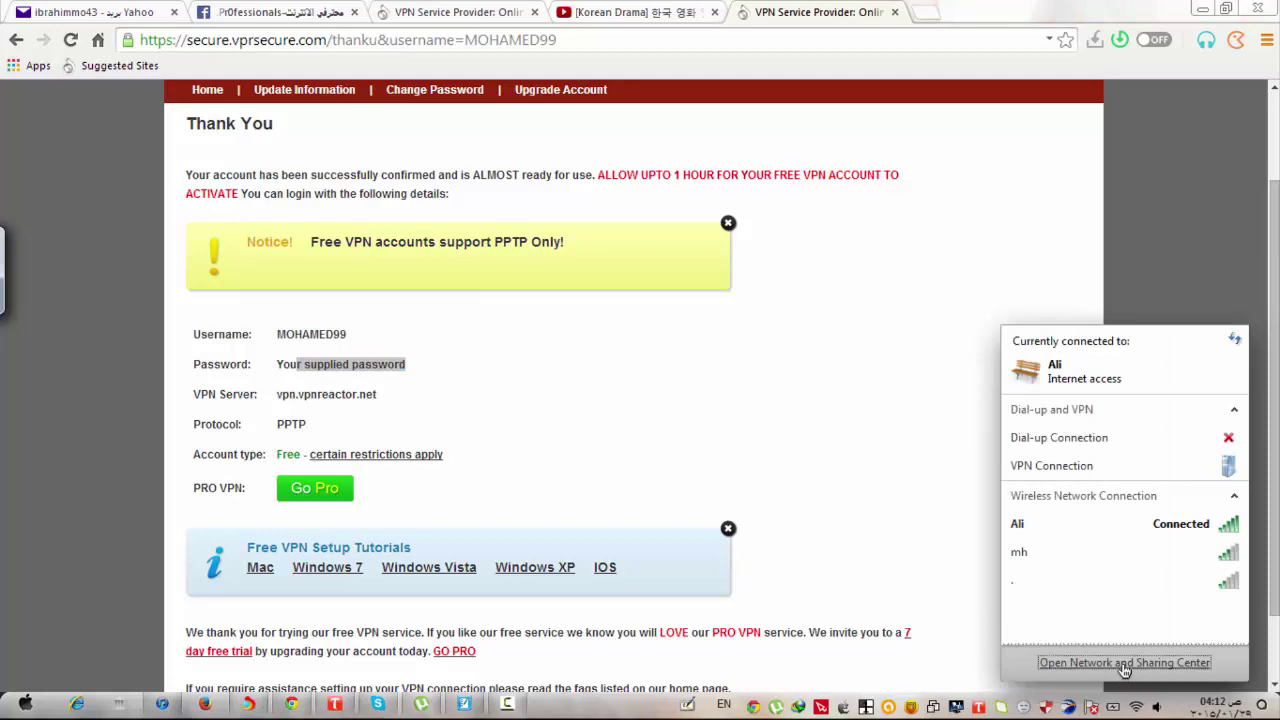
Open the Network and Sharing Center and look over the network adapters.
{"action": "left_click", "coordinate": [1124, 665]}
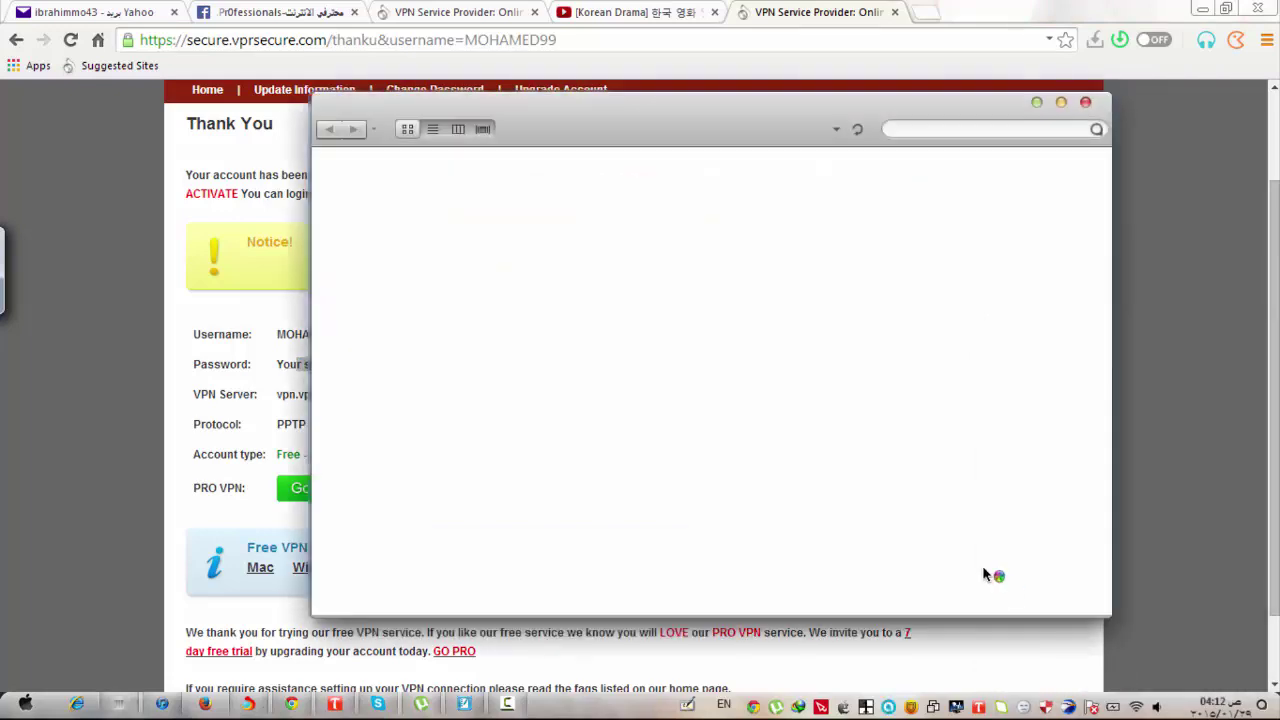
{"action": "left_click_drag", "start_coordinate": [677, 106], "coordinate": [865, 160]}
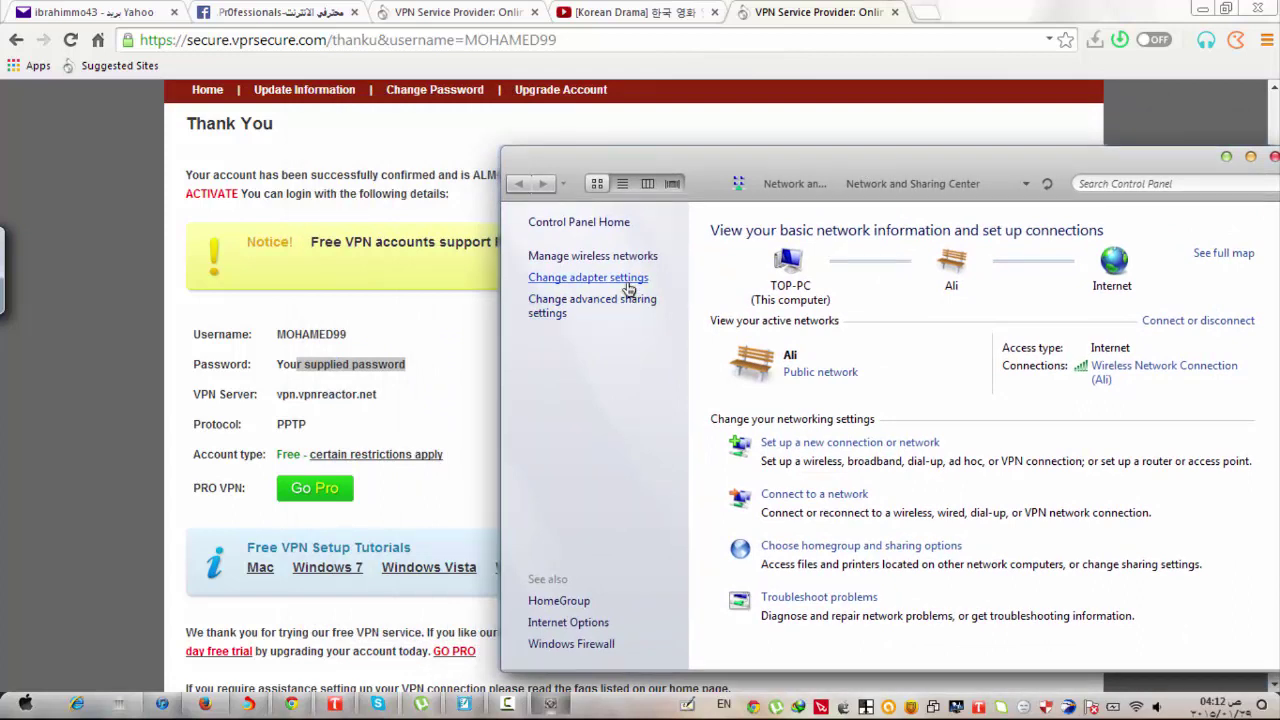
{"action": "left_click", "coordinate": [628, 279]}
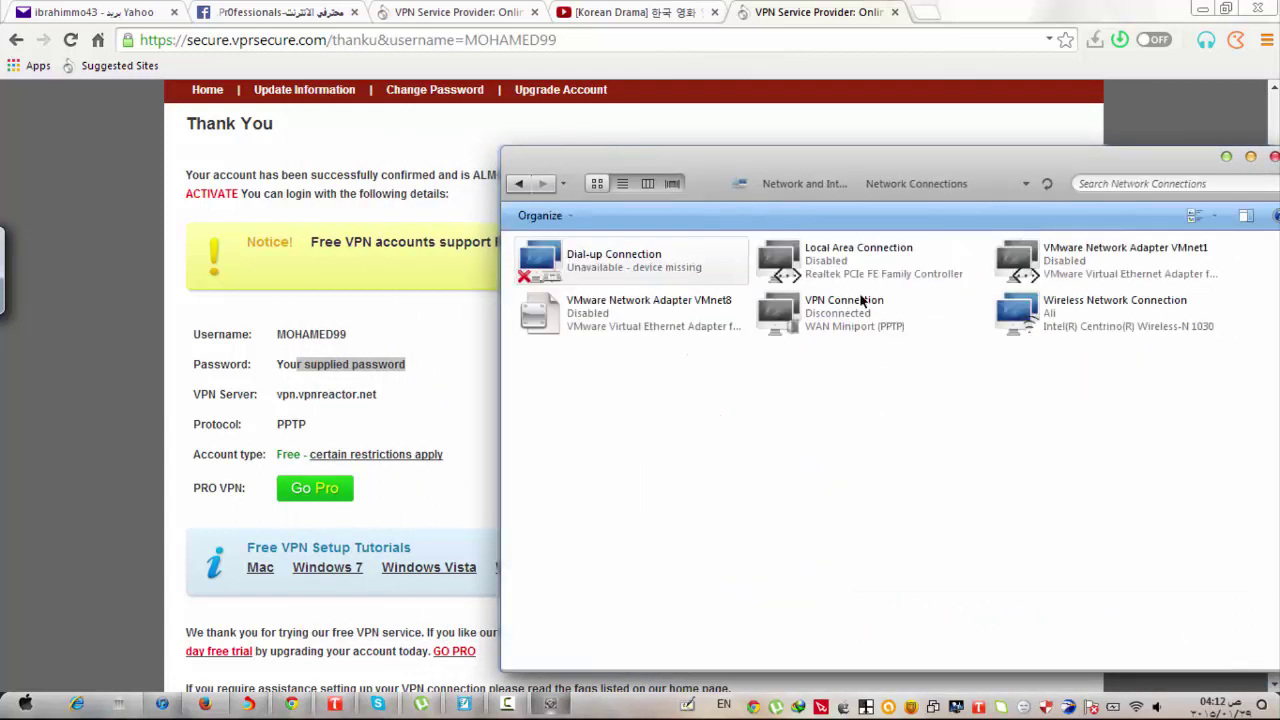
{"action": "left_click", "coordinate": [527, 188]}
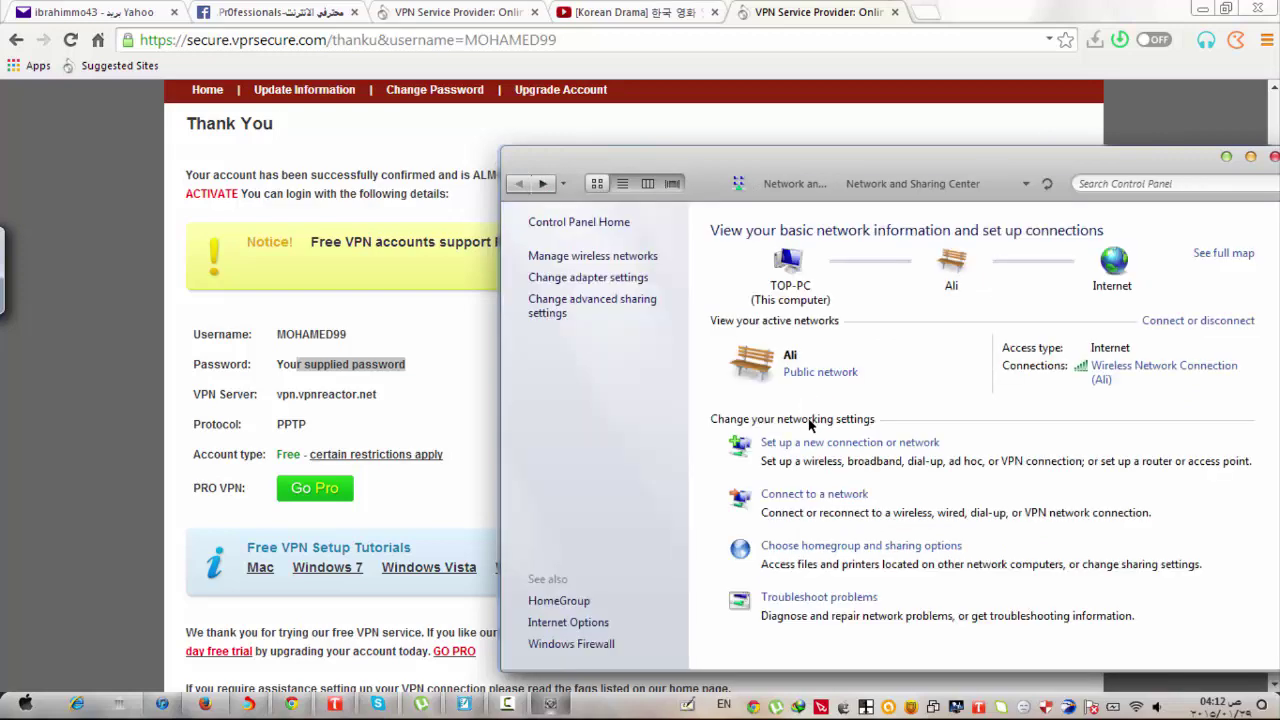
Start a new workplace connection, created new, using the Internet connection (VPN).
{"action": "left_click", "coordinate": [818, 446]}
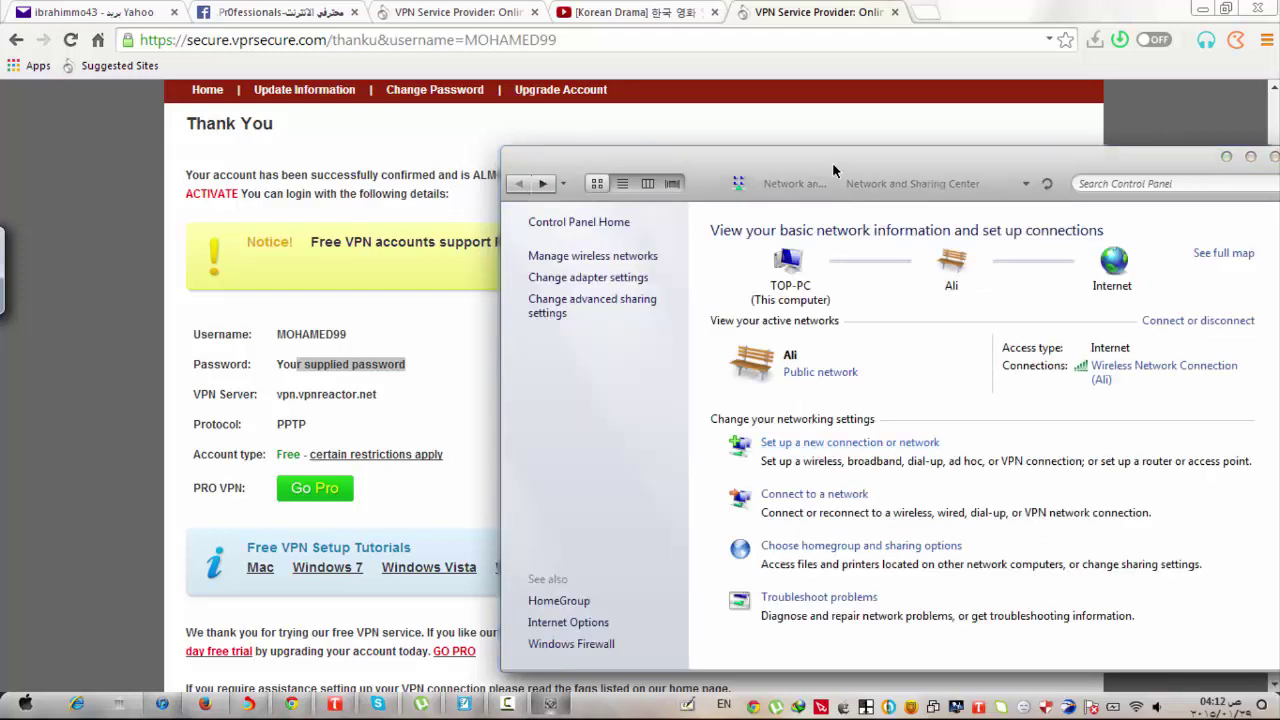
{"action": "left_click_drag", "start_coordinate": [774, 144], "coordinate": [686, 90]}
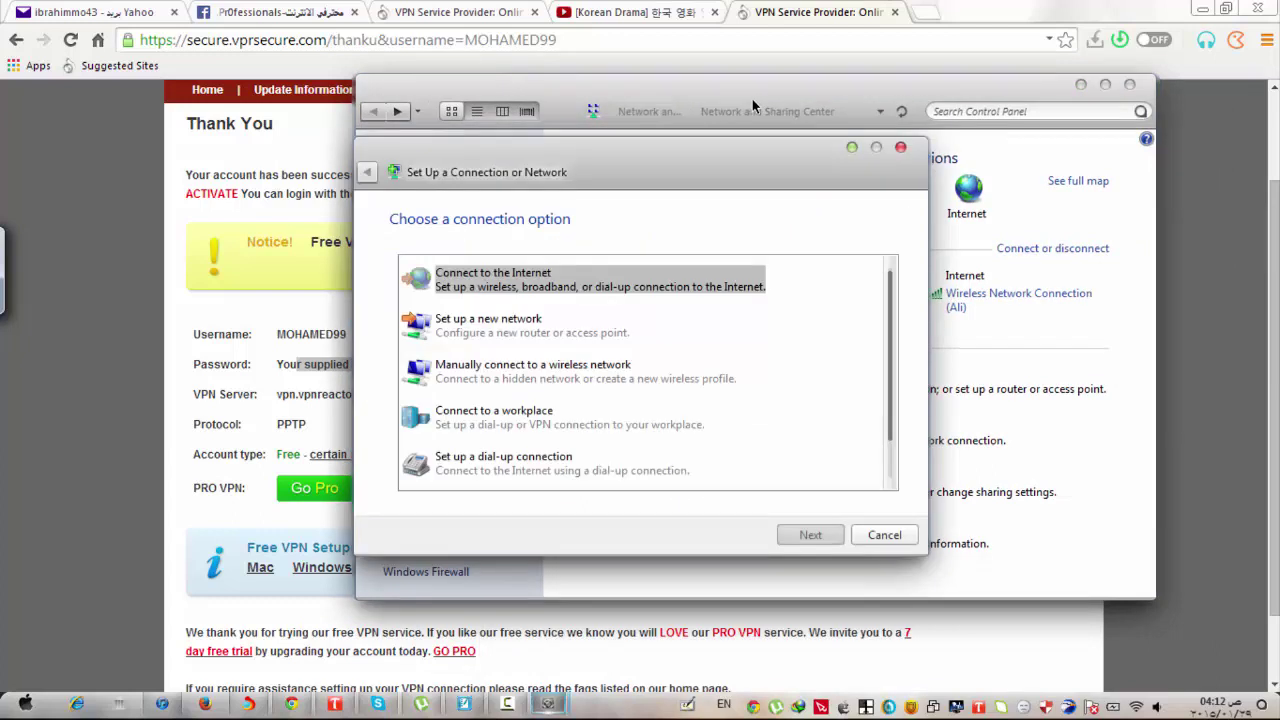
{"action": "left_click", "coordinate": [556, 425]}
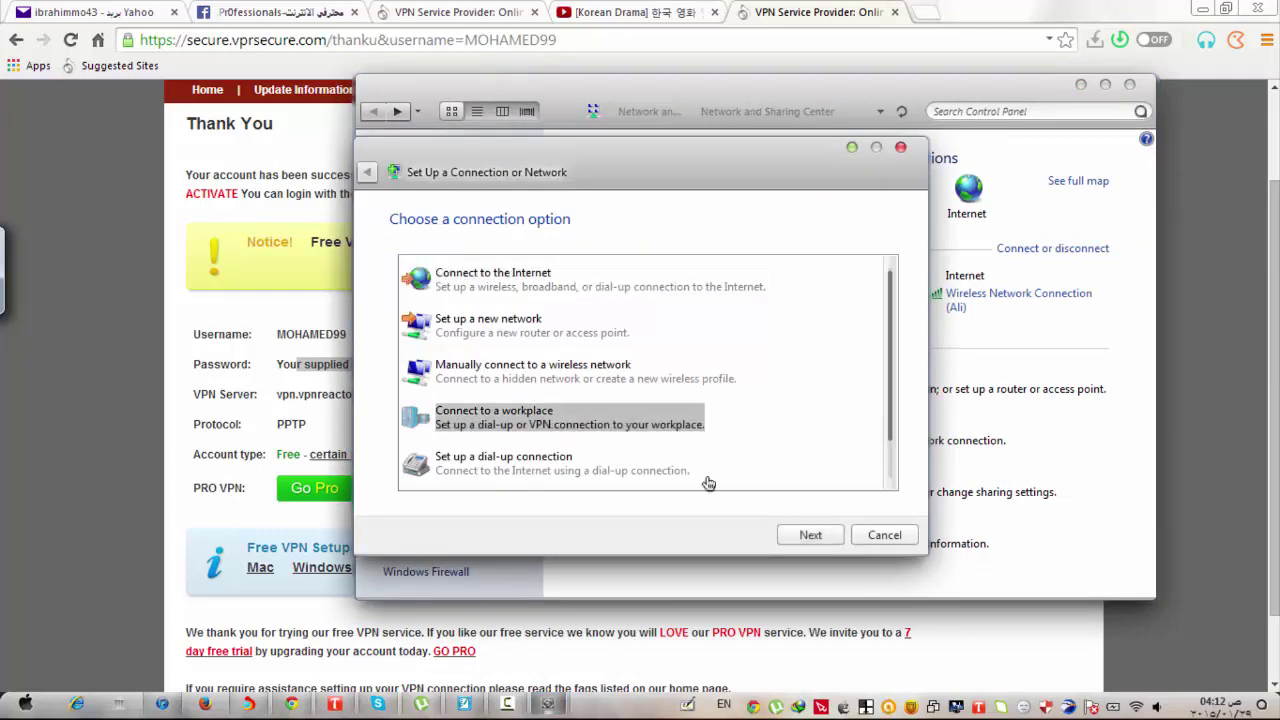
{"action": "left_click", "coordinate": [805, 535]}
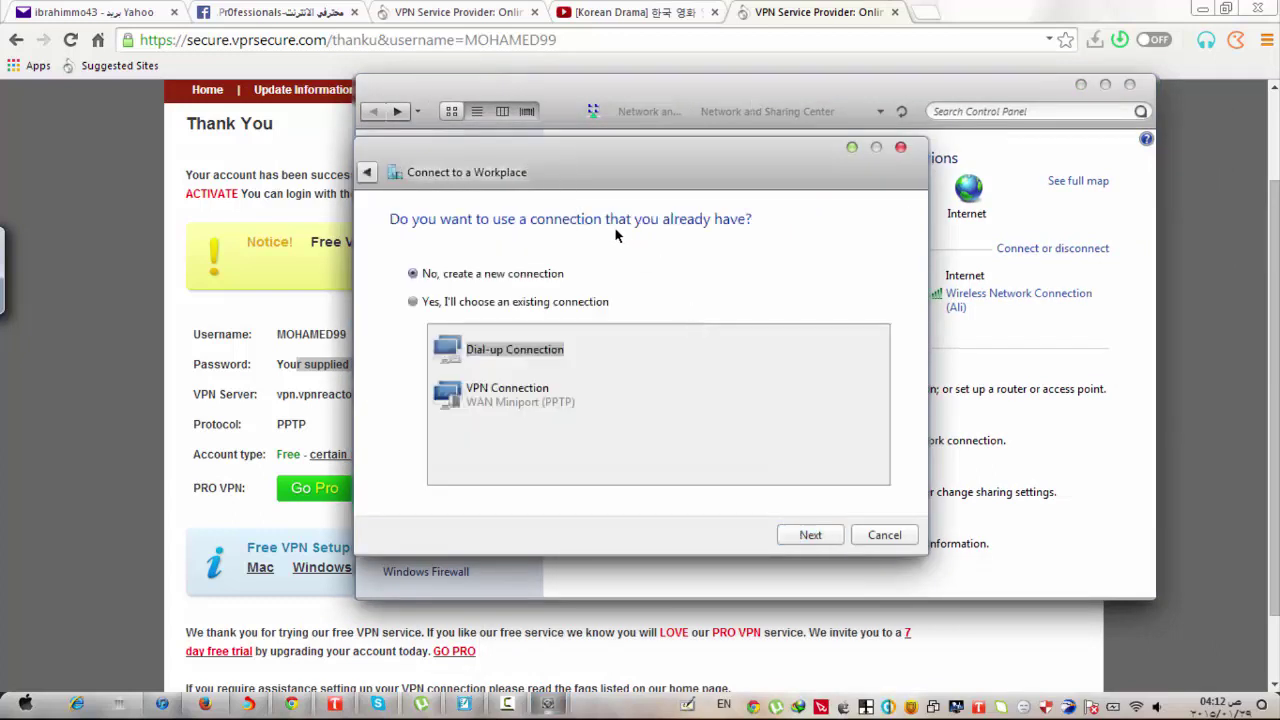
{"action": "left_click", "coordinate": [811, 536]}
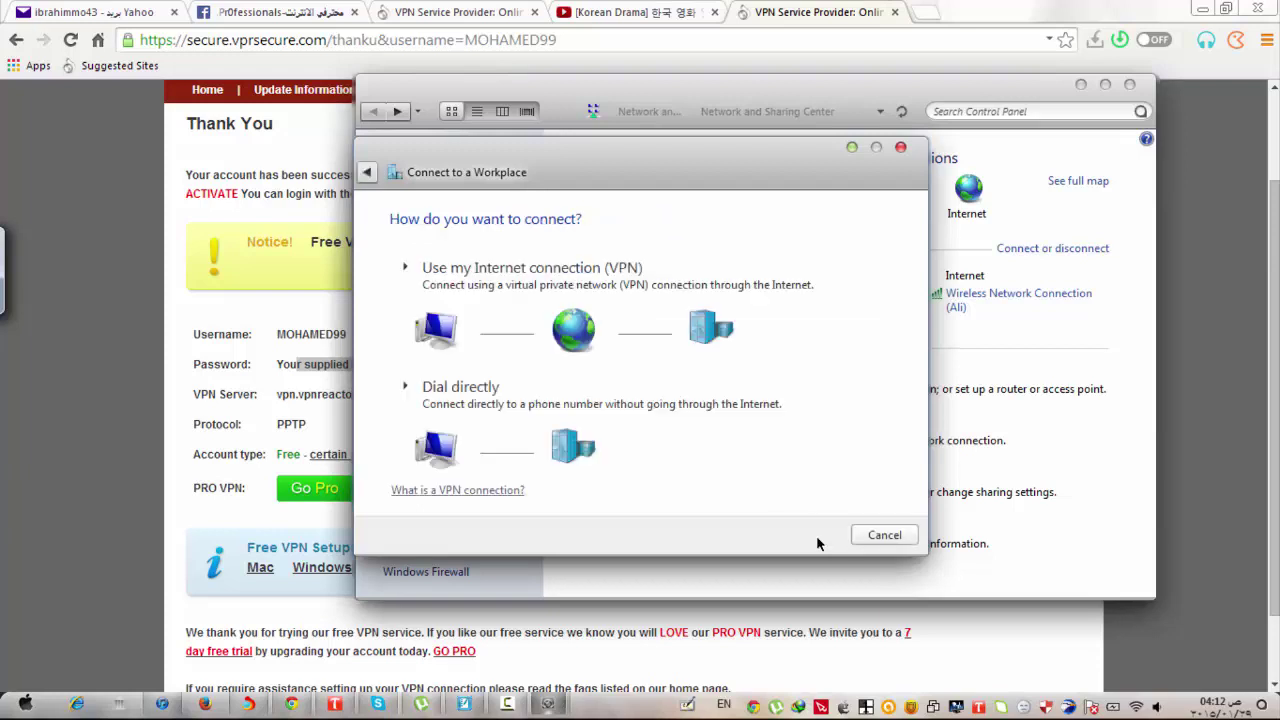
{"action": "left_click", "coordinate": [577, 288]}
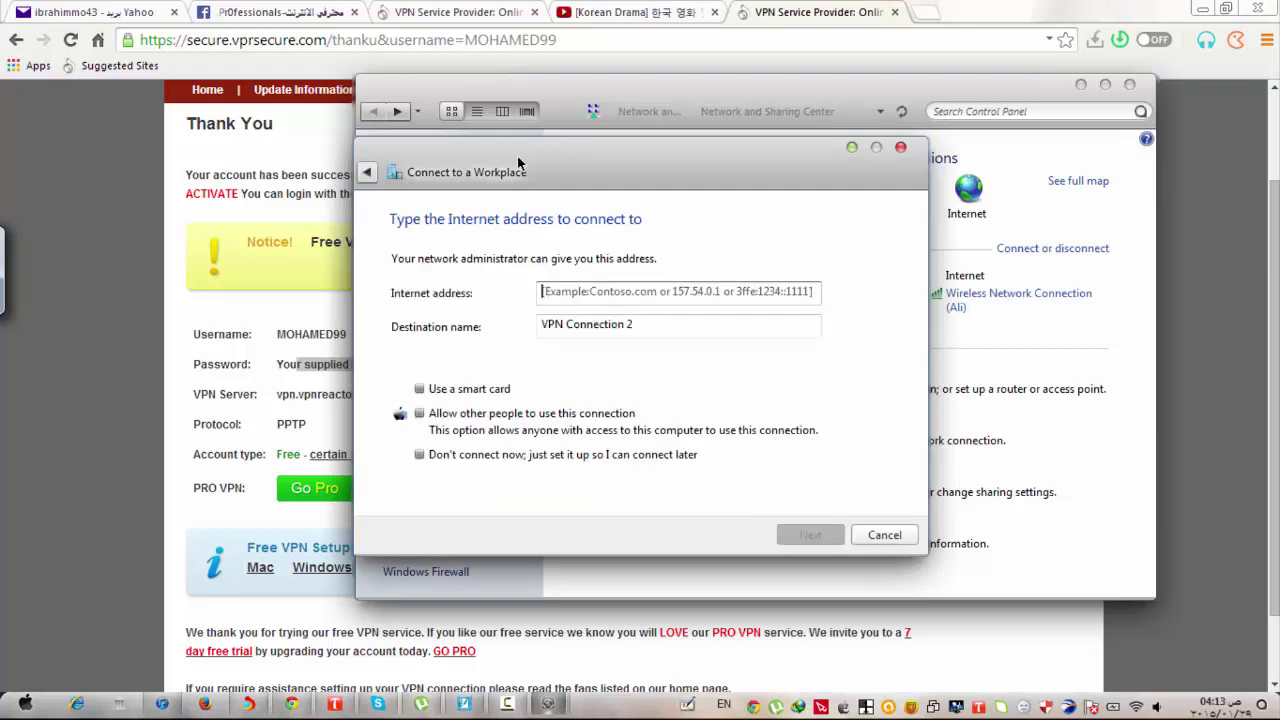
Close Control Panel, arrange the wizard, and select vpn.vpnreactor.net on the account page.
{"action": "left_click_drag", "start_coordinate": [687, 96], "coordinate": [966, 143]}
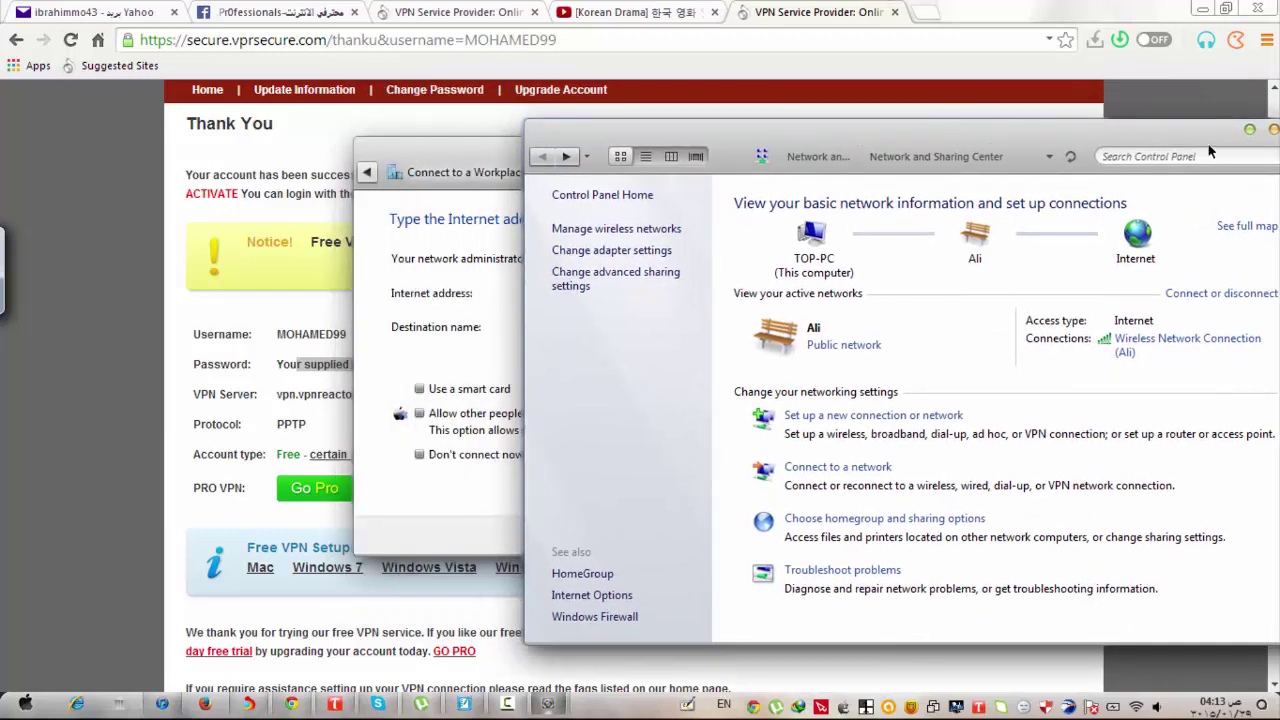
{"action": "left_click_drag", "start_coordinate": [1210, 150], "coordinate": [1101, 144]}
{"action": "left_click", "coordinate": [1115, 136]}
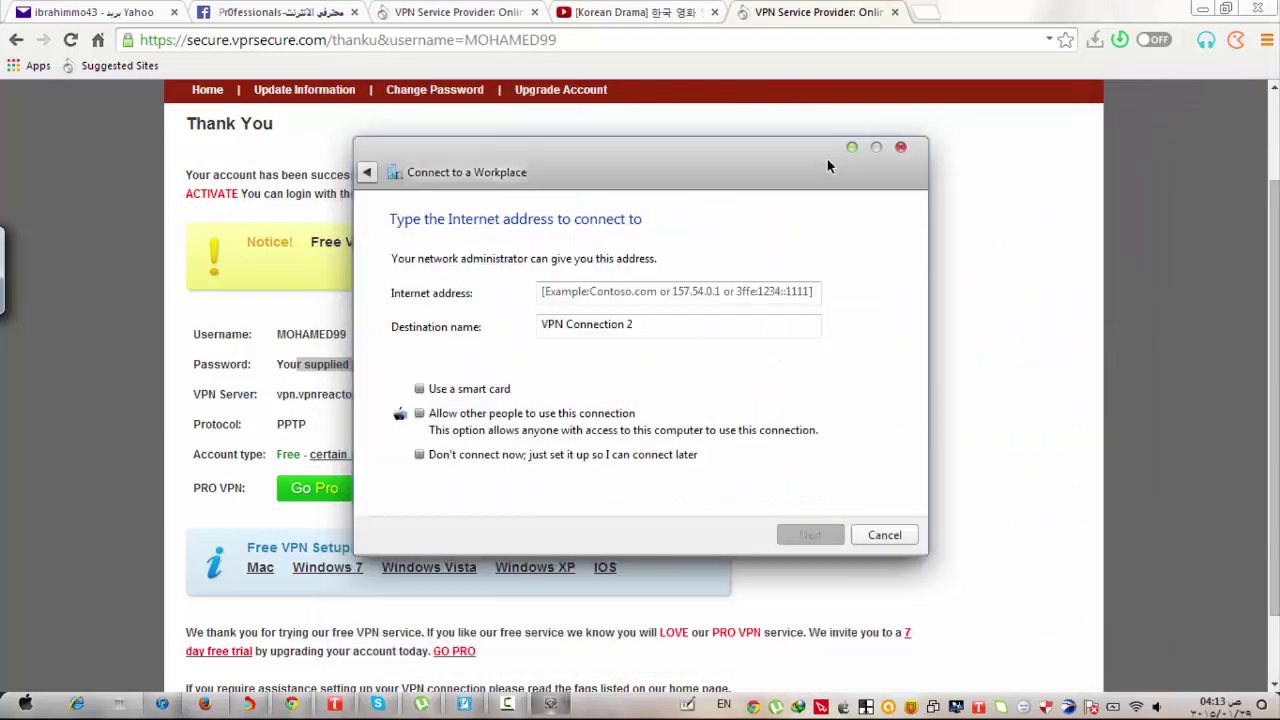
{"action": "left_click_drag", "start_coordinate": [815, 157], "coordinate": [1040, 240]}
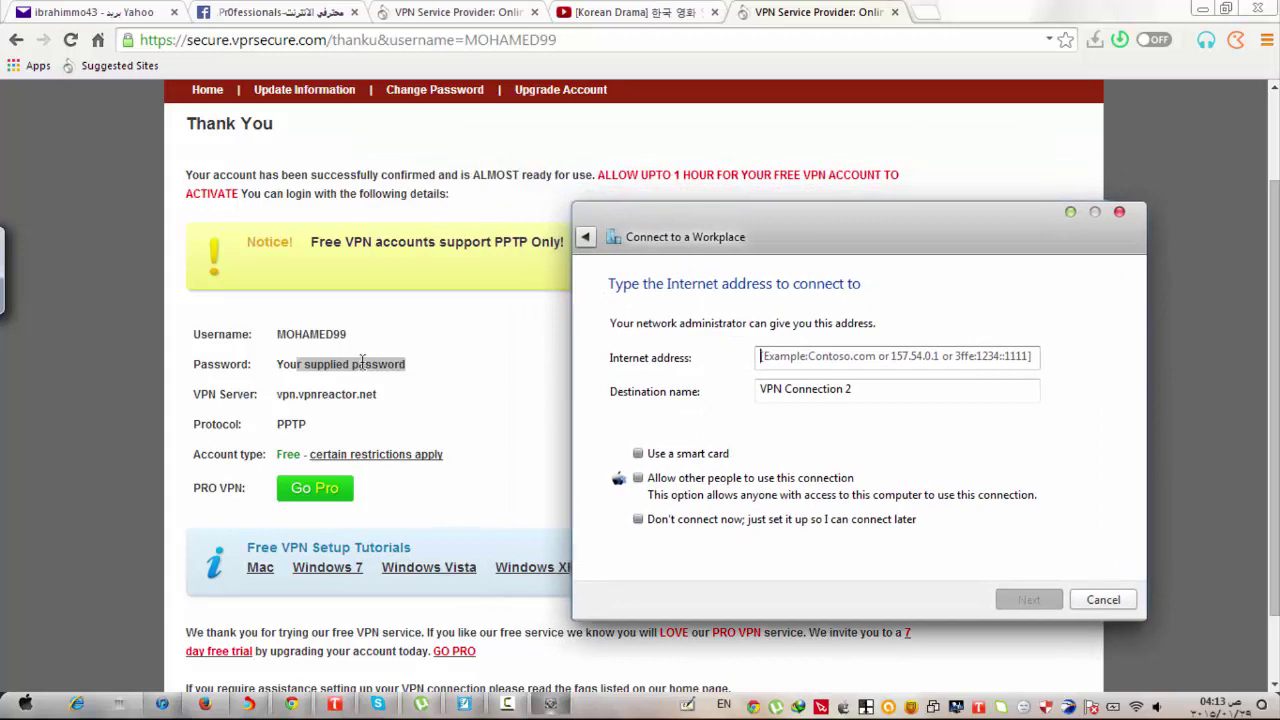
{"action": "left_click", "coordinate": [376, 393]}
{"action": "mouse_move", "coordinate": [377, 394]}
{"action": "left_mouse_down"}
{"action": "mouse_move", "coordinate": [366, 394]}
{"action": "mouse_move", "coordinate": [377, 393]}
{"action": "left_mouse_up"}
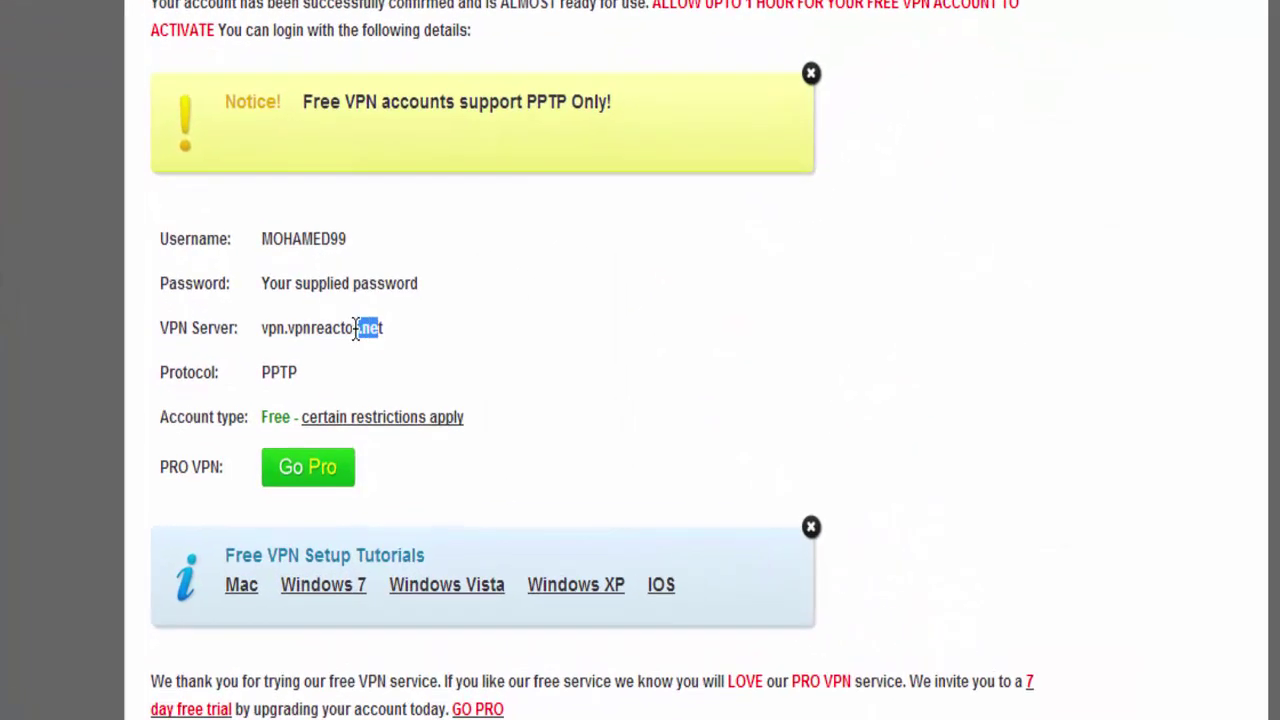
{"action": "left_click_drag", "start_coordinate": [383, 328], "coordinate": [262, 328]}
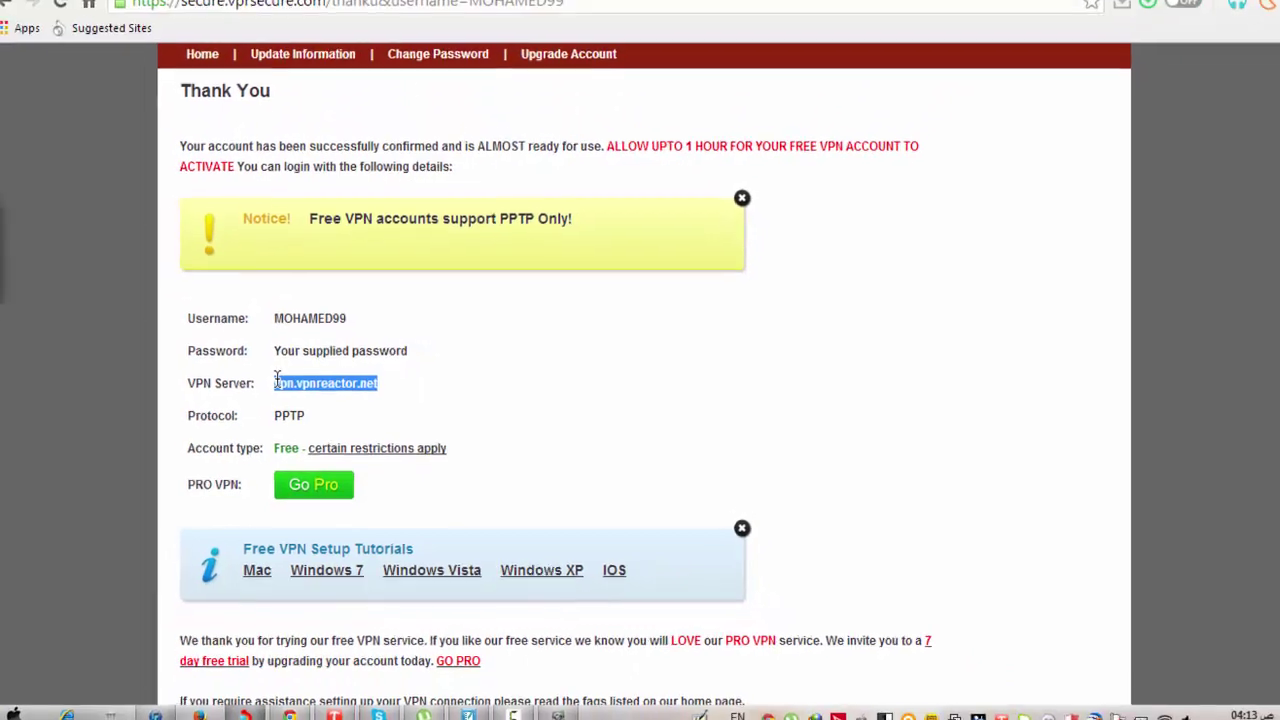
Paste vpn.vpnreactor.net into the wizard's Internet address box.
{"action": "right_click", "coordinate": [336, 383]}
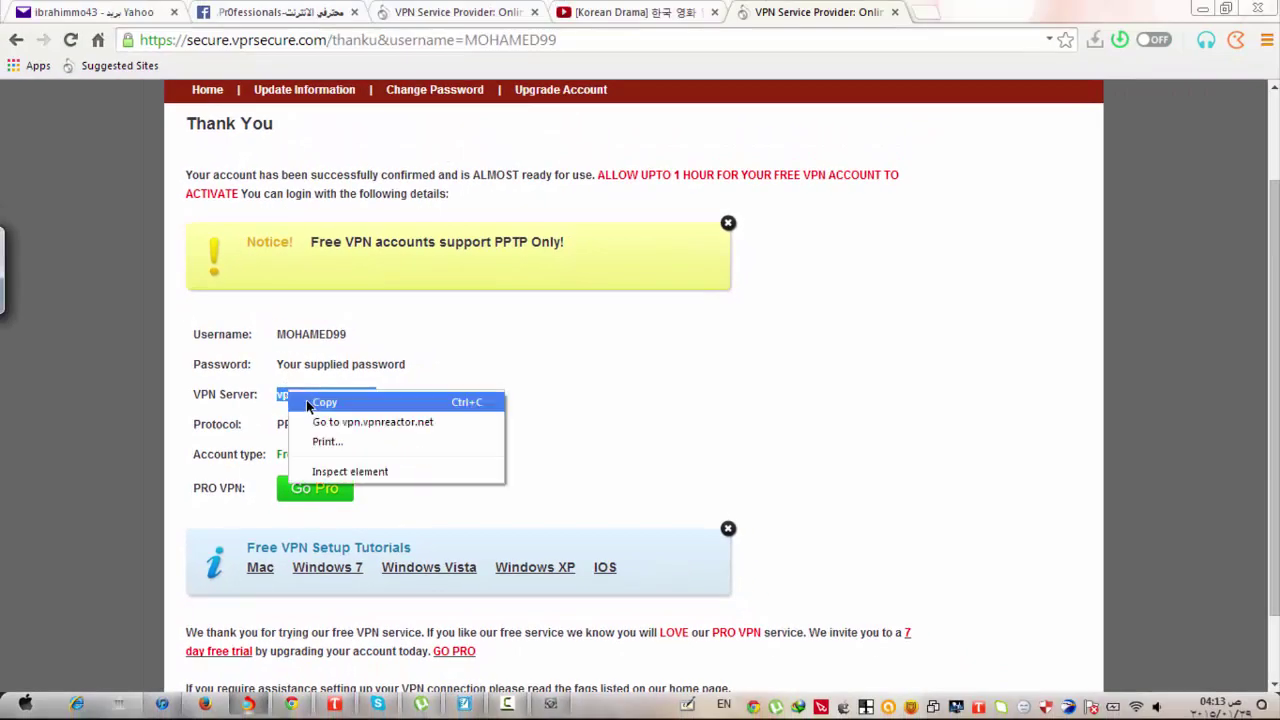
{"action": "left_click", "coordinate": [350, 392]}
{"action": "left_click", "coordinate": [552, 706]}
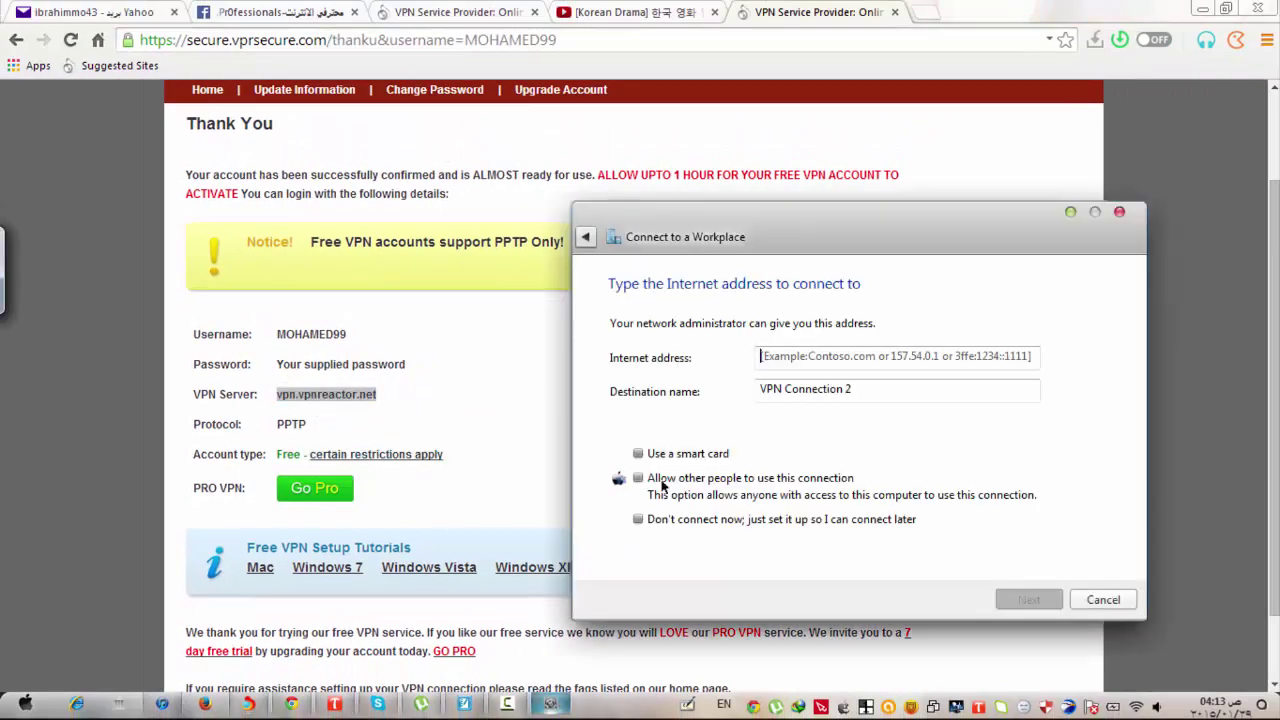
{"action": "right_click", "coordinate": [878, 356]}
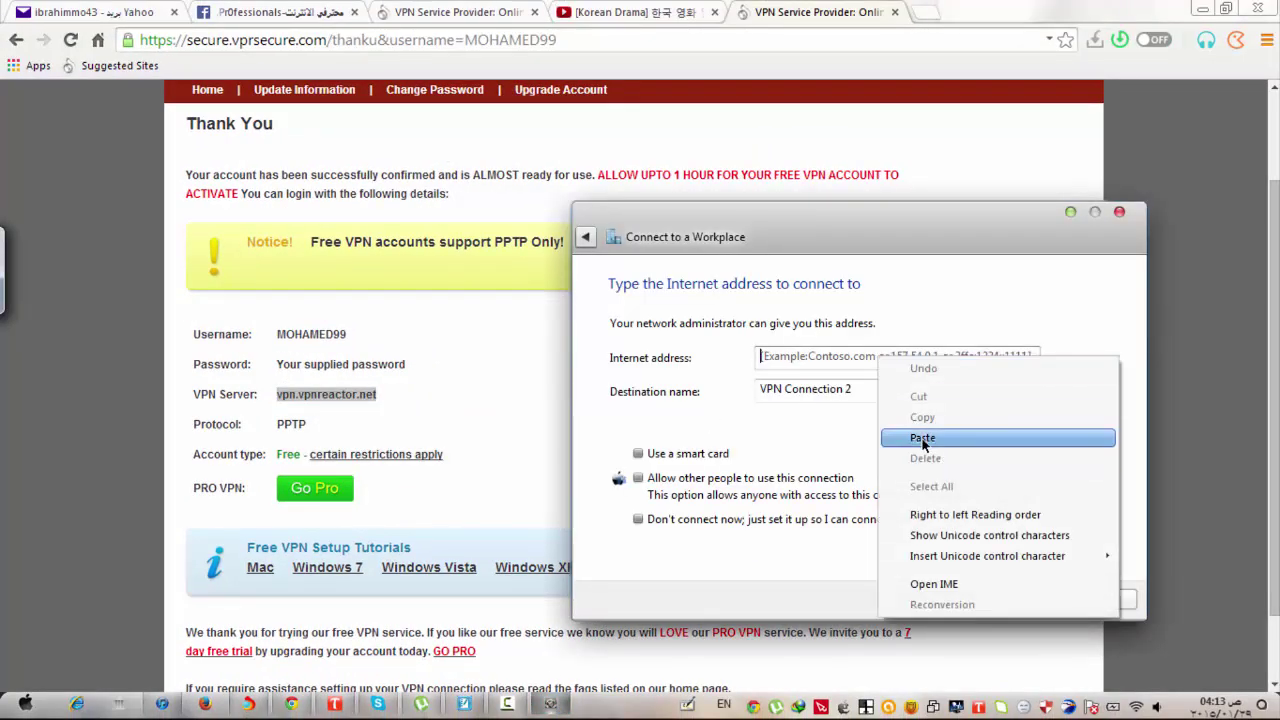
{"action": "left_click", "coordinate": [921, 440]}
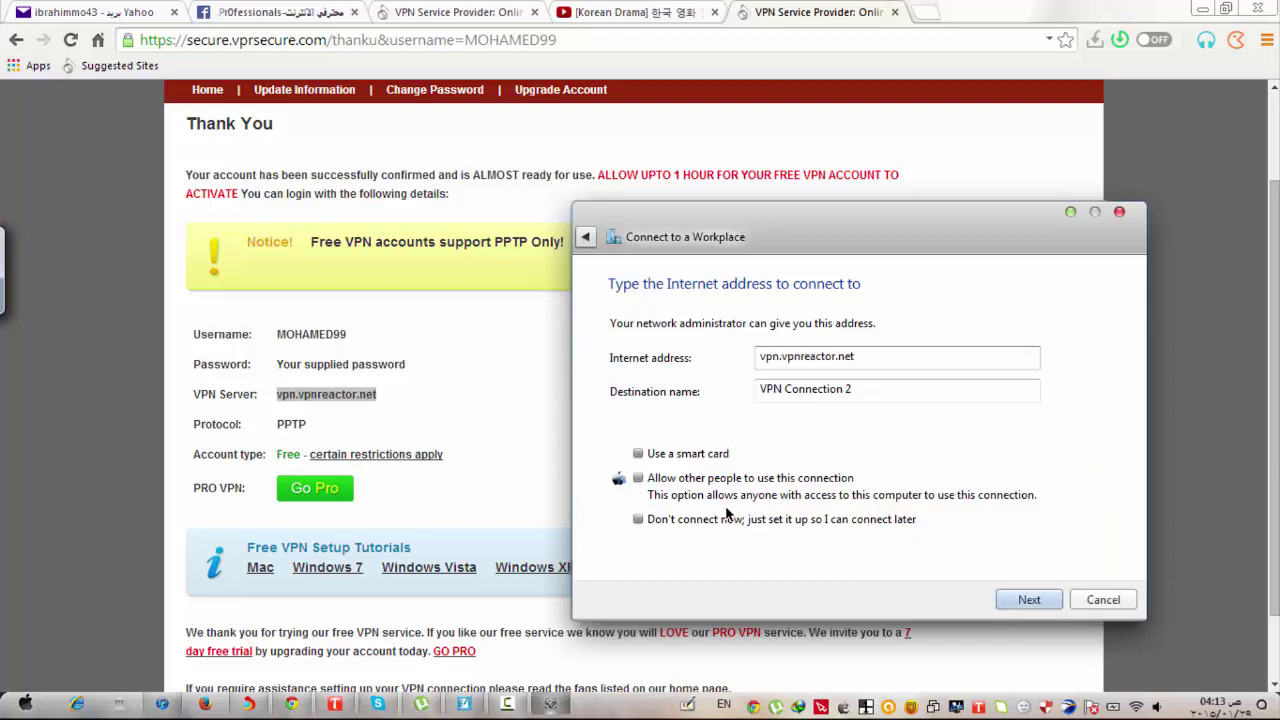
Choose Don't connect now, create the VPN connection, and close the wizard.
{"action": "left_click", "coordinate": [639, 520]}
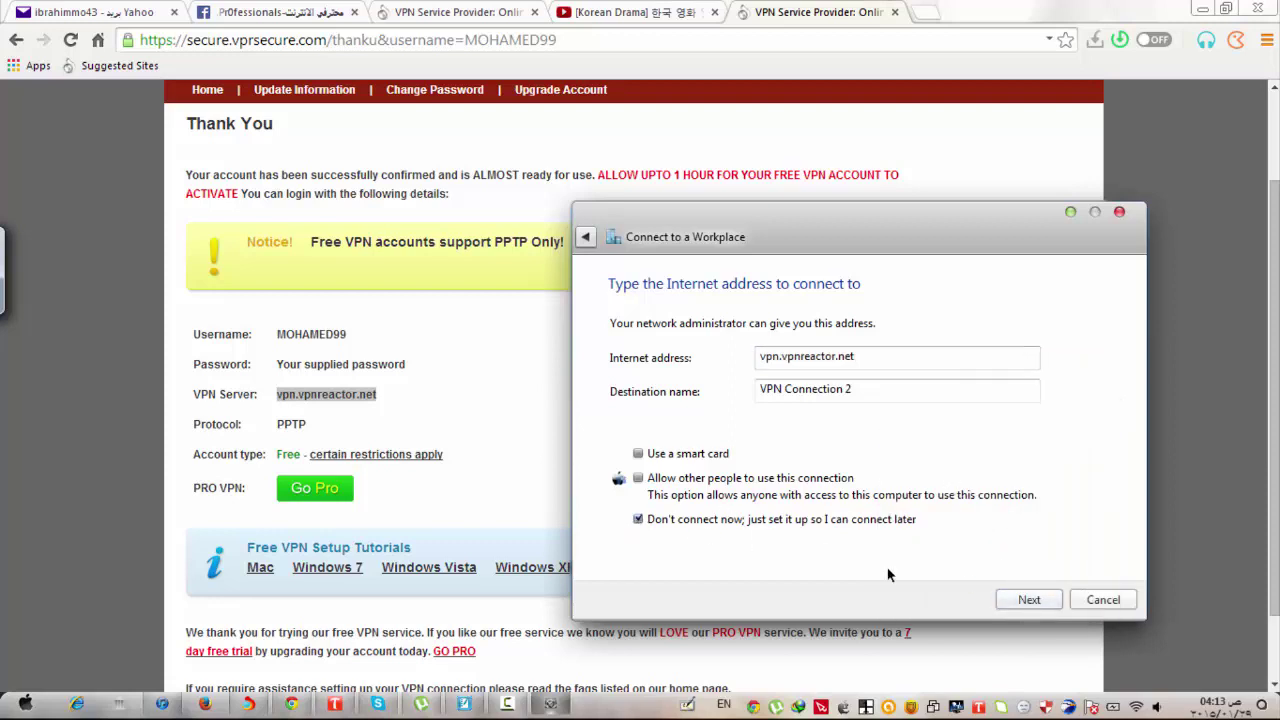
{"action": "left_click", "coordinate": [1030, 600]}
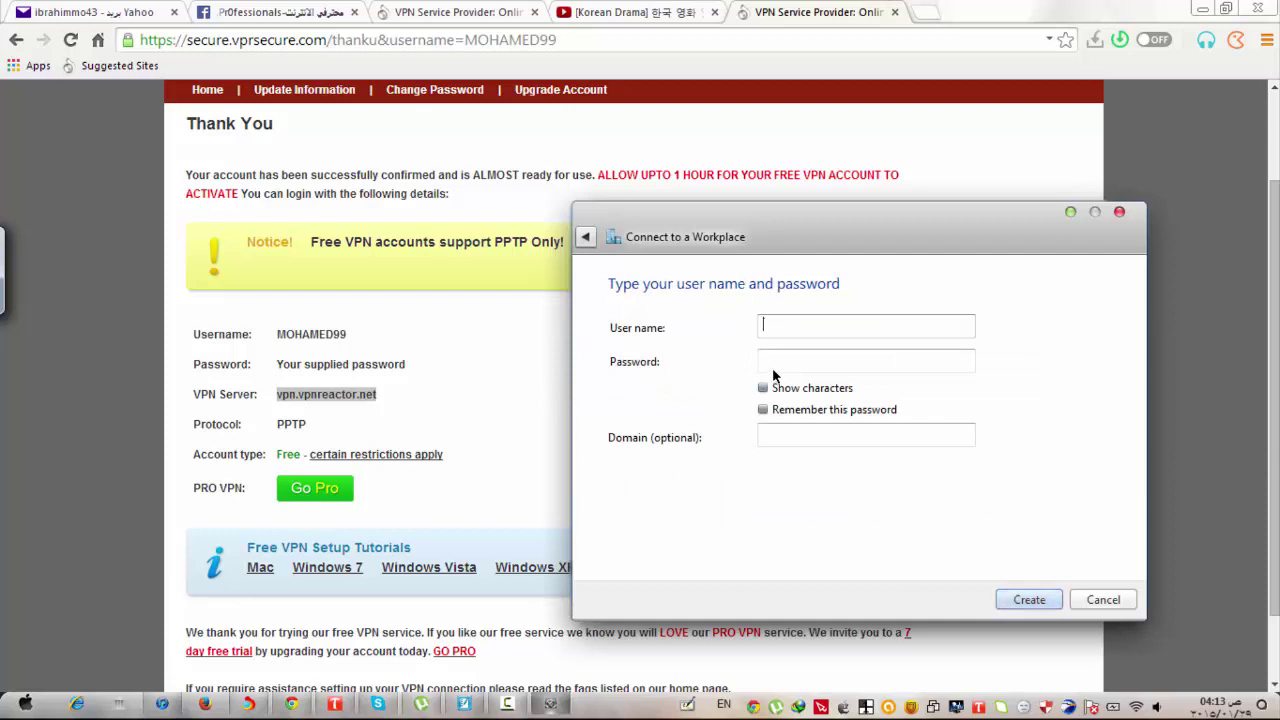
{"action": "left_click", "coordinate": [1030, 600]}
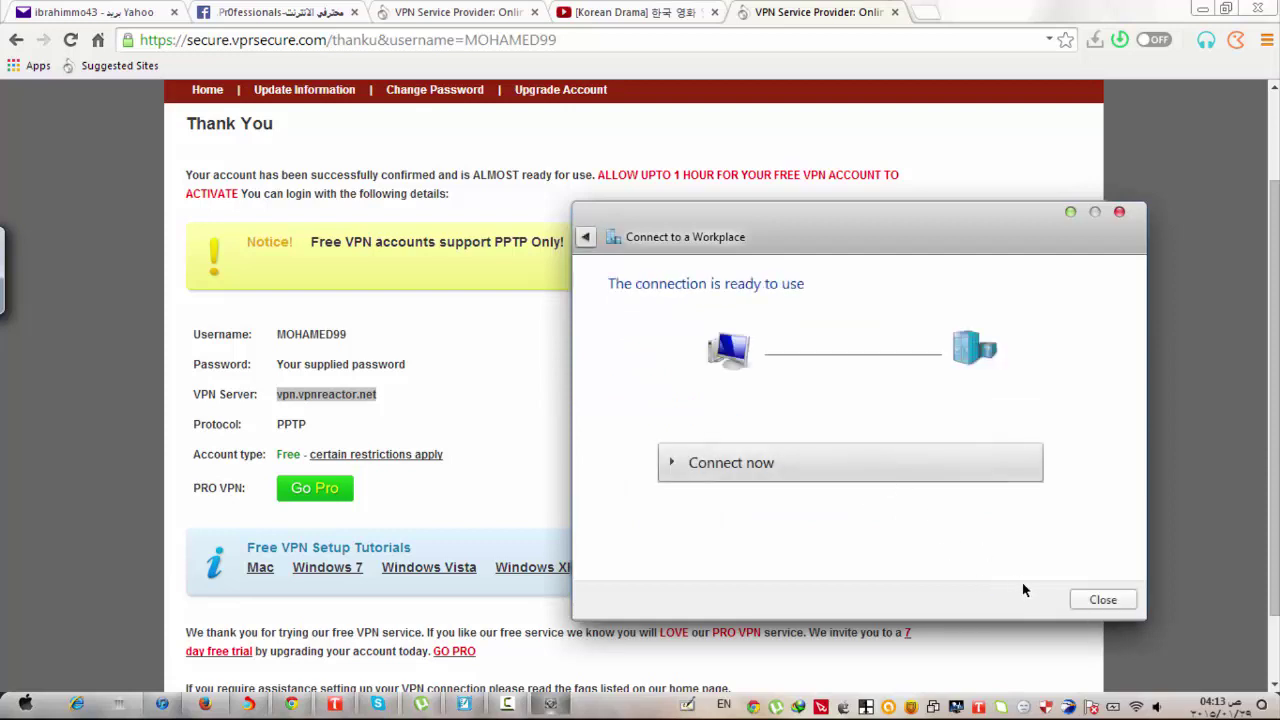
{"action": "left_click", "coordinate": [1103, 600]}
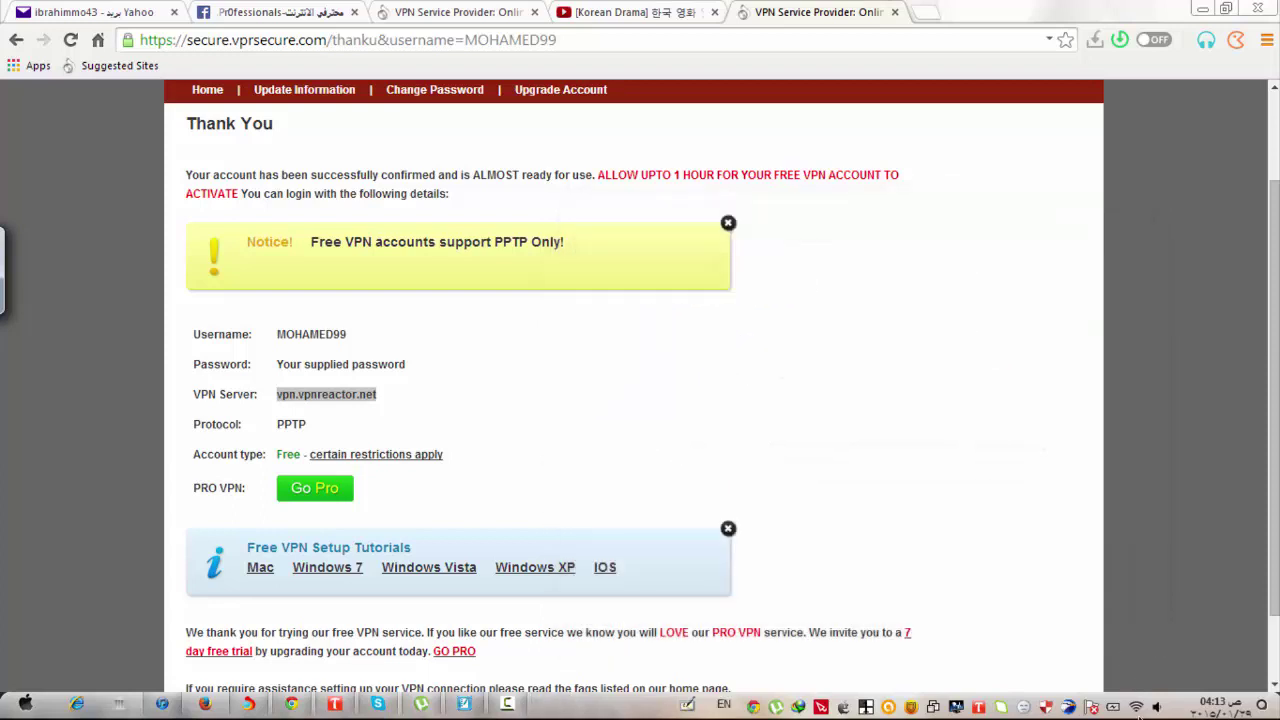
Uncheck Include Windows logon domain in VPN Connection 2's options.
{"action": "left_click", "coordinate": [1136, 707]}
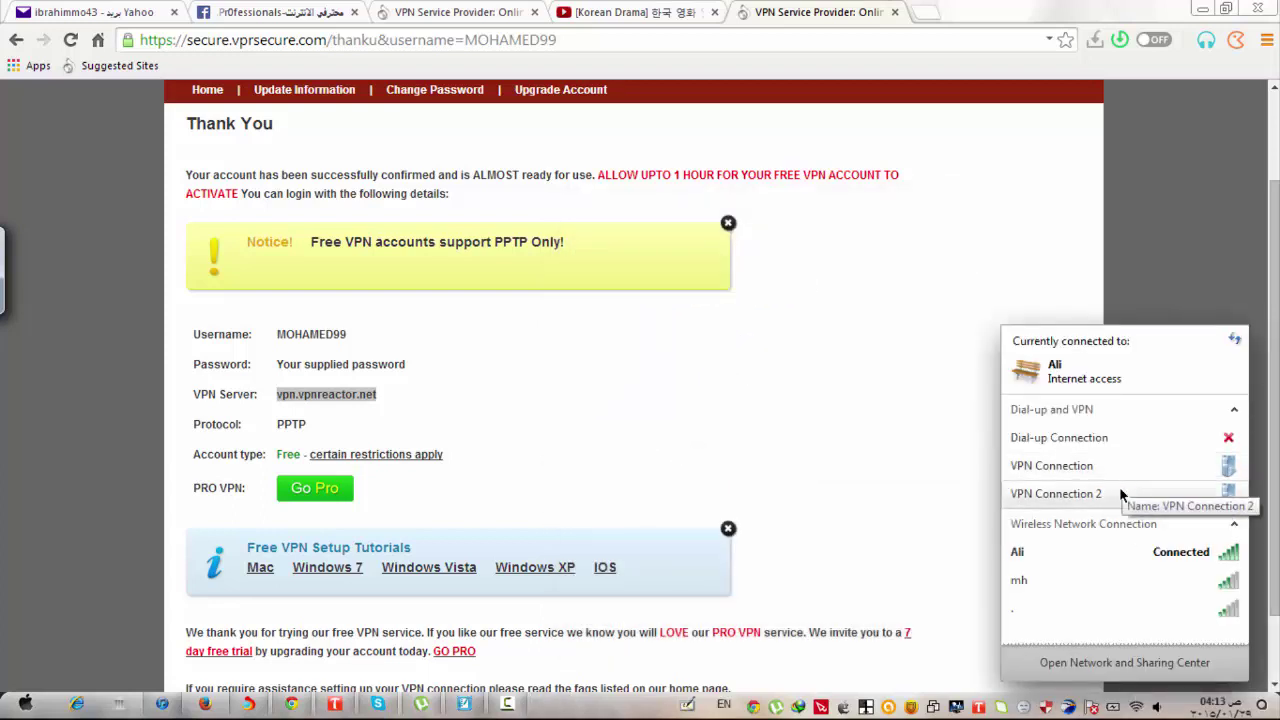
{"action": "left_click", "coordinate": [1134, 497]}
{"action": "left_click", "coordinate": [1174, 522]}
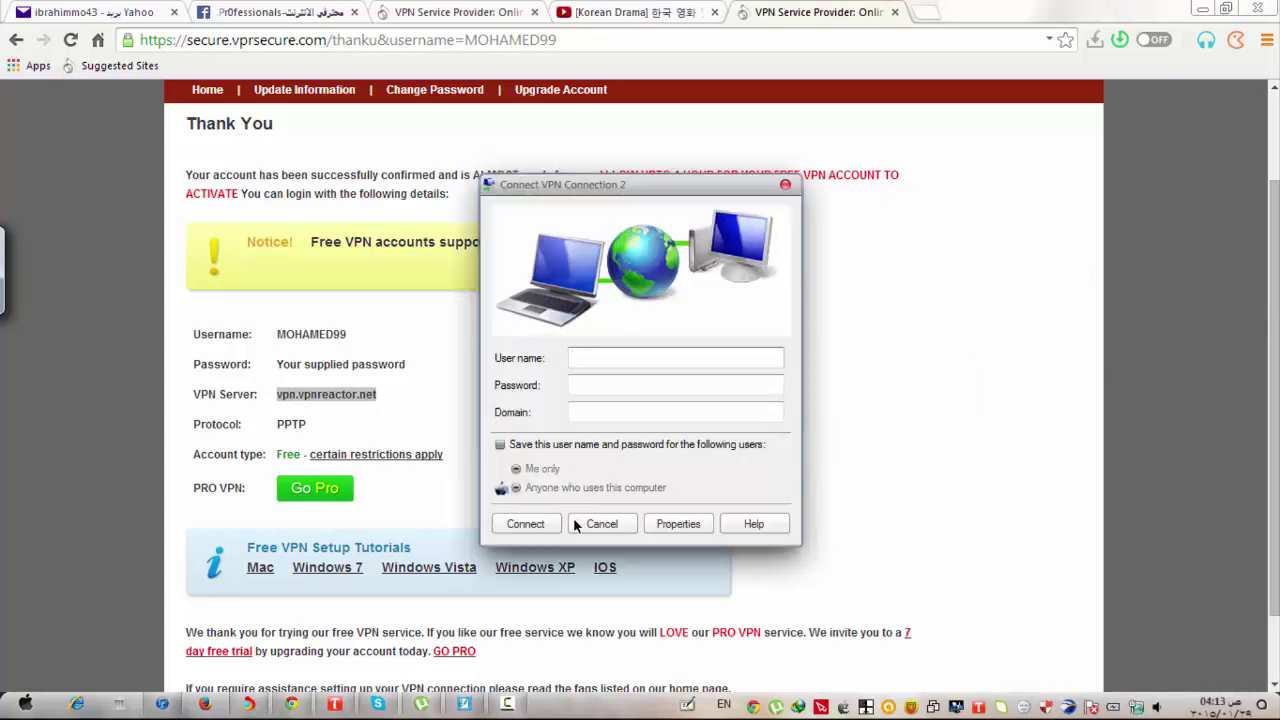
{"action": "left_click", "coordinate": [670, 524]}
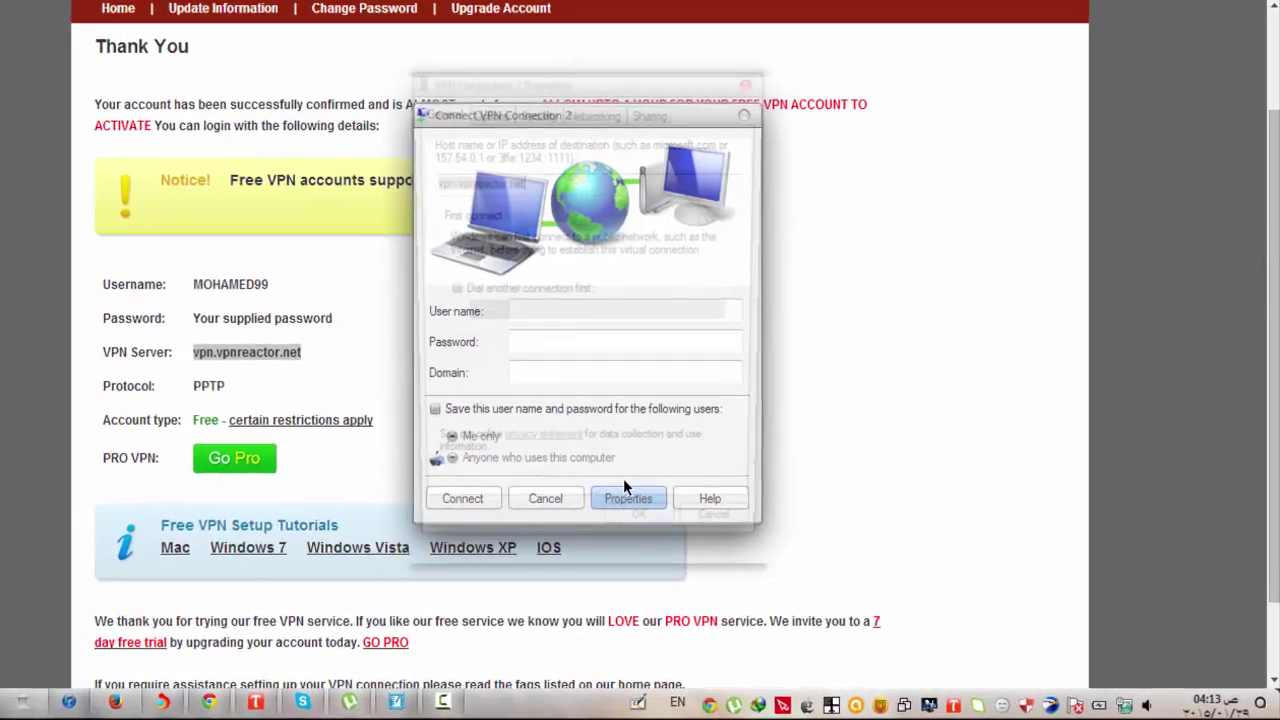
{"action": "left_click", "coordinate": [488, 112]}
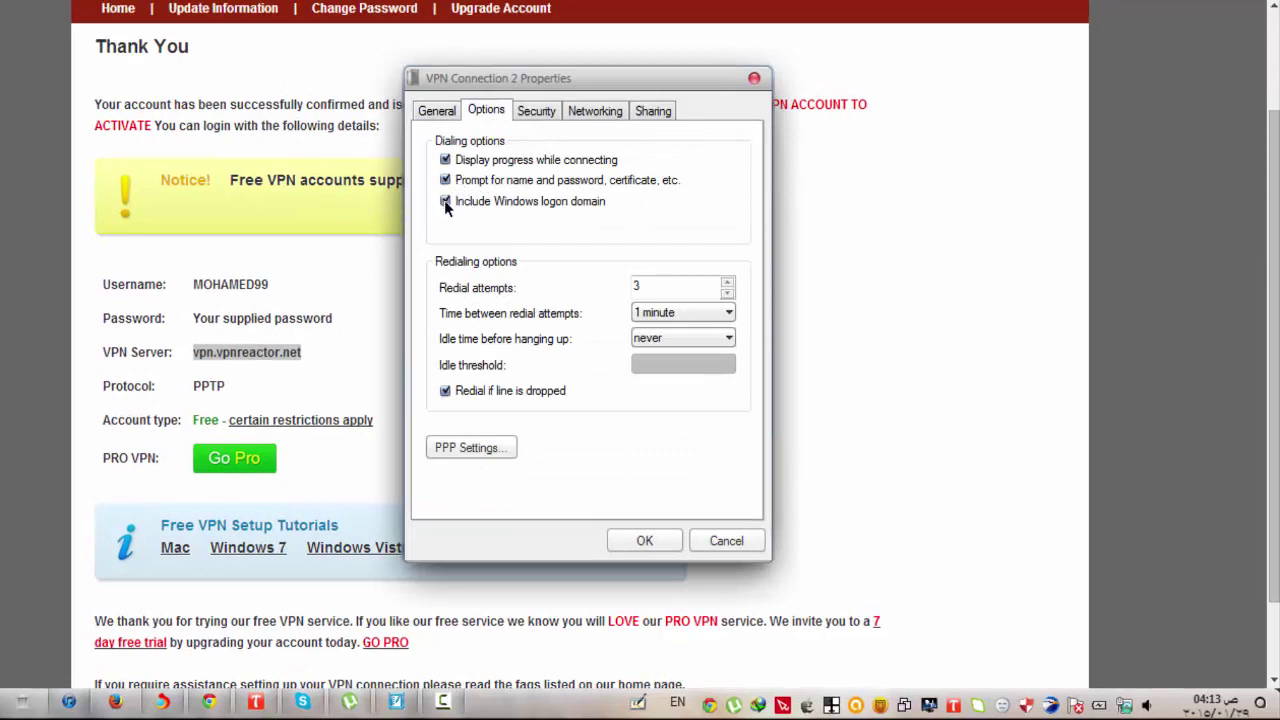
{"action": "left_click", "coordinate": [445, 201]}
{"action": "left_click", "coordinate": [644, 539]}
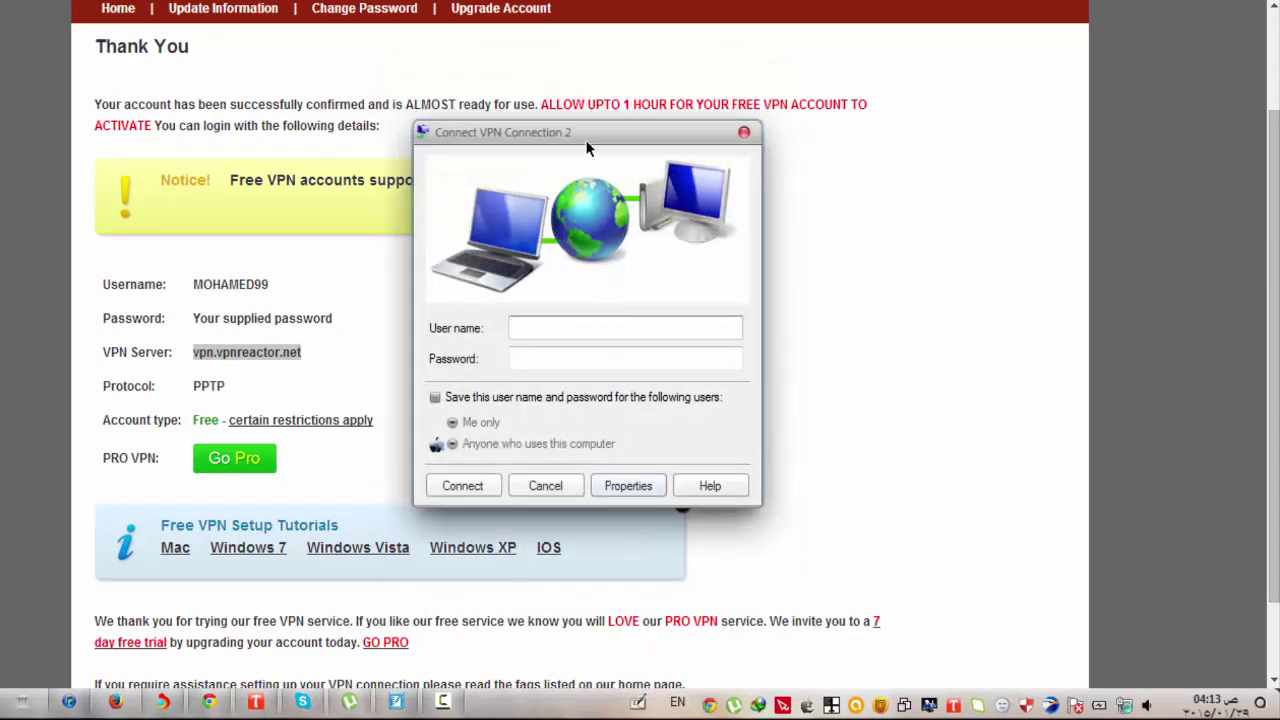
Copy the account username from the account page into the User name box.
{"action": "left_click_drag", "start_coordinate": [587, 148], "coordinate": [750, 205]}
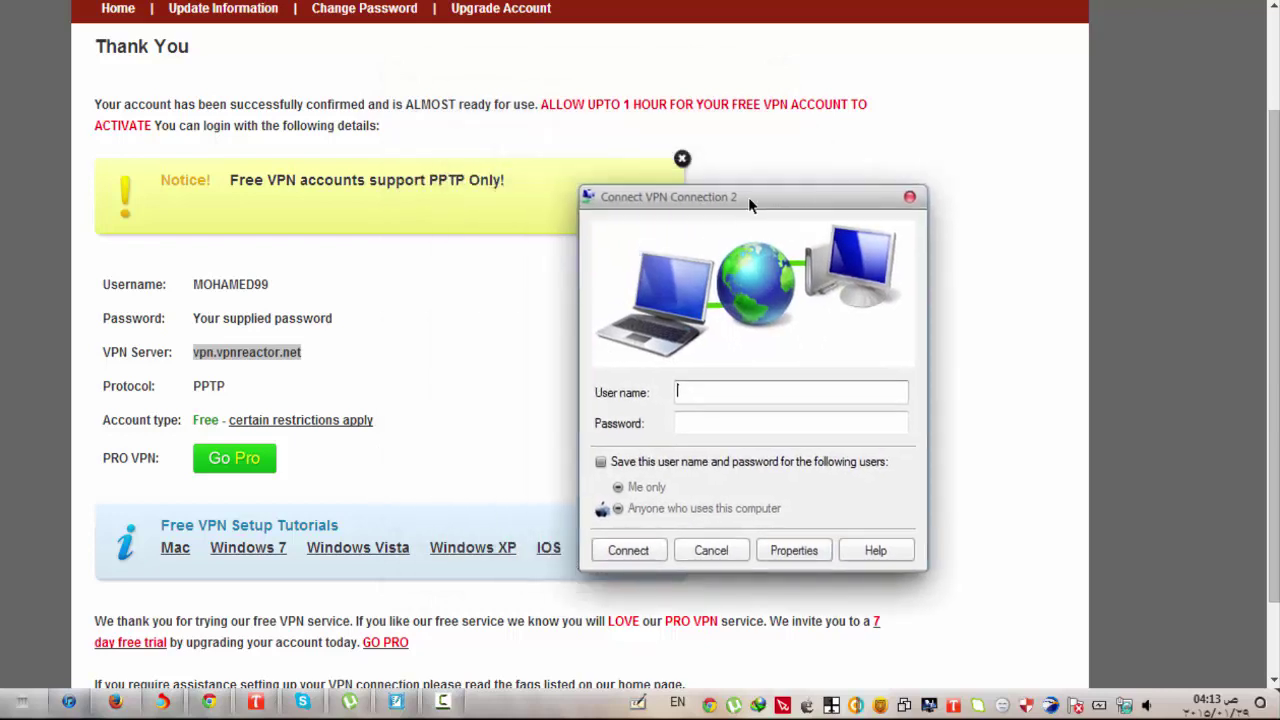
{"action": "left_click", "coordinate": [266, 283]}
{"action": "left_click_drag", "start_coordinate": [266, 284], "coordinate": [203, 282]}
{"action": "right_click", "coordinate": [213, 284]}
{"action": "left_click", "coordinate": [236, 290]}
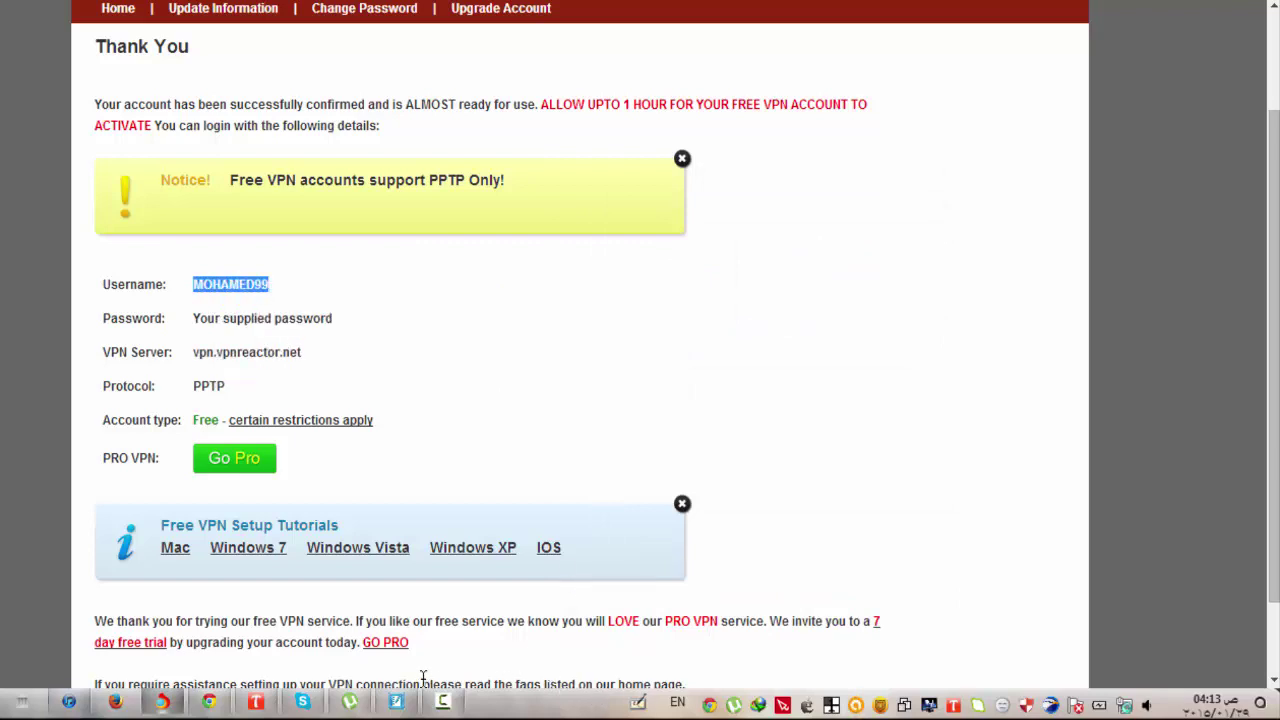
{"action": "left_click", "coordinate": [1123, 706]}
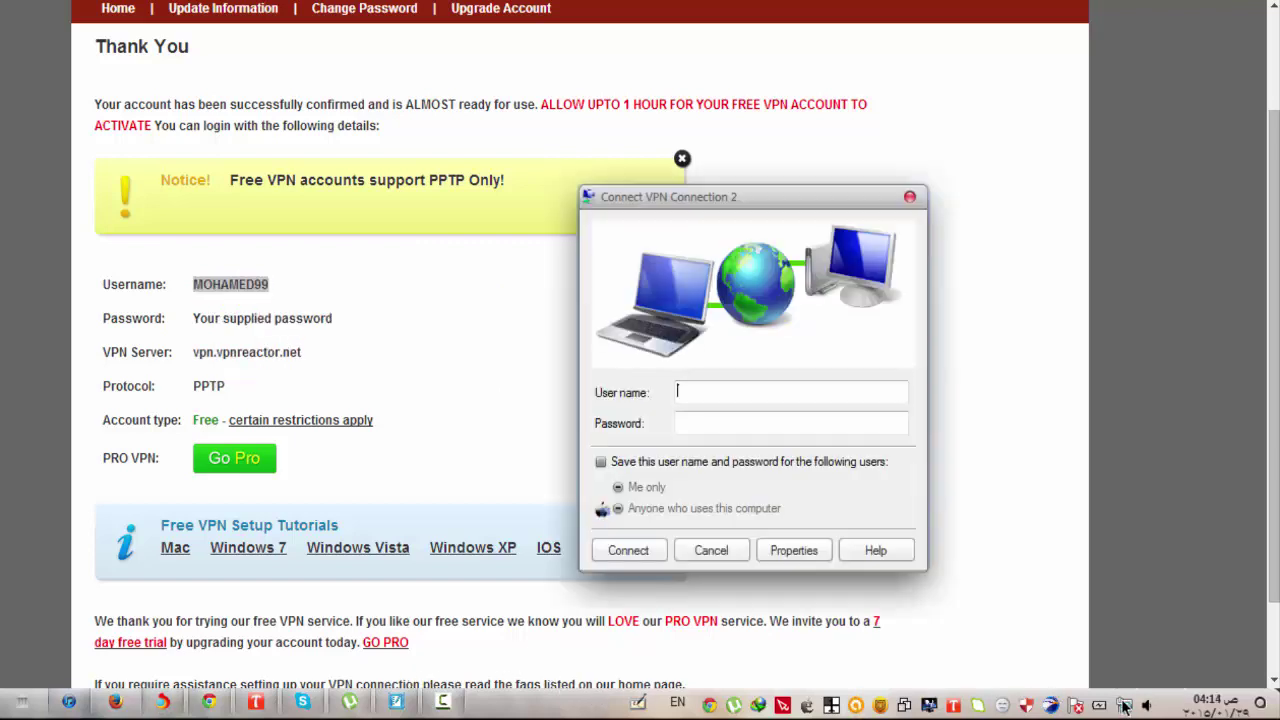
{"action": "right_click", "coordinate": [725, 393]}
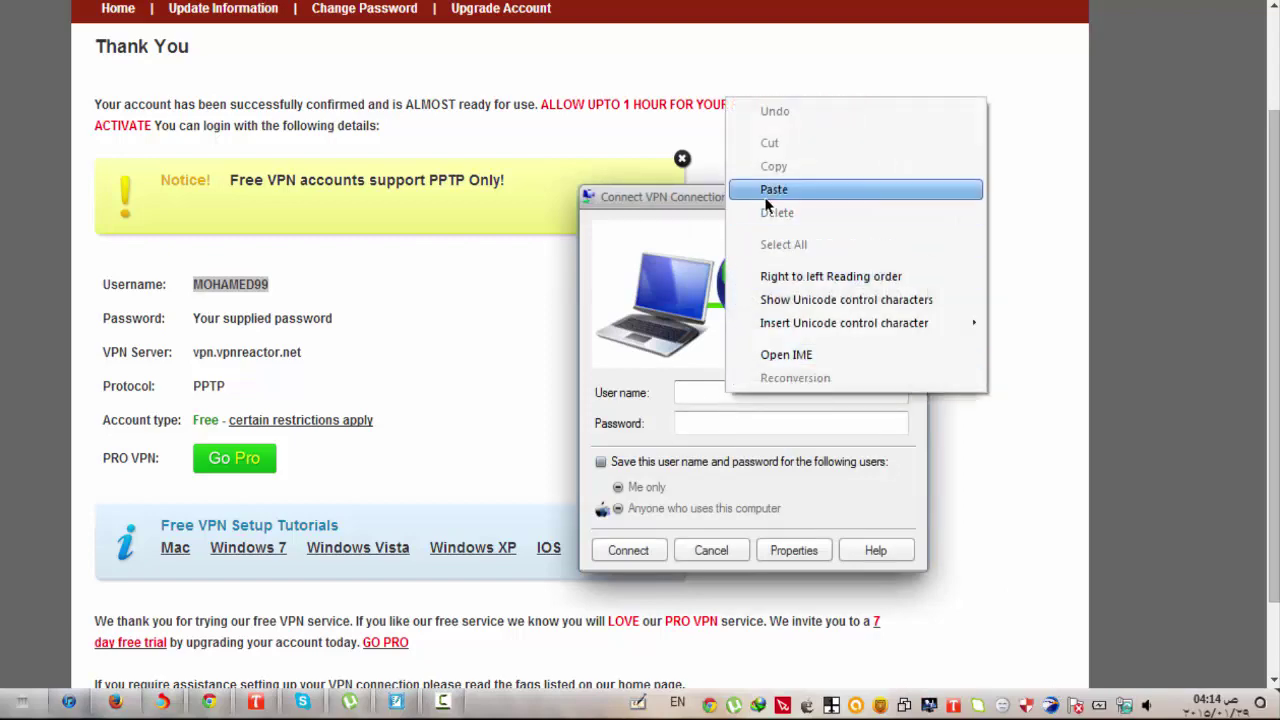
{"action": "left_click", "coordinate": [774, 189]}
{"action": "left_click", "coordinate": [731, 418]}
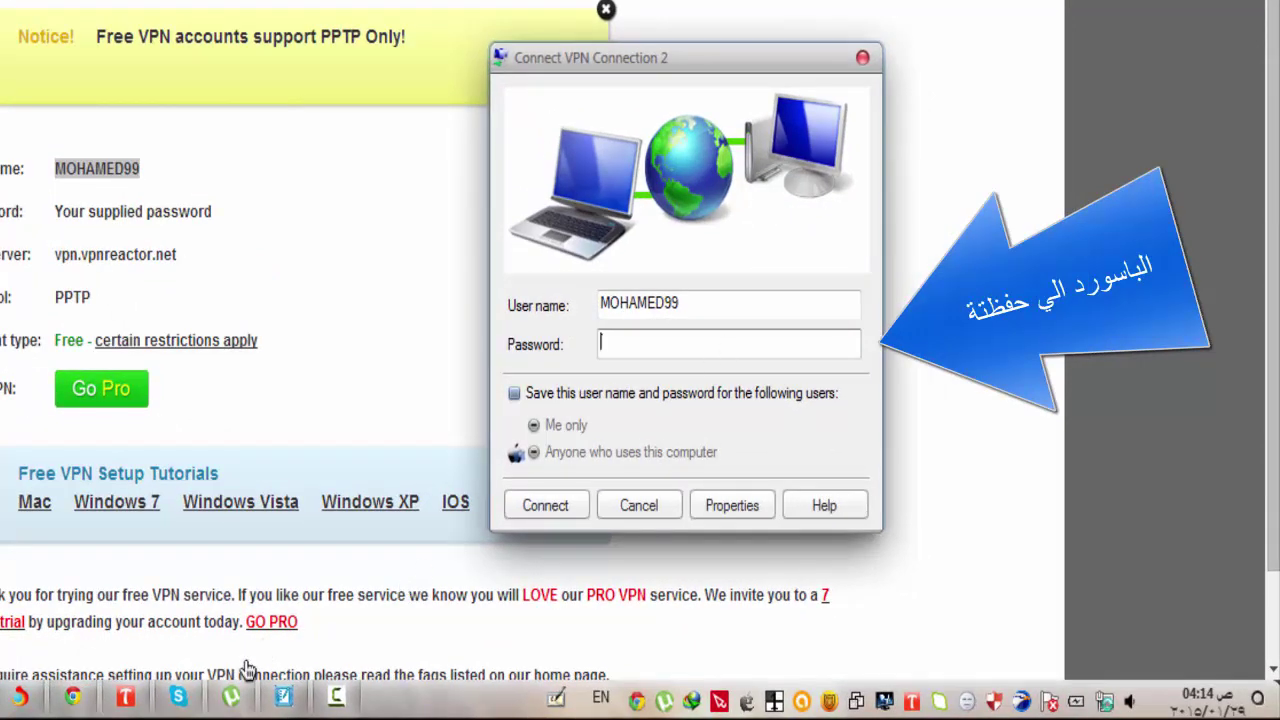
Type 'الباسورد الي سجلت' on a new line in the notes.
{"action": "left_click", "coordinate": [284, 697]}
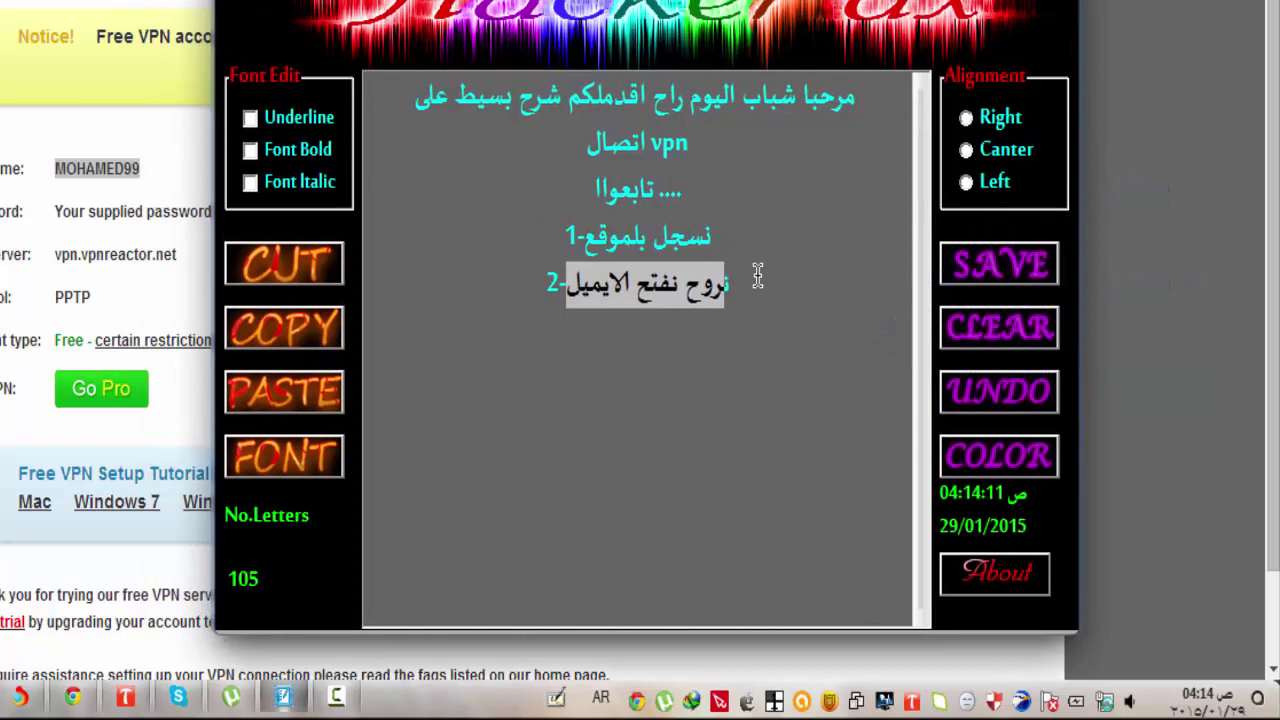
{"action": "left_click", "coordinate": [757, 277]}
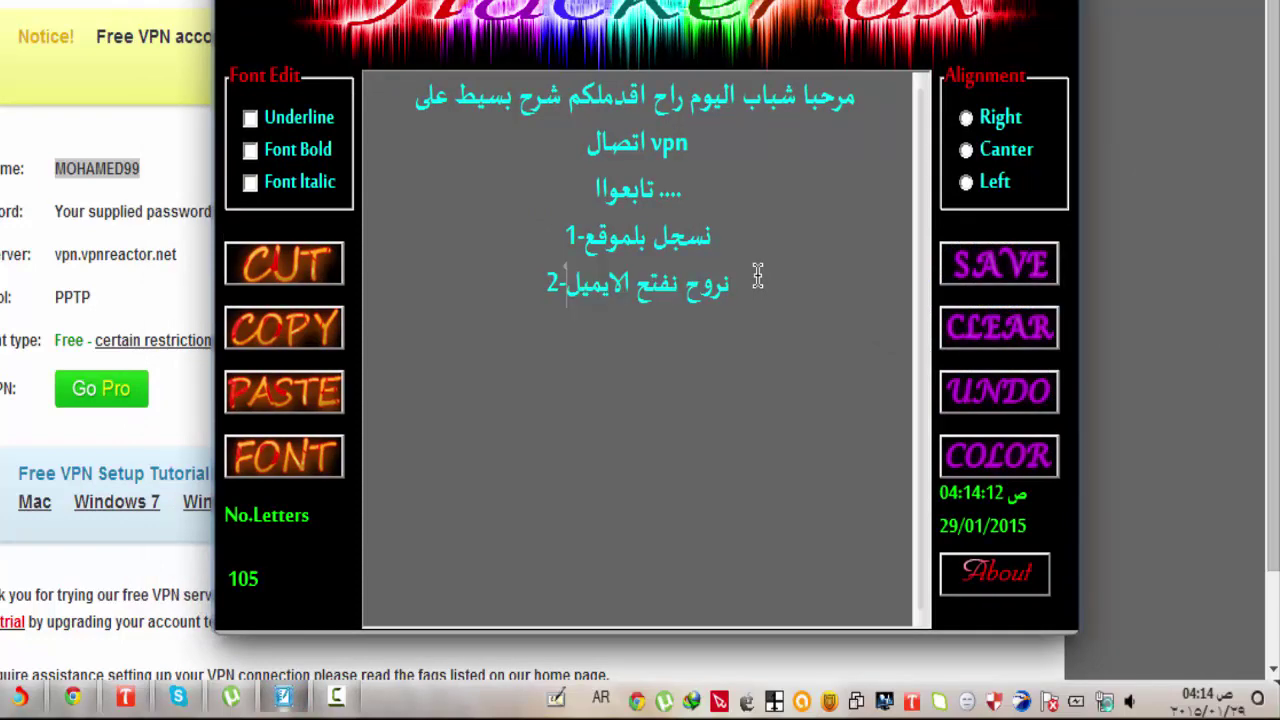
{"action": "type", "text": "البا"}
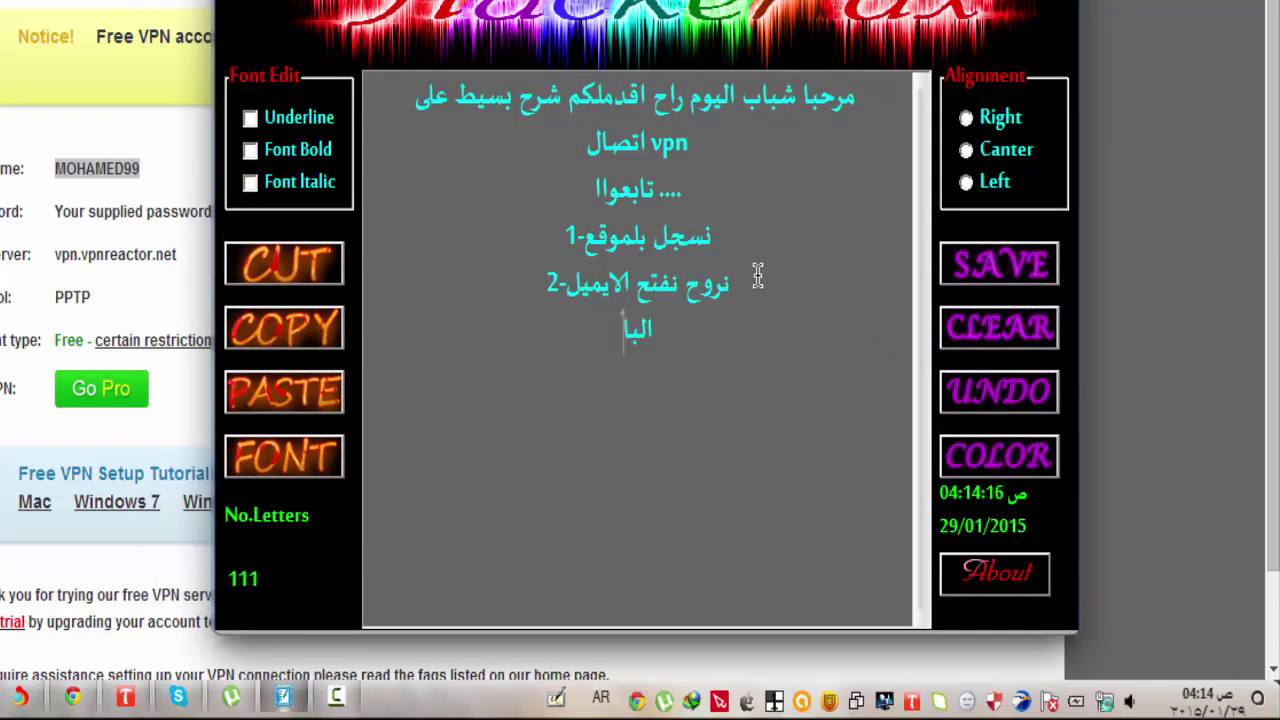
{"action": "type", "text": "سورد الي"}
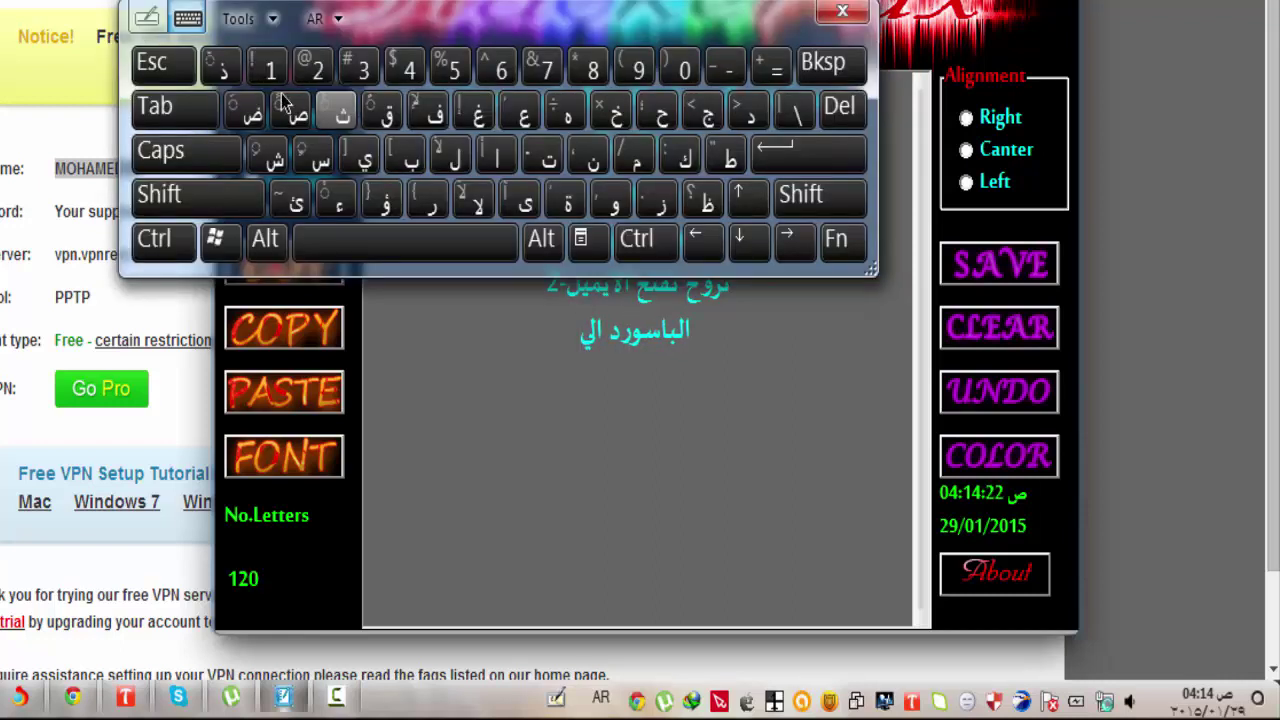
{"action": "left_click", "coordinate": [320, 160]}
{"action": "left_click", "coordinate": [704, 110]}
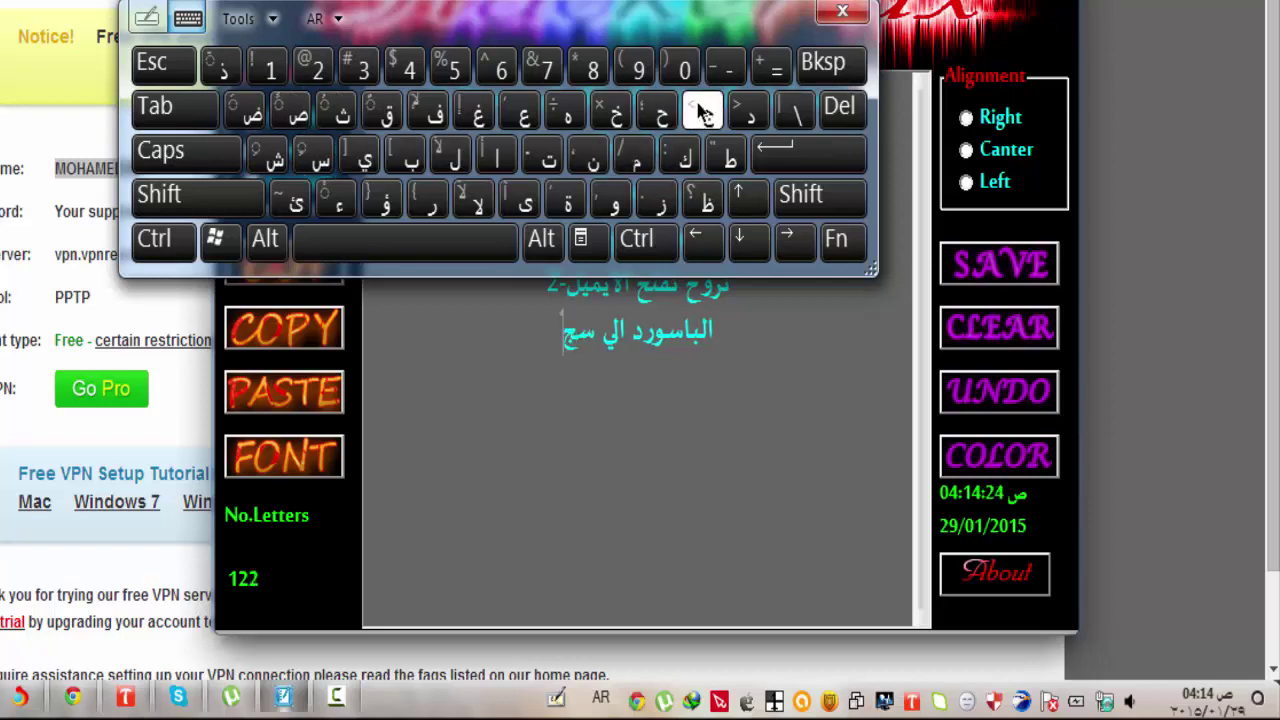
{"action": "left_click_drag", "start_coordinate": [668, 15], "coordinate": [203, 306]}
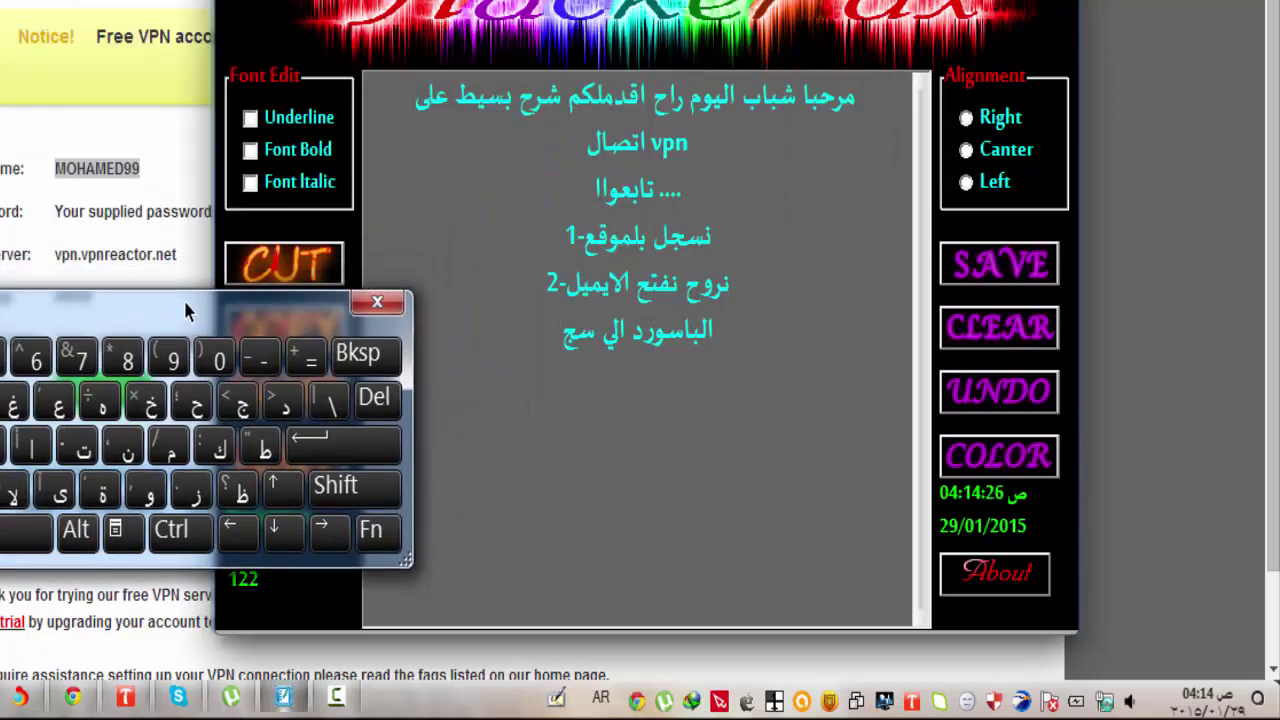
{"action": "left_click", "coordinate": [4, 445]}
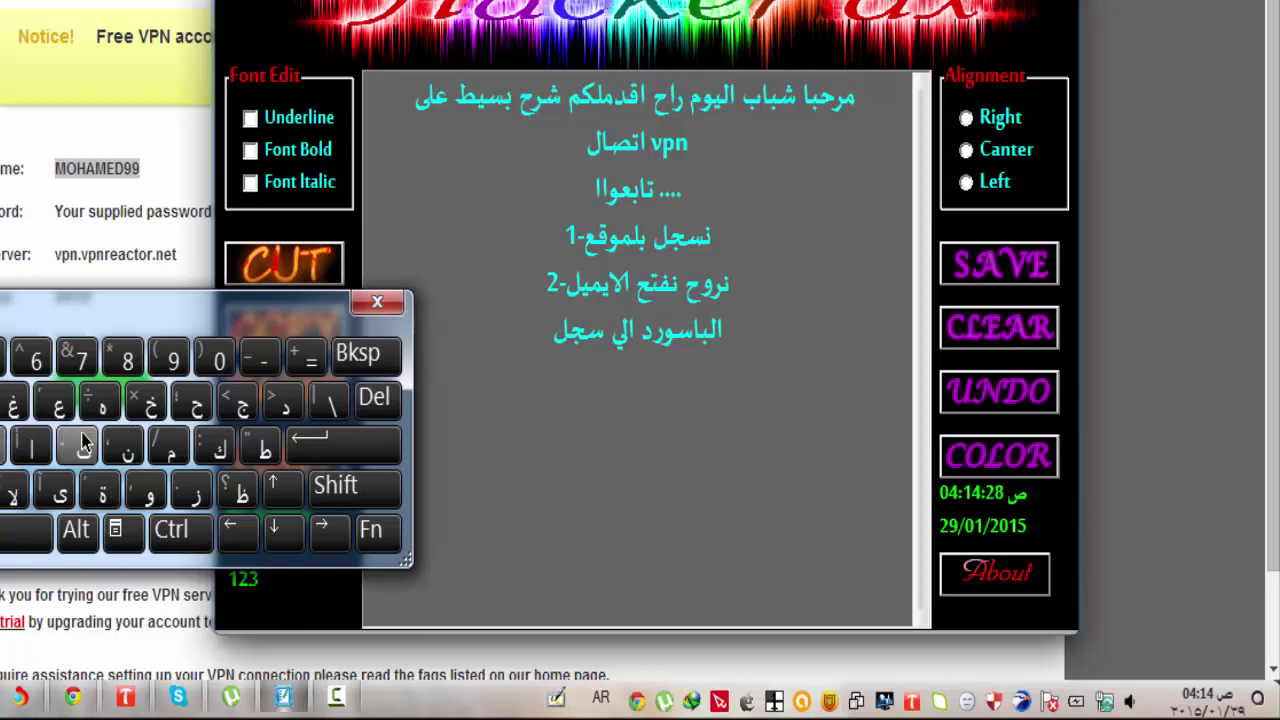
{"action": "left_click", "coordinate": [80, 448]}
{"action": "left_click", "coordinate": [25, 522]}
Finish the line with 'بي بلموقع', close the on-screen keyboard, and select the line.
{"action": "type", "text": "بي"}
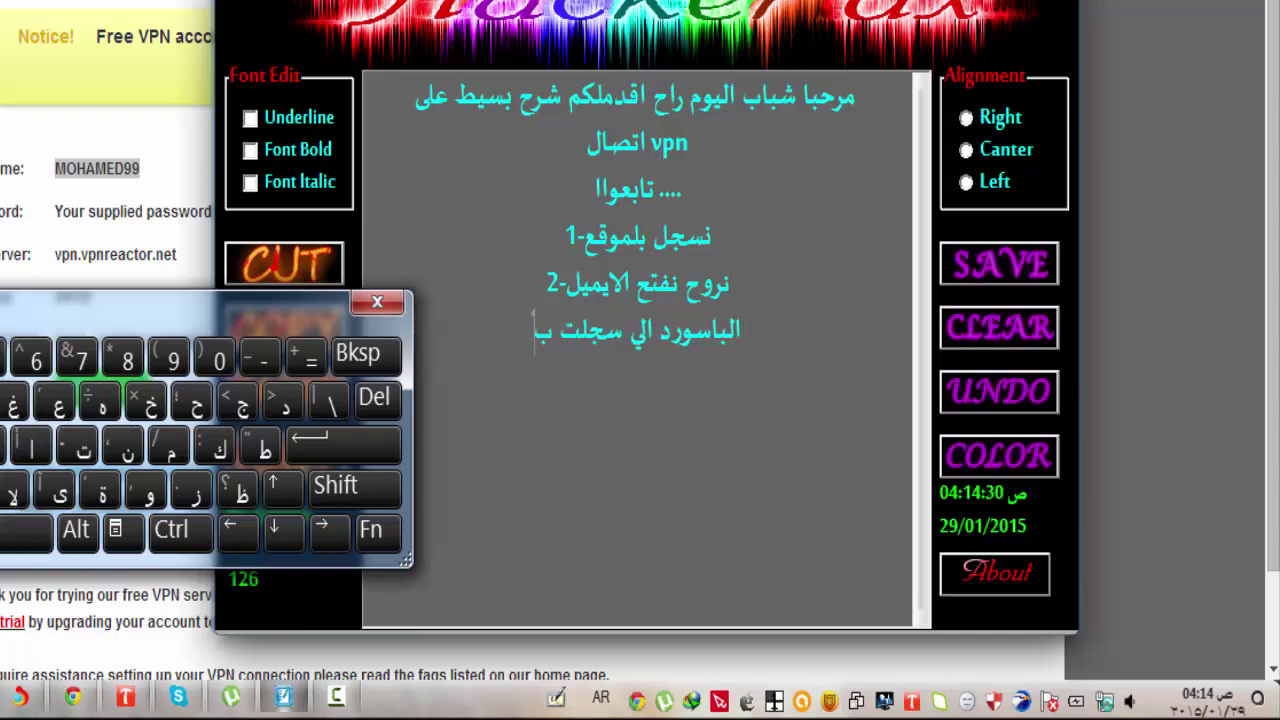
{"action": "left_click", "coordinate": [27, 530]}
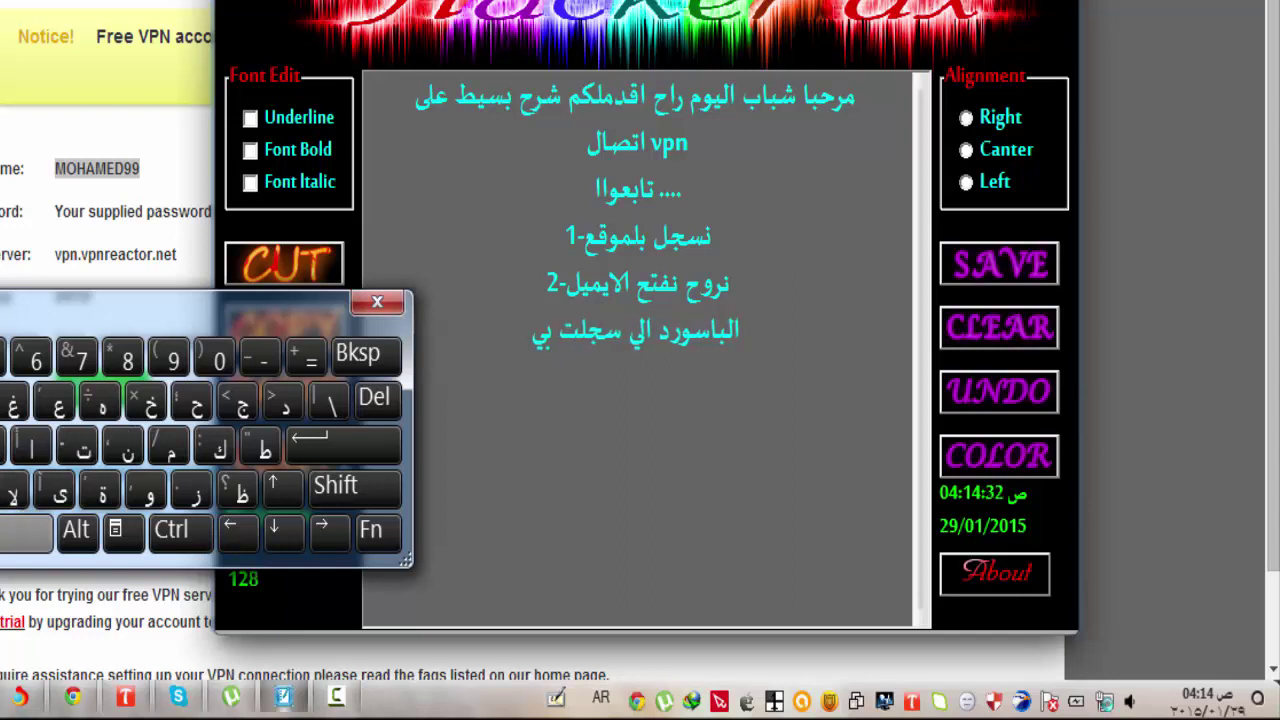
{"action": "type", "text": "بل"}
{"action": "left_click", "coordinate": [172, 448]}
{"action": "left_click", "coordinate": [148, 490]}
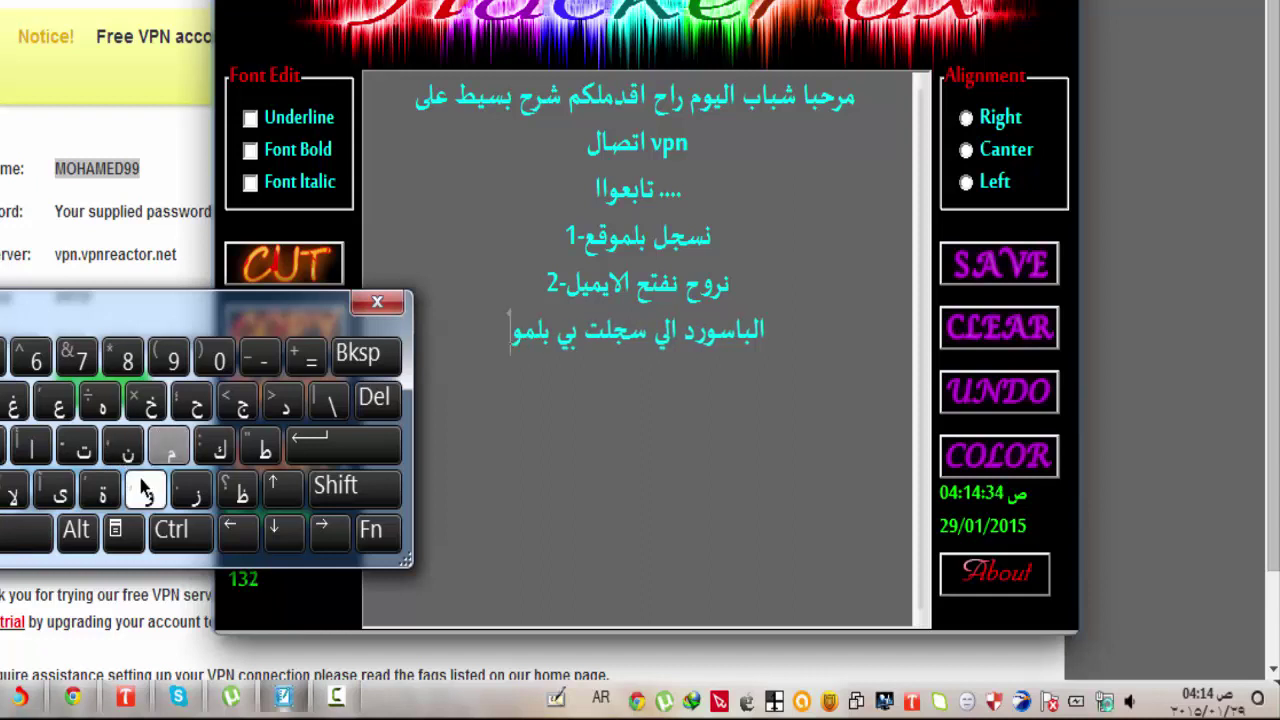
{"action": "left_click", "coordinate": [5, 401]}
{"action": "left_click", "coordinate": [57, 402]}
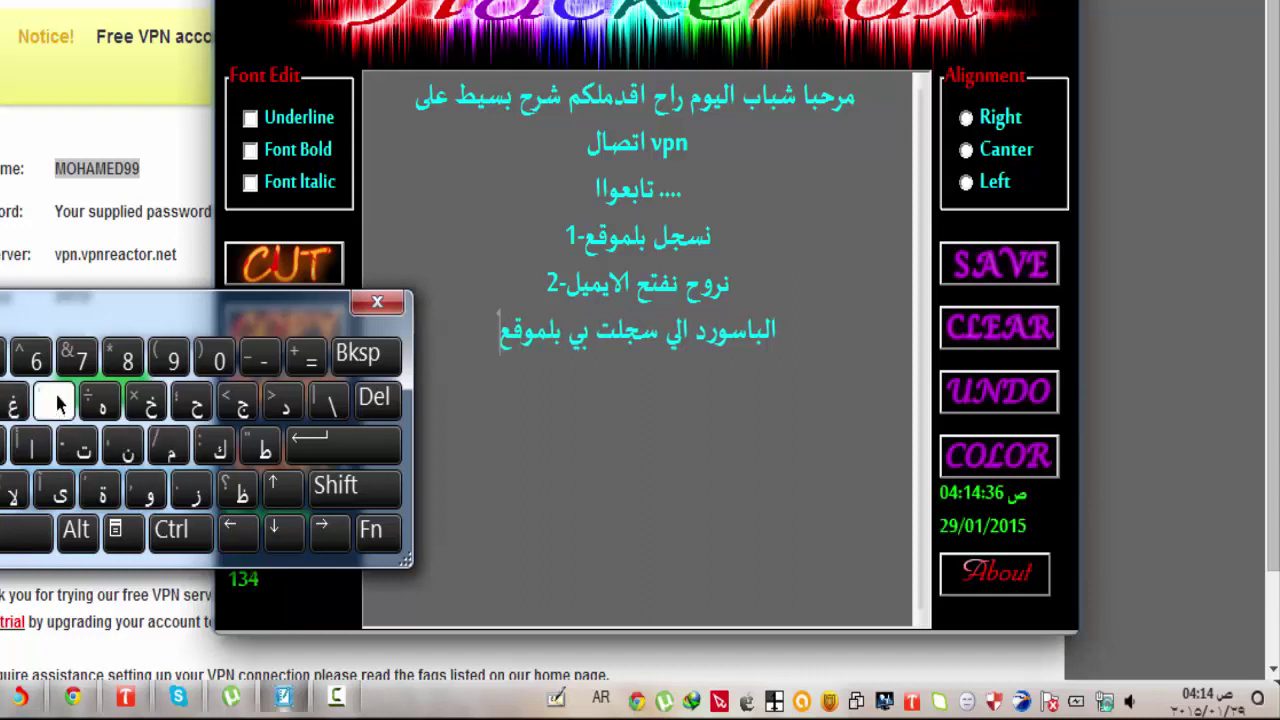
{"action": "left_click", "coordinate": [375, 301]}
{"action": "left_click_drag", "start_coordinate": [748, 333], "coordinate": [500, 334]}
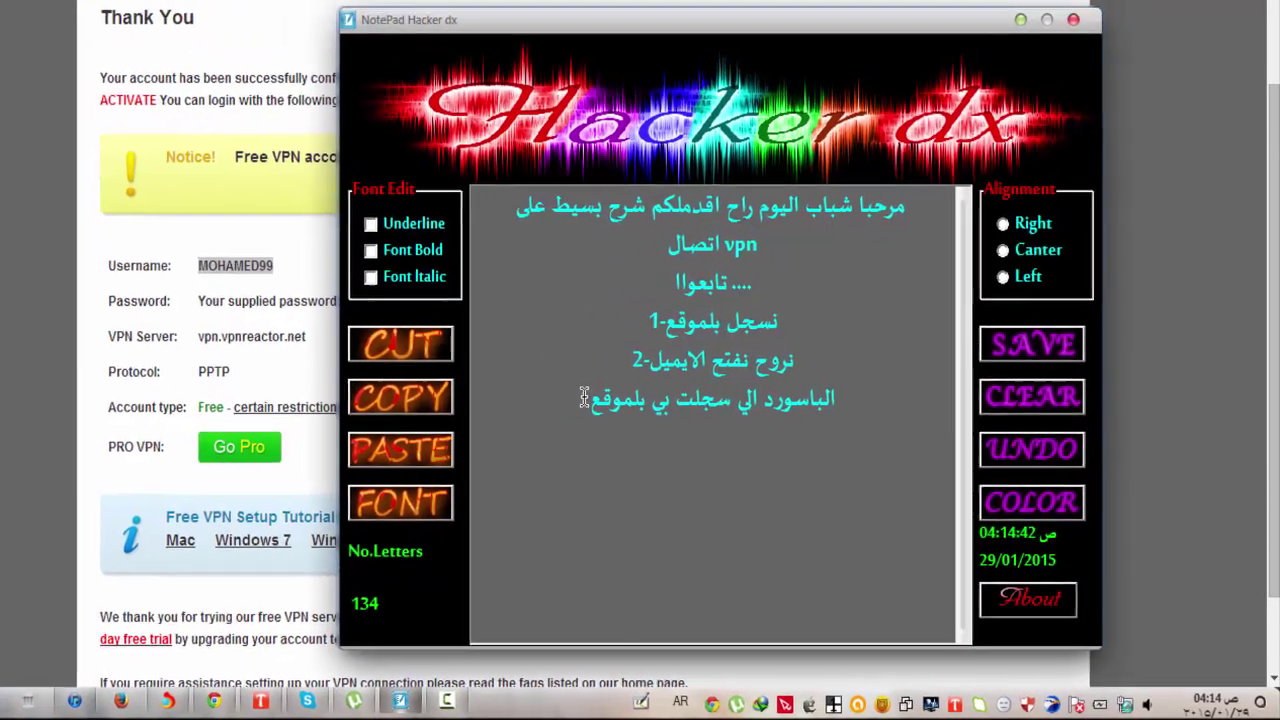
Enter the account password, tick Save this user name and password, and connect VPN Connection 2.
{"action": "left_click", "coordinate": [1023, 33]}
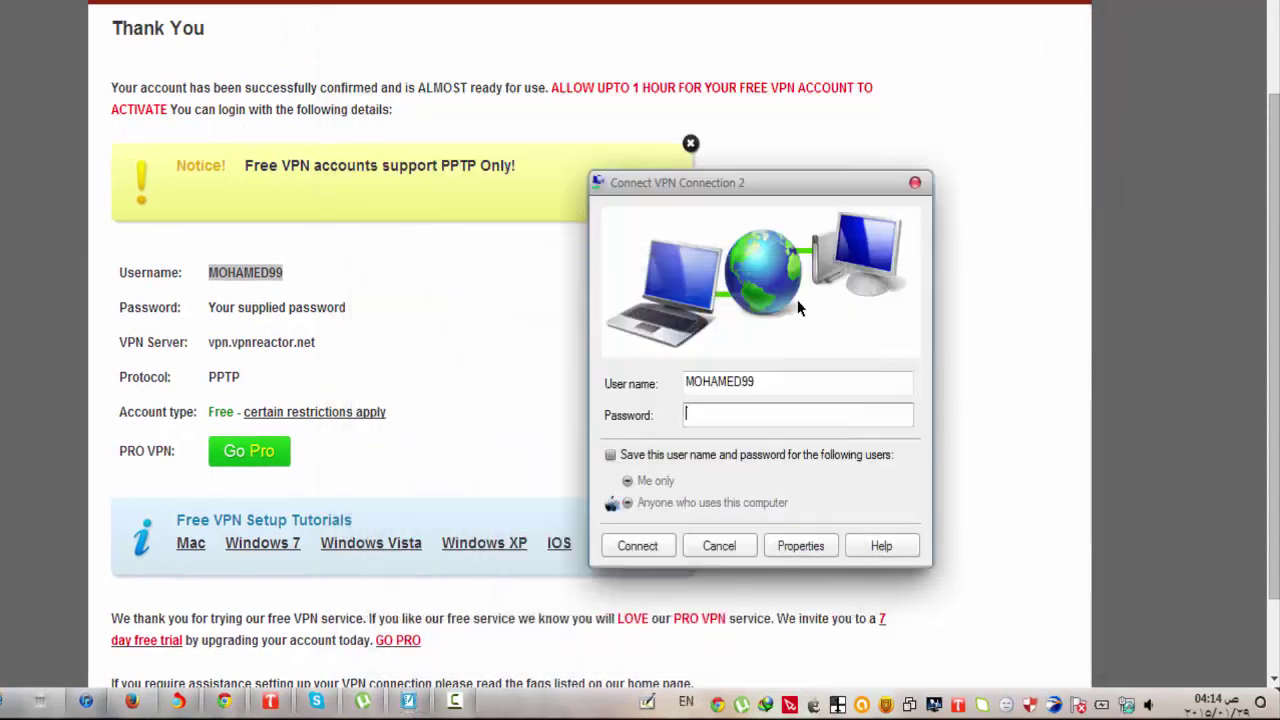
{"action": "left_click", "coordinate": [771, 405]}
{"action": "left_click", "coordinate": [610, 455]}
{"action": "left_click", "coordinate": [664, 543]}
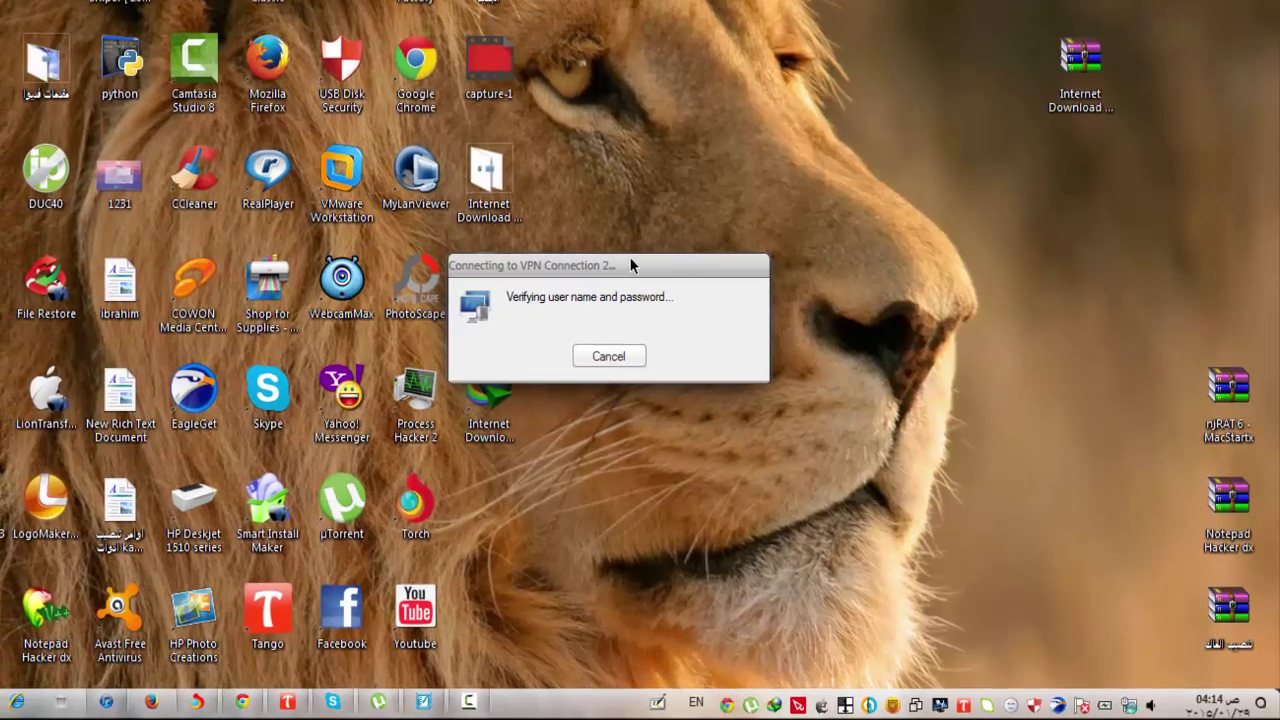
{"action": "left_click_drag", "start_coordinate": [630, 257], "coordinate": [850, 278]}
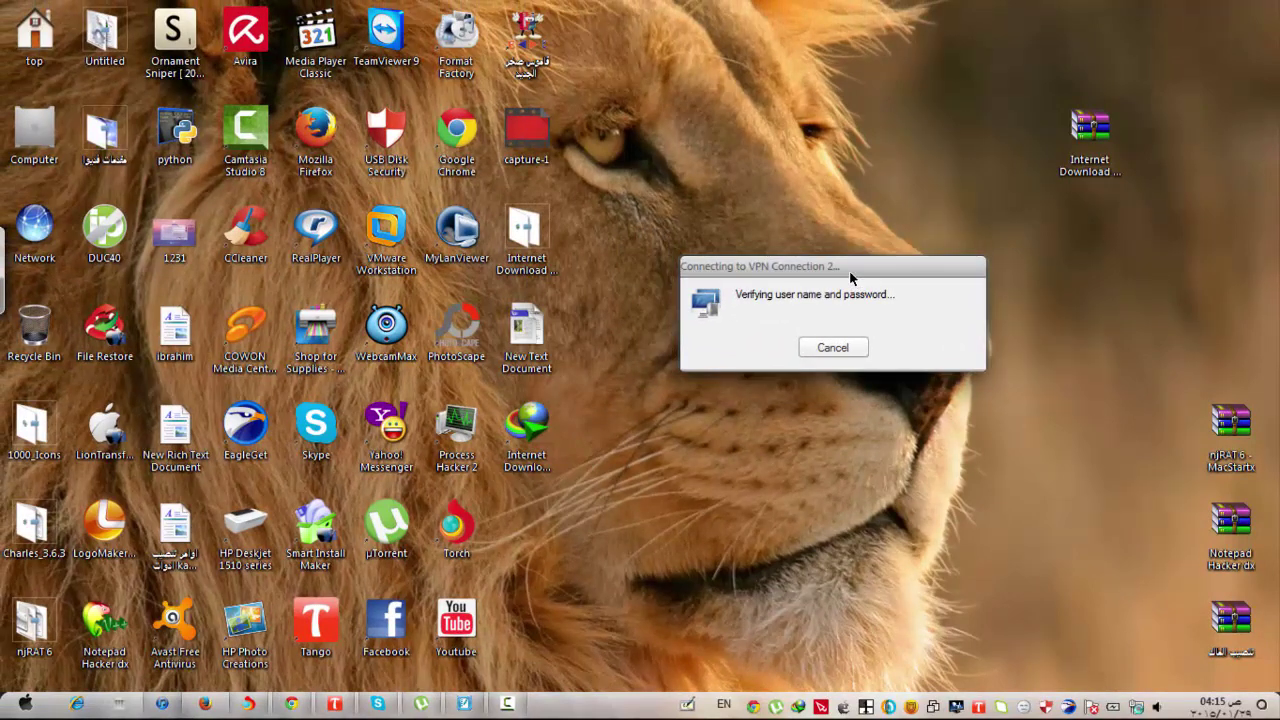
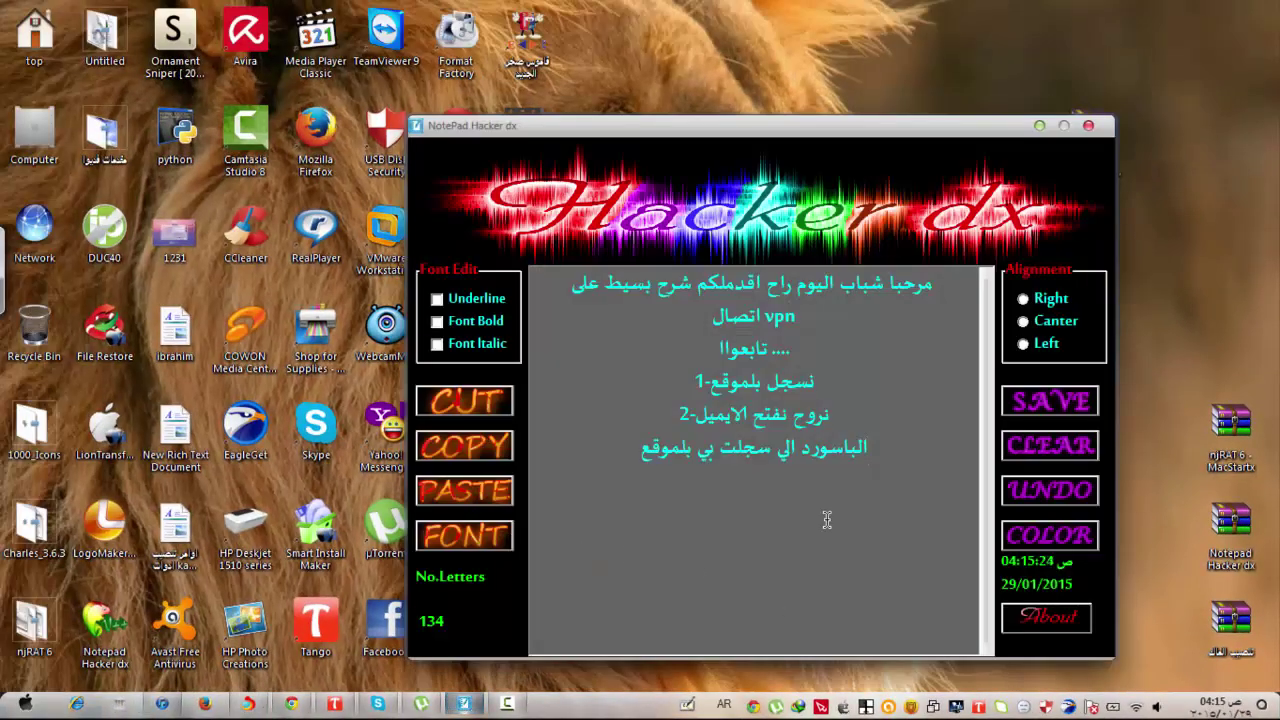
Delete the note's final line about the password and bring up the on-screen Arabic keyboard.
{"action": "key", "text": "Return"}
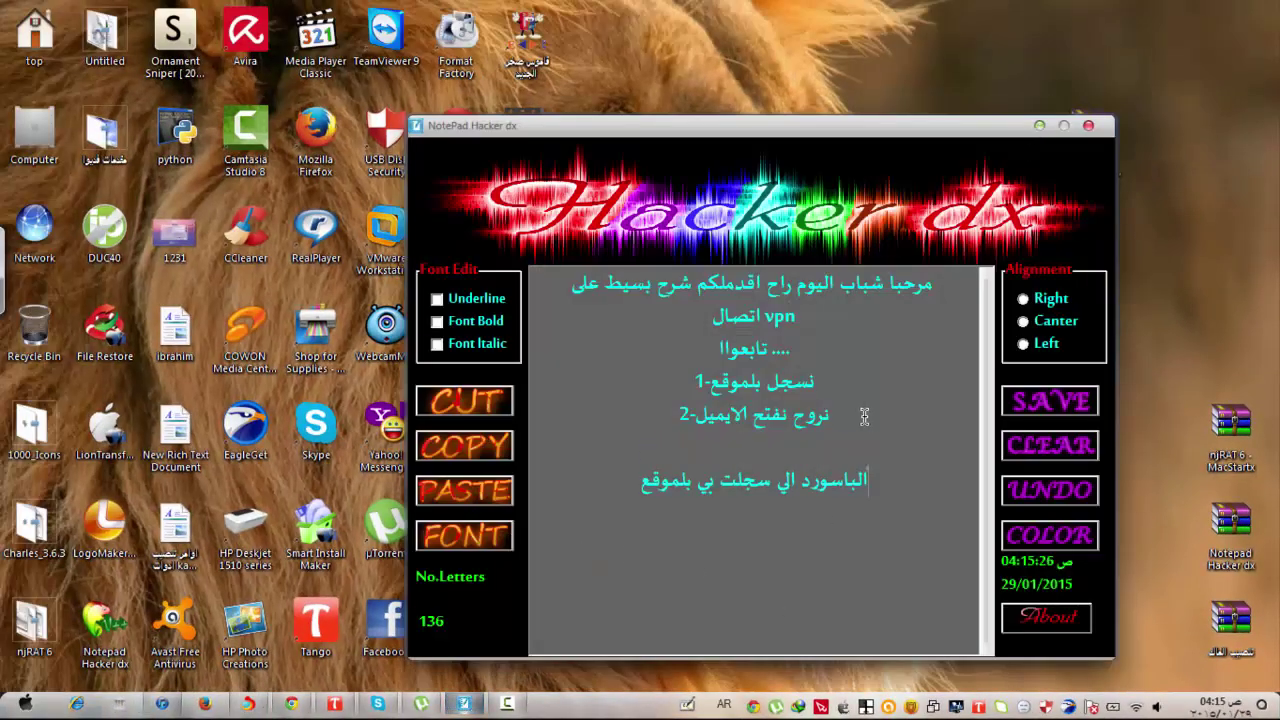
{"action": "key", "text": "BackSpace"}
{"action": "key", "text": "Return"}
{"action": "key", "text": "BackSpace"}
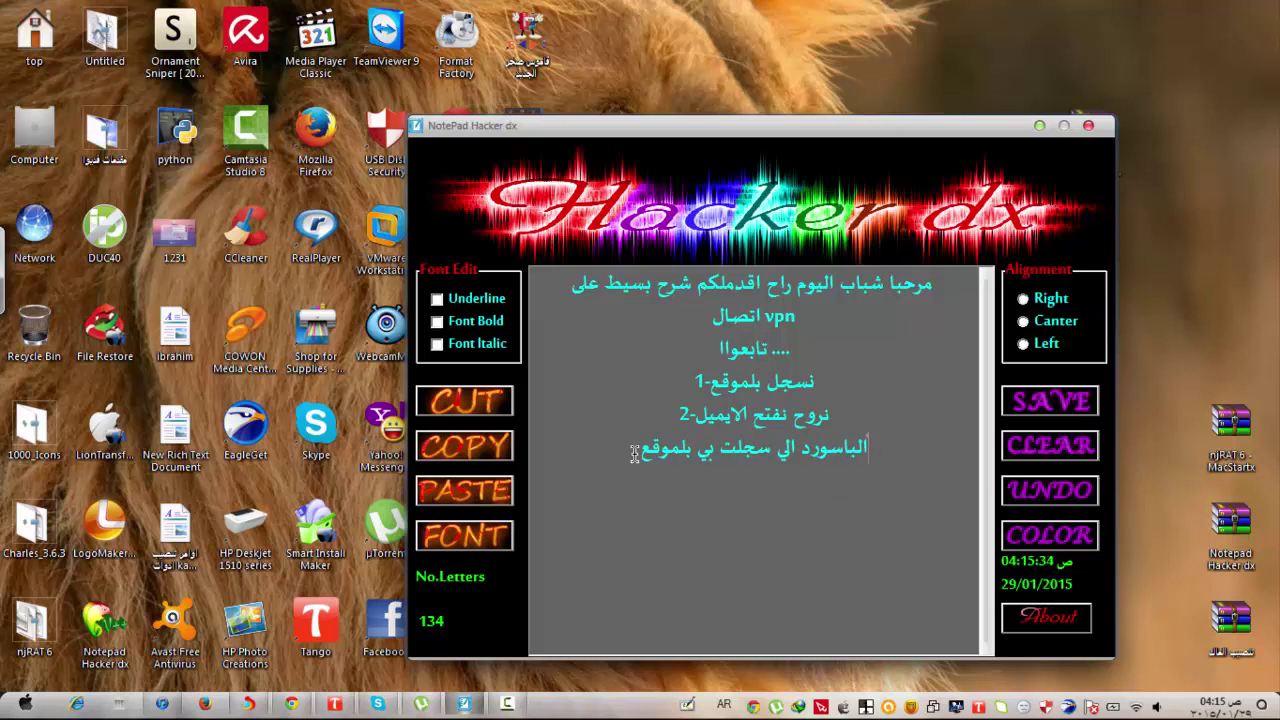
{"action": "key", "text": "ctrl+shift+Right"}
{"action": "key", "text": "Left"}
{"action": "key", "text": "shift+Home"}
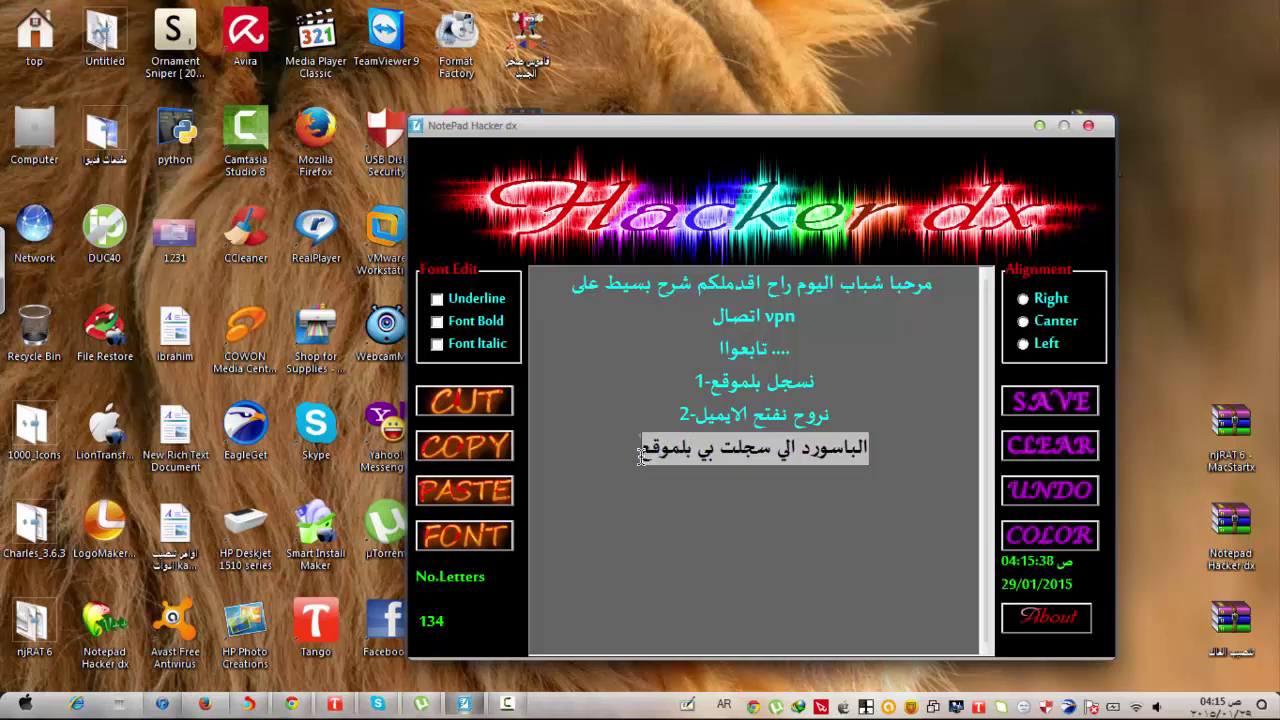
{"action": "key", "text": "Delete"}
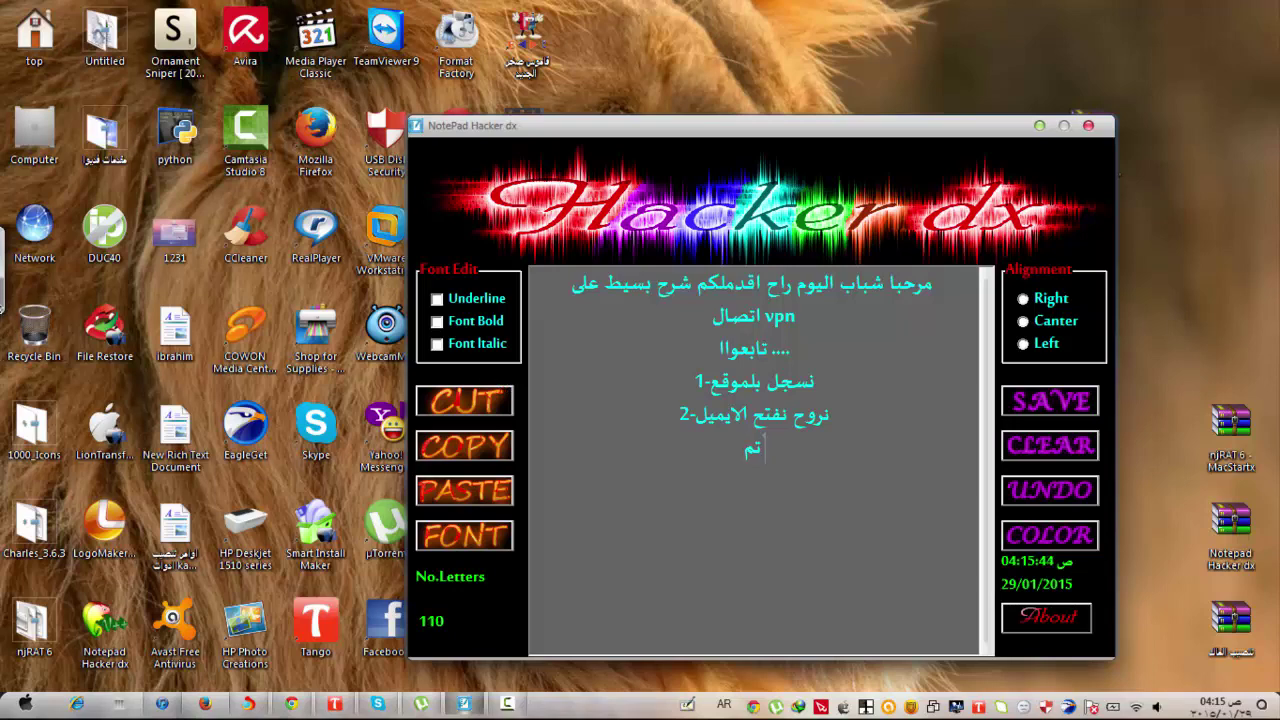
{"action": "left_click", "coordinate": [3, 288]}
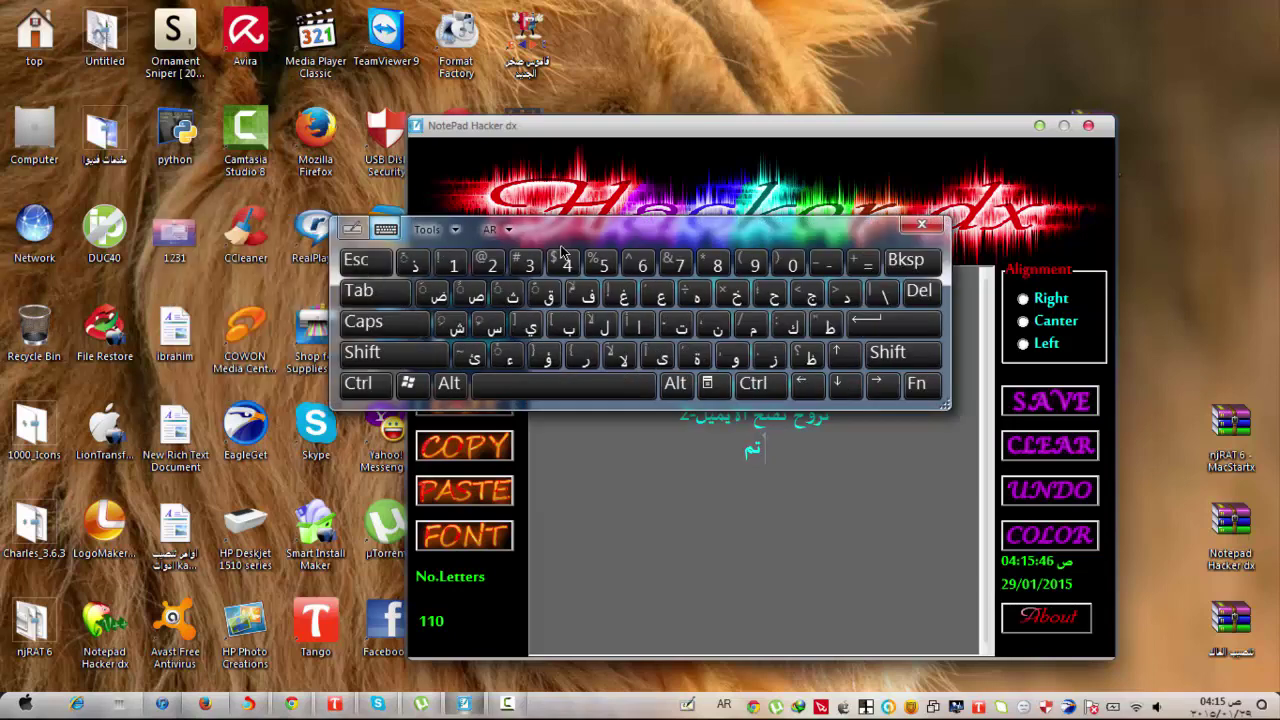
Move the on-screen keyboard aside and type بنجاح after تم, followed by a space.
{"action": "left_click_drag", "start_coordinate": [538, 210], "coordinate": [382, 110]}
{"action": "left_click", "coordinate": [412, 222]}
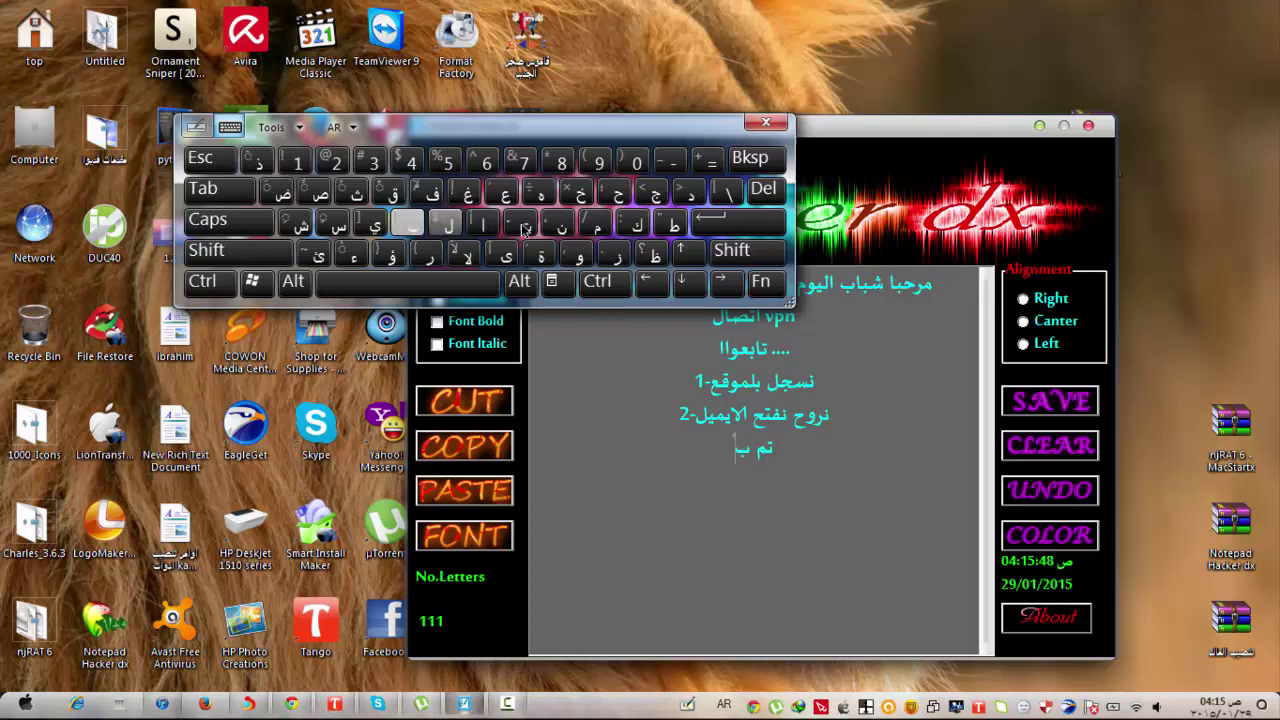
{"action": "left_click", "coordinate": [557, 222]}
{"action": "left_click", "coordinate": [655, 192]}
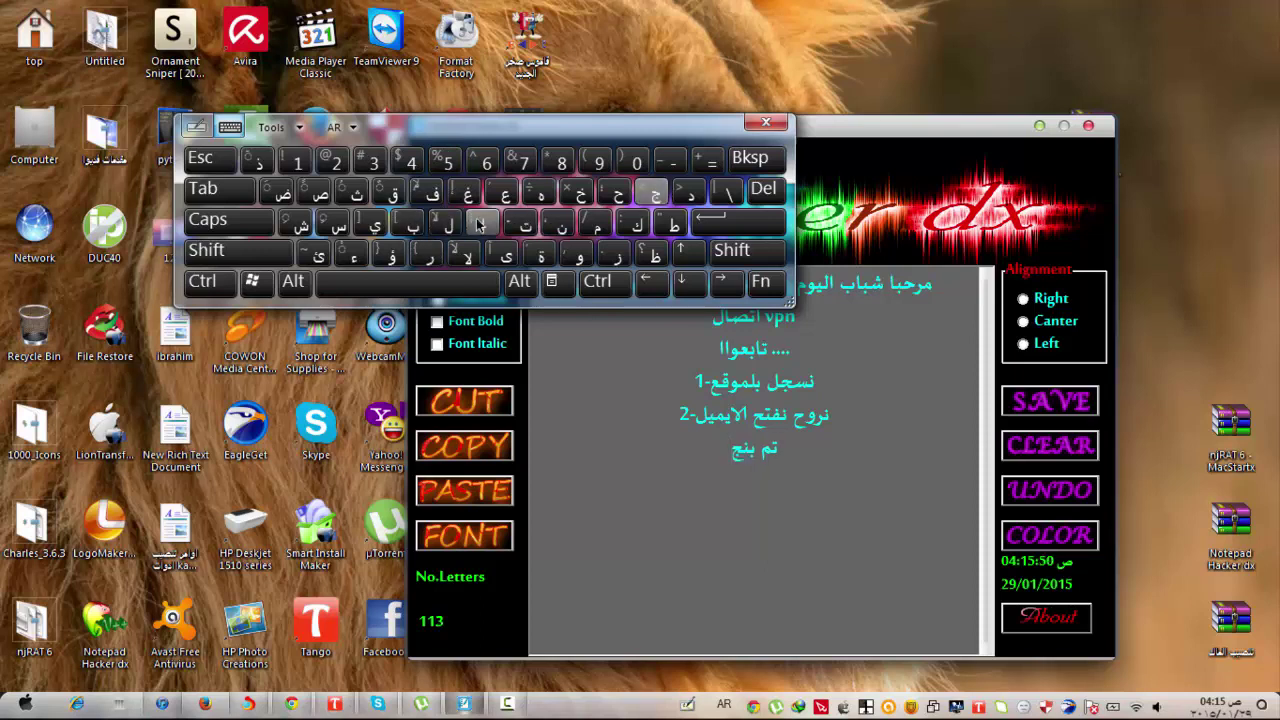
{"action": "left_click", "coordinate": [482, 222]}
{"action": "left_click", "coordinate": [612, 193]}
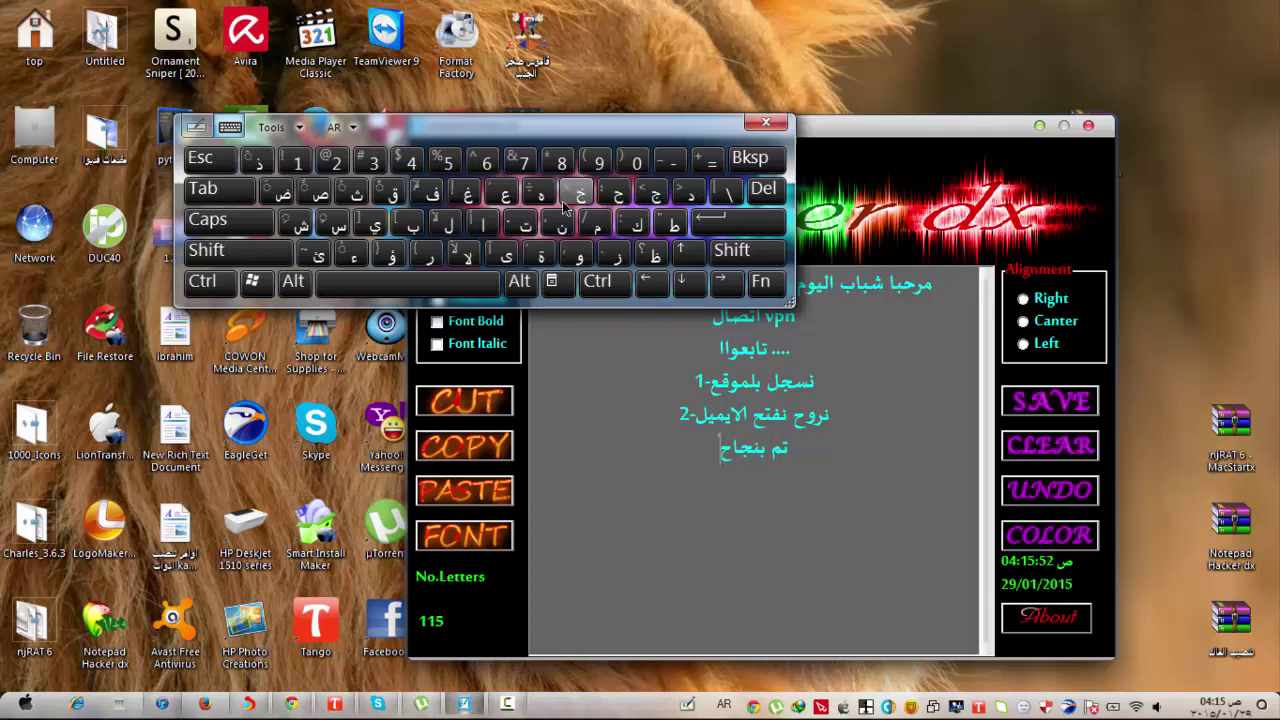
{"action": "left_click", "coordinate": [476, 280]}
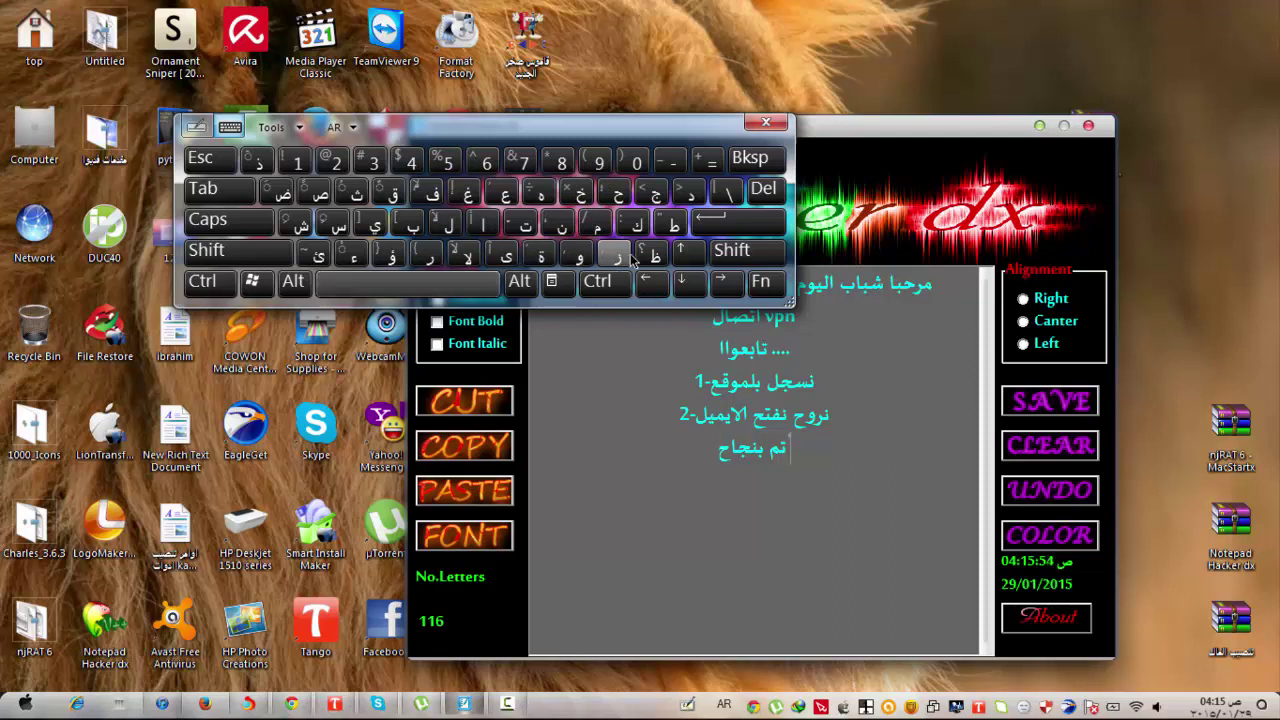
Start a new line and type لا تنسو followed by لايك on the on-screen keyboard.
{"action": "left_click", "coordinate": [718, 230]}
{"action": "left_click", "coordinate": [448, 222]}
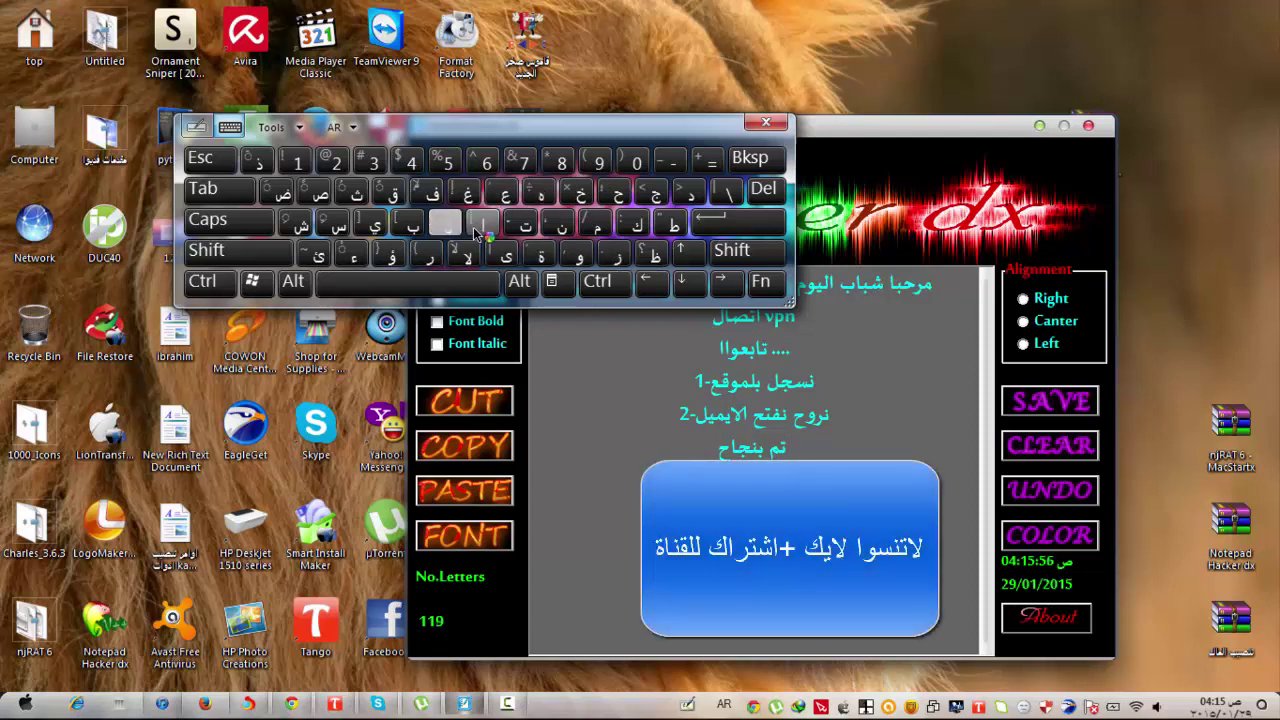
{"action": "left_click", "coordinate": [482, 222]}
{"action": "left_click", "coordinate": [466, 287]}
{"action": "left_click", "coordinate": [526, 222]}
{"action": "left_click", "coordinate": [558, 222]}
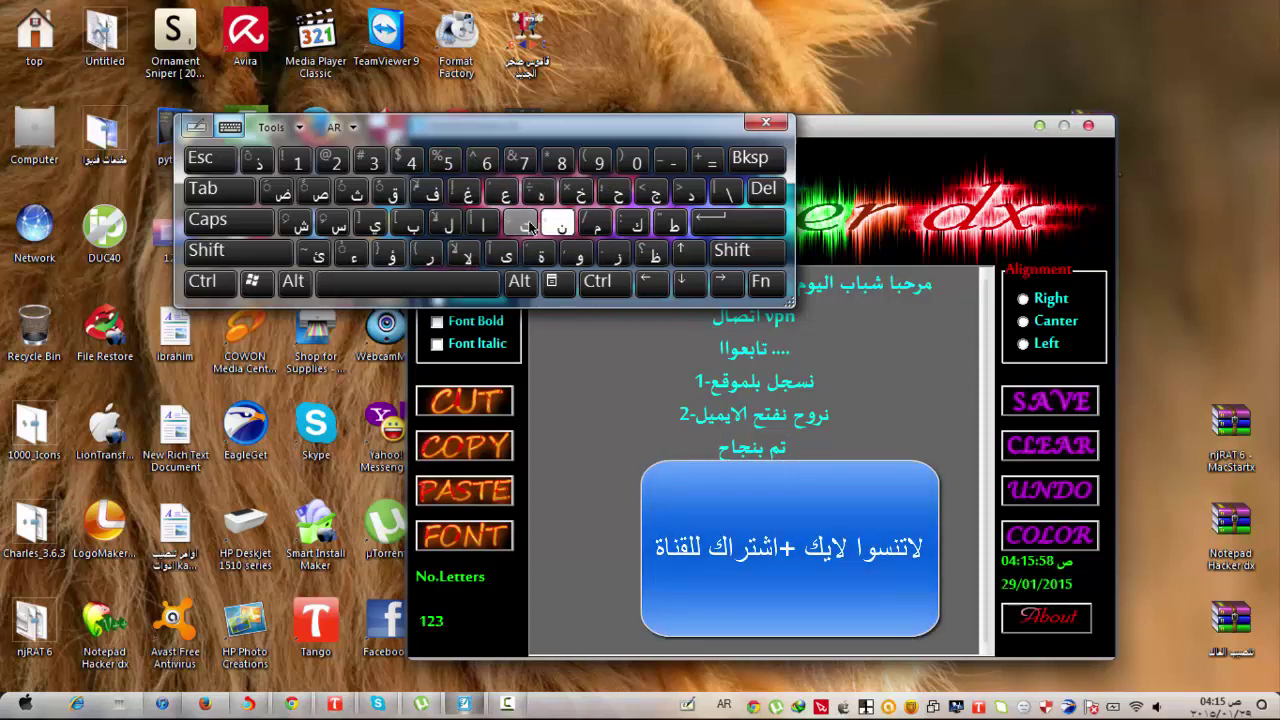
{"action": "left_click", "coordinate": [340, 225]}
{"action": "left_click", "coordinate": [578, 255]}
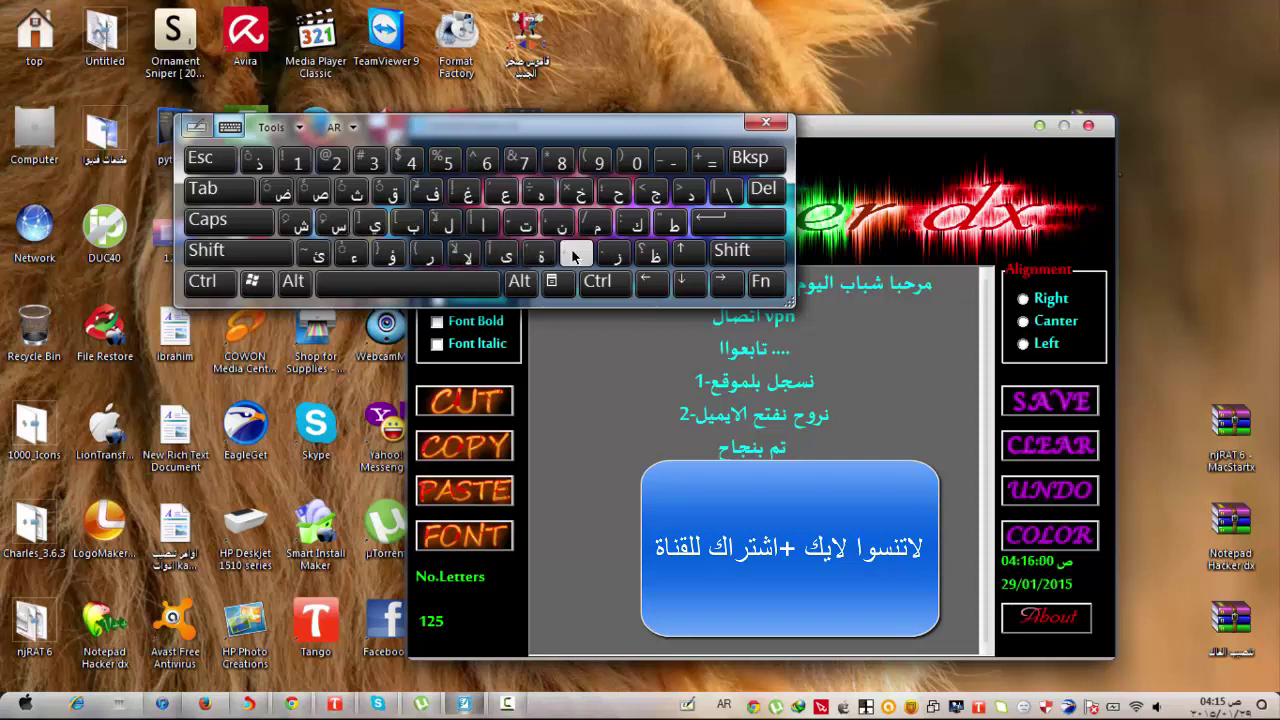
{"action": "left_click", "coordinate": [448, 222]}
{"action": "left_click", "coordinate": [482, 222]}
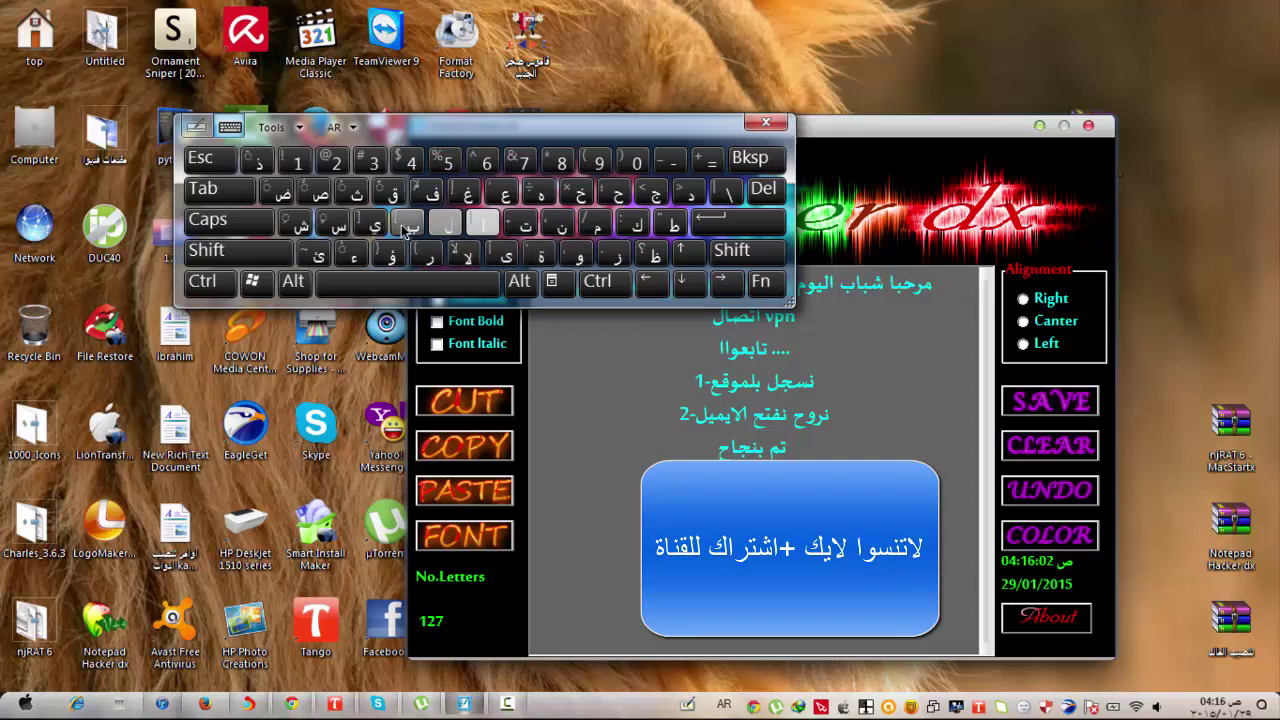
{"action": "left_click", "coordinate": [378, 226]}
{"action": "left_click", "coordinate": [634, 222]}
{"action": "left_click", "coordinate": [466, 283]}
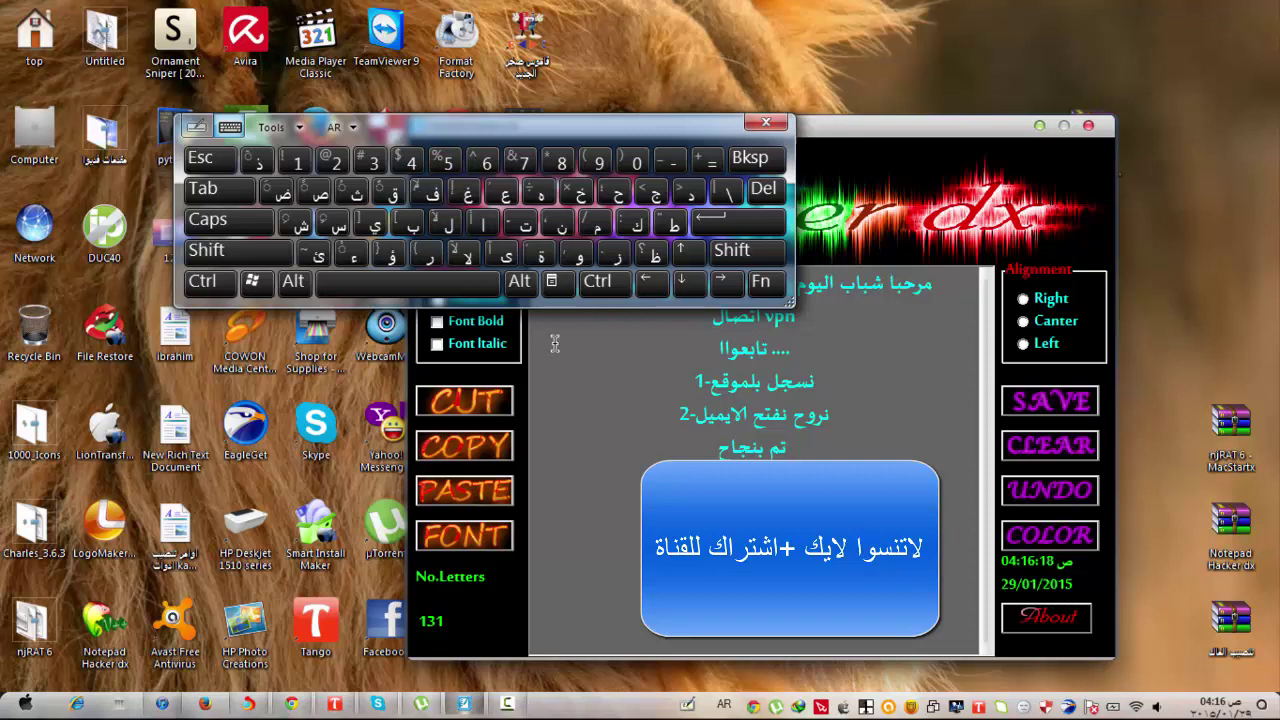
Start a new closing line with the word لايك and a space.
{"action": "left_click", "coordinate": [740, 222]}
{"action": "type", "text": "اي"}
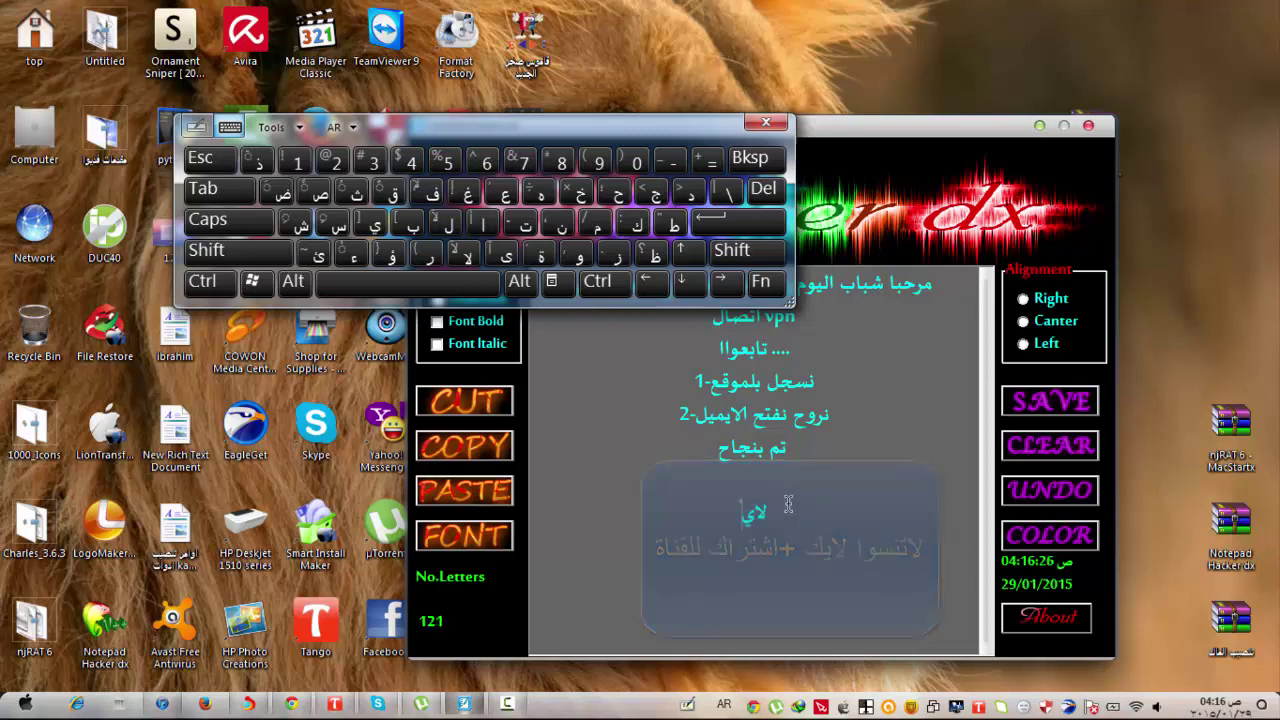
{"action": "left_click", "coordinate": [637, 222]}
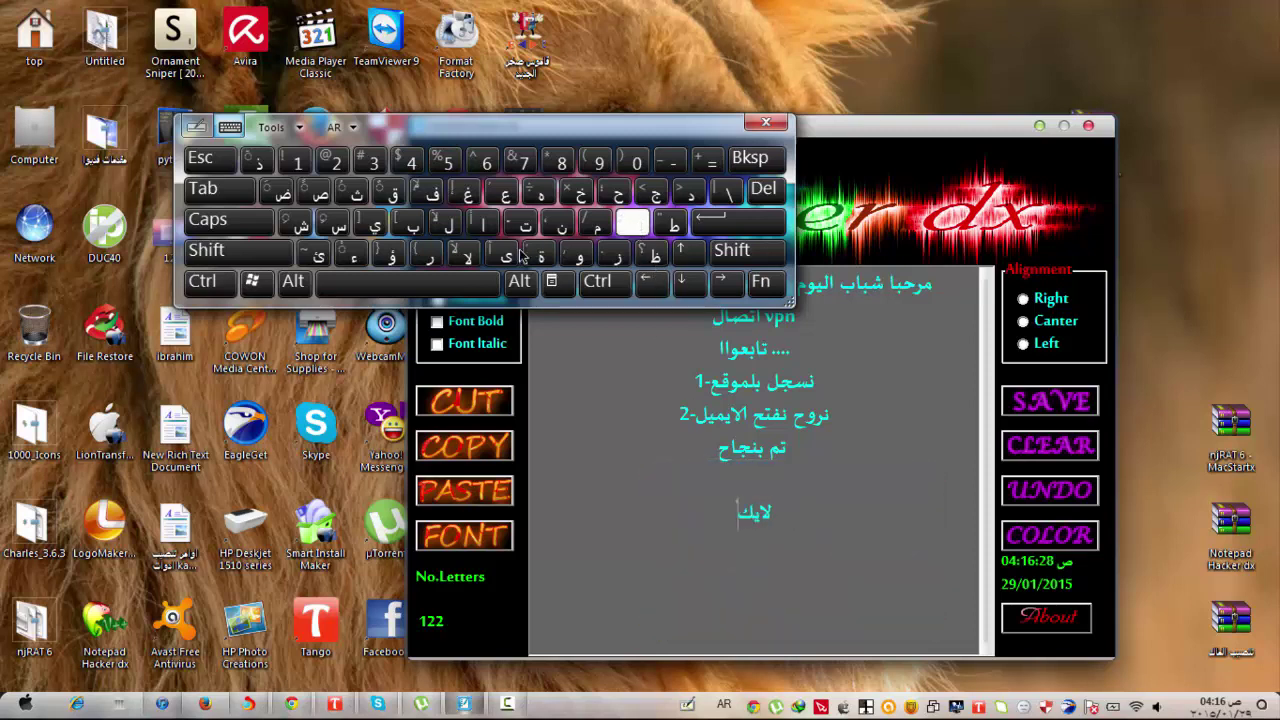
{"action": "key", "text": "space"}
Finish the line with واشتراك, then close the on-screen keyboard and Notepad Hacker dx.
{"action": "left_click", "coordinate": [580, 256]}
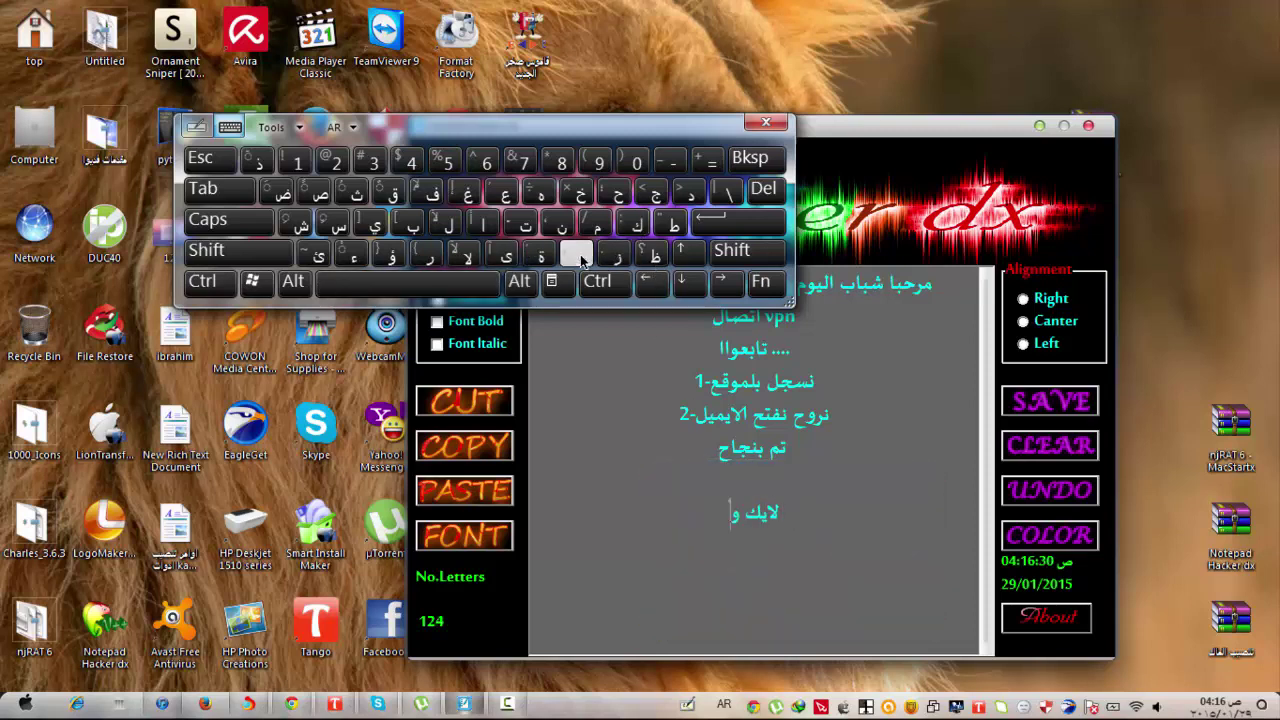
{"action": "left_click", "coordinate": [483, 222]}
{"action": "left_click", "coordinate": [302, 222]}
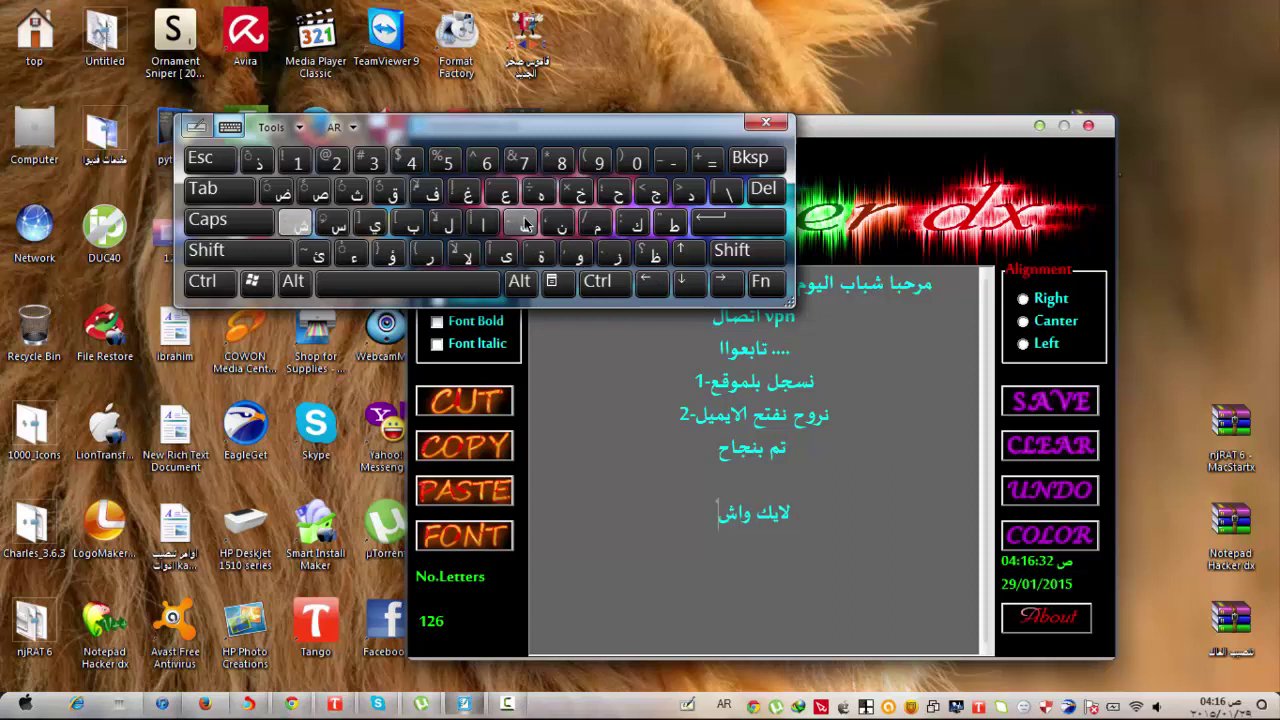
{"action": "left_click", "coordinate": [522, 222]}
{"action": "left_click", "coordinate": [427, 256]}
{"action": "left_click", "coordinate": [483, 222]}
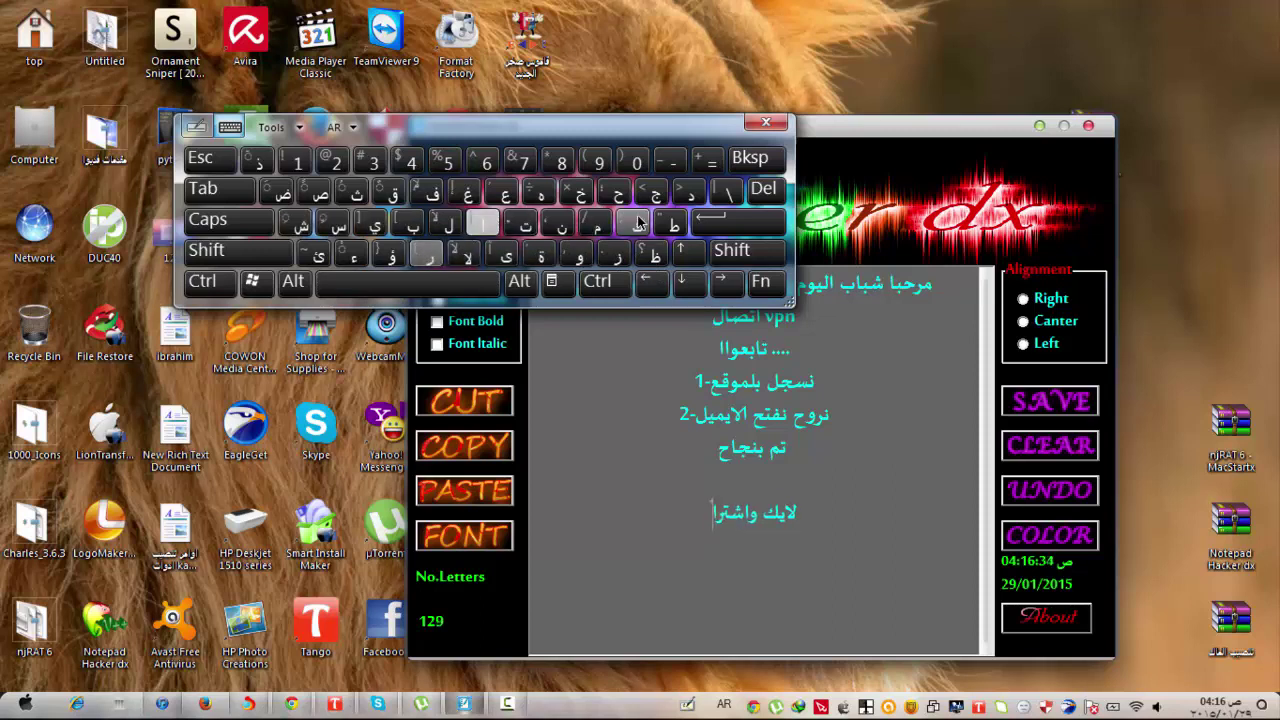
{"action": "left_click", "coordinate": [637, 222]}
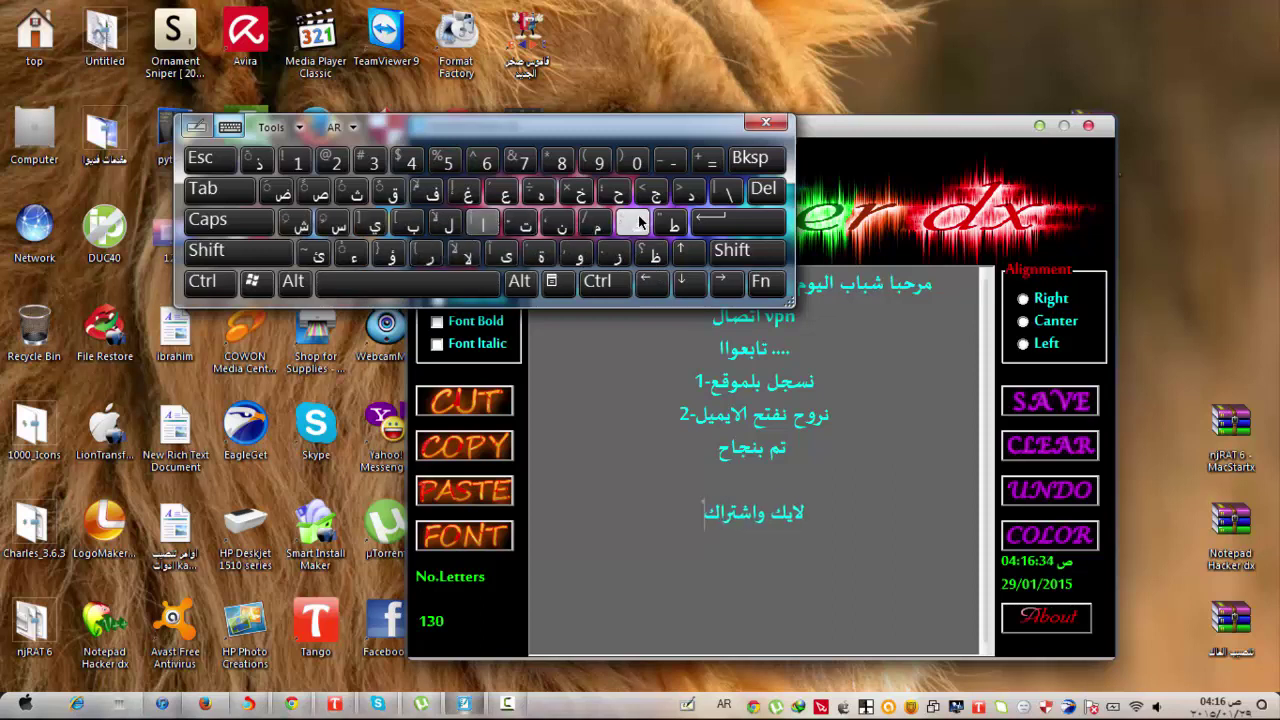
{"action": "left_click", "coordinate": [768, 124]}
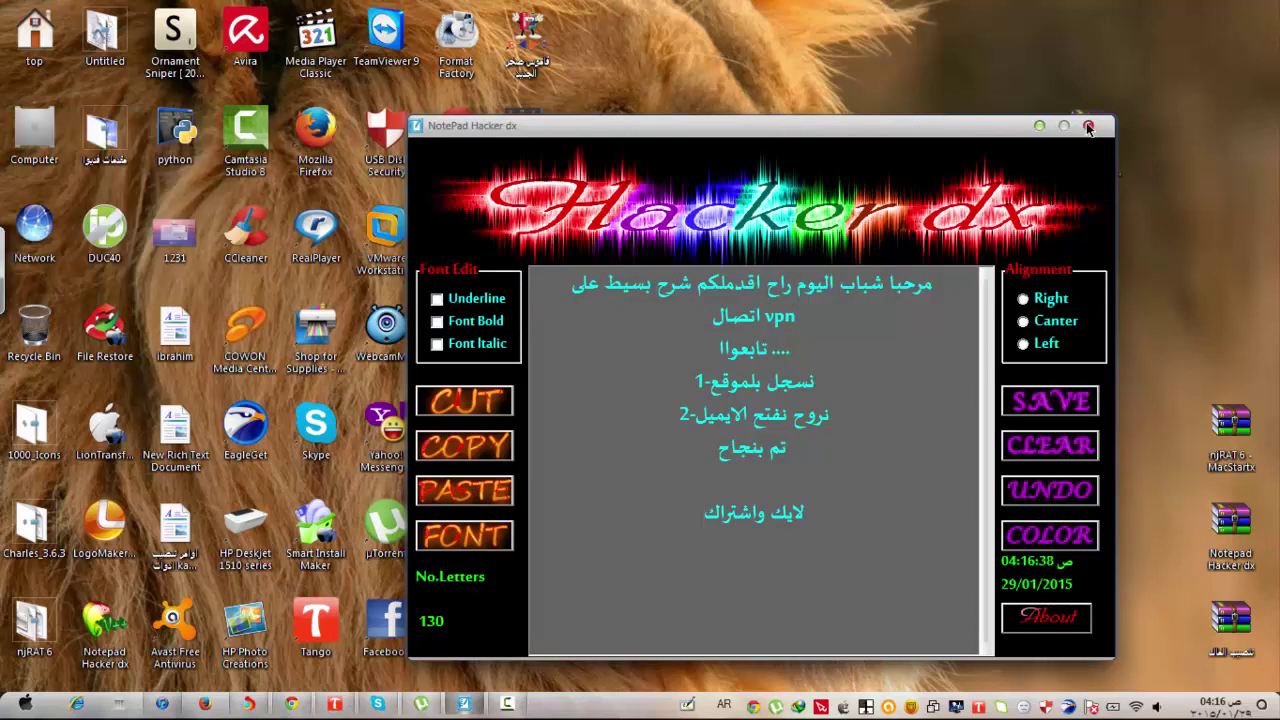
{"action": "left_click", "coordinate": [1089, 126]}
Open the VPN Connection's properties from the tray network list.
{"action": "left_click", "coordinate": [1137, 708]}
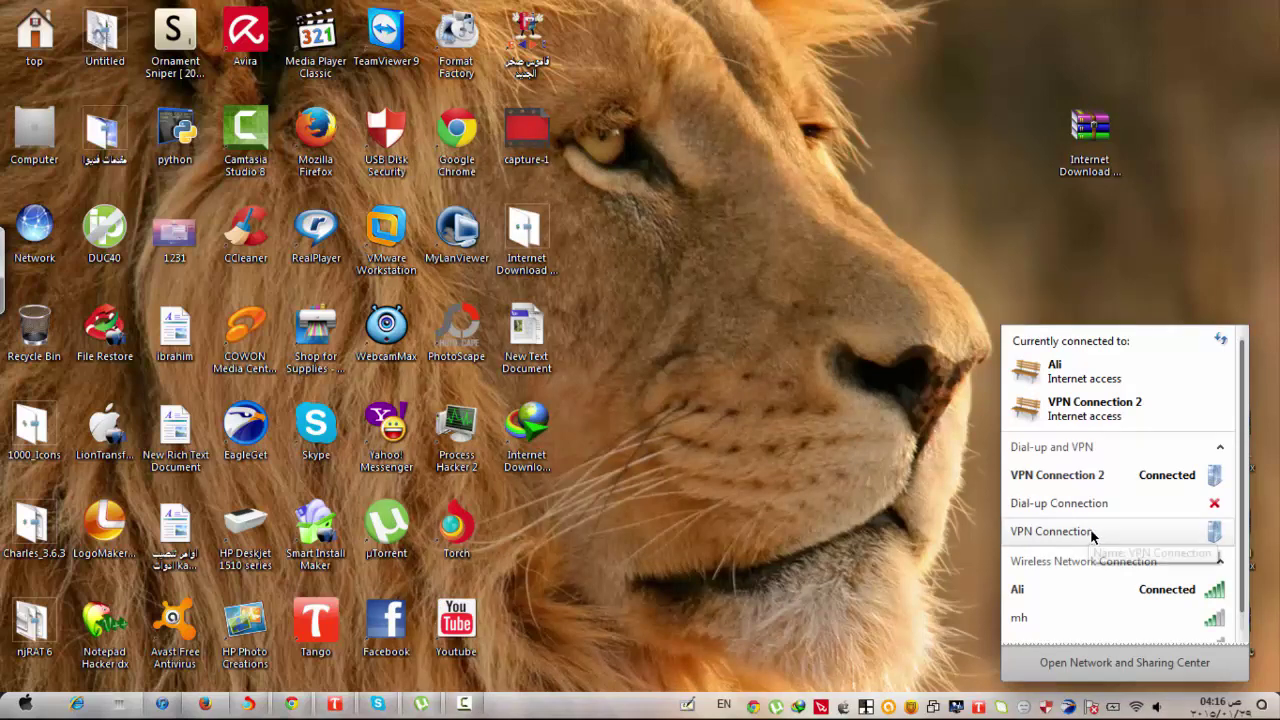
{"action": "right_click", "coordinate": [1090, 535]}
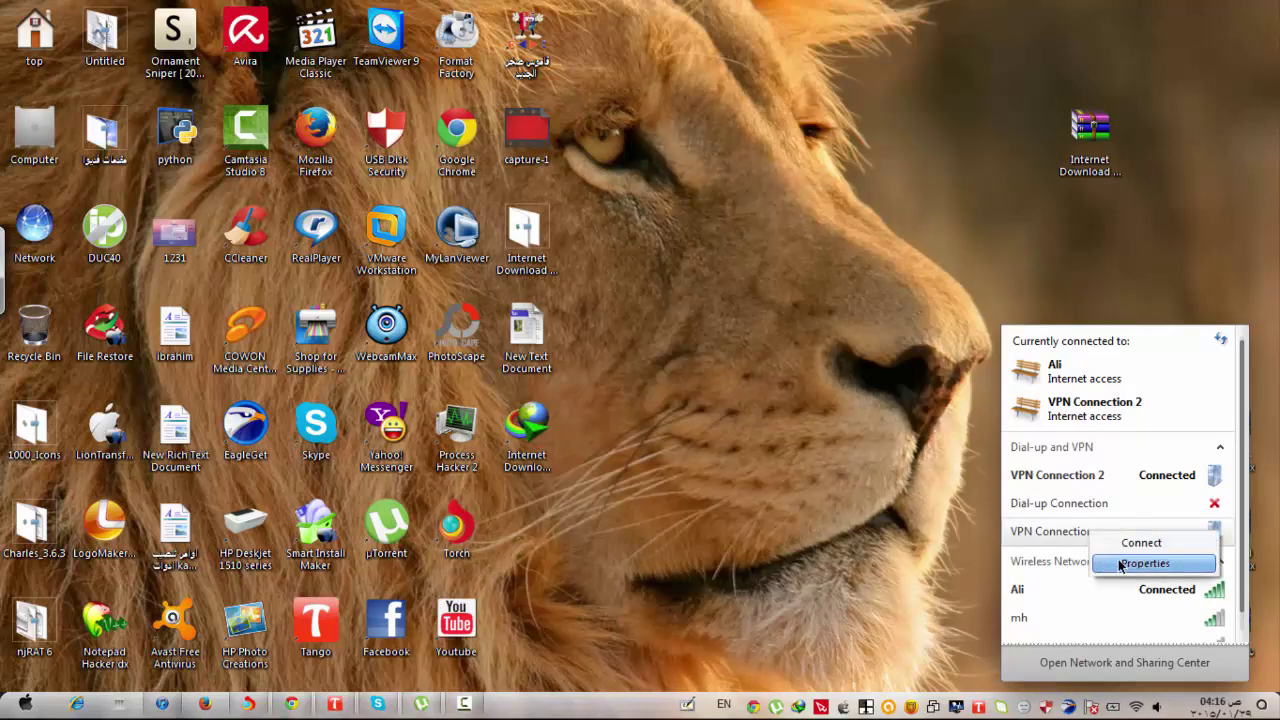
{"action": "left_click", "coordinate": [1118, 564]}
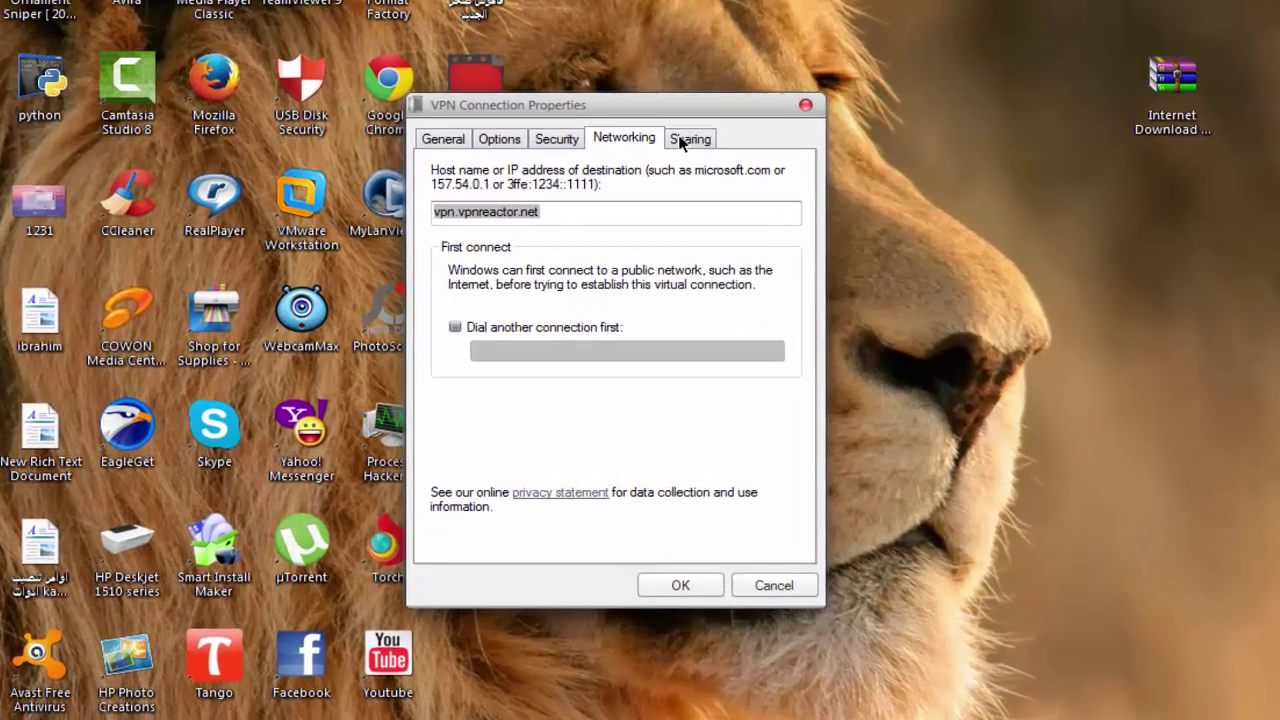
Review the Sharing, Options and General tabs with host vpn.vpnreactor.net, then close the dialog.
{"action": "left_click", "coordinate": [691, 181]}
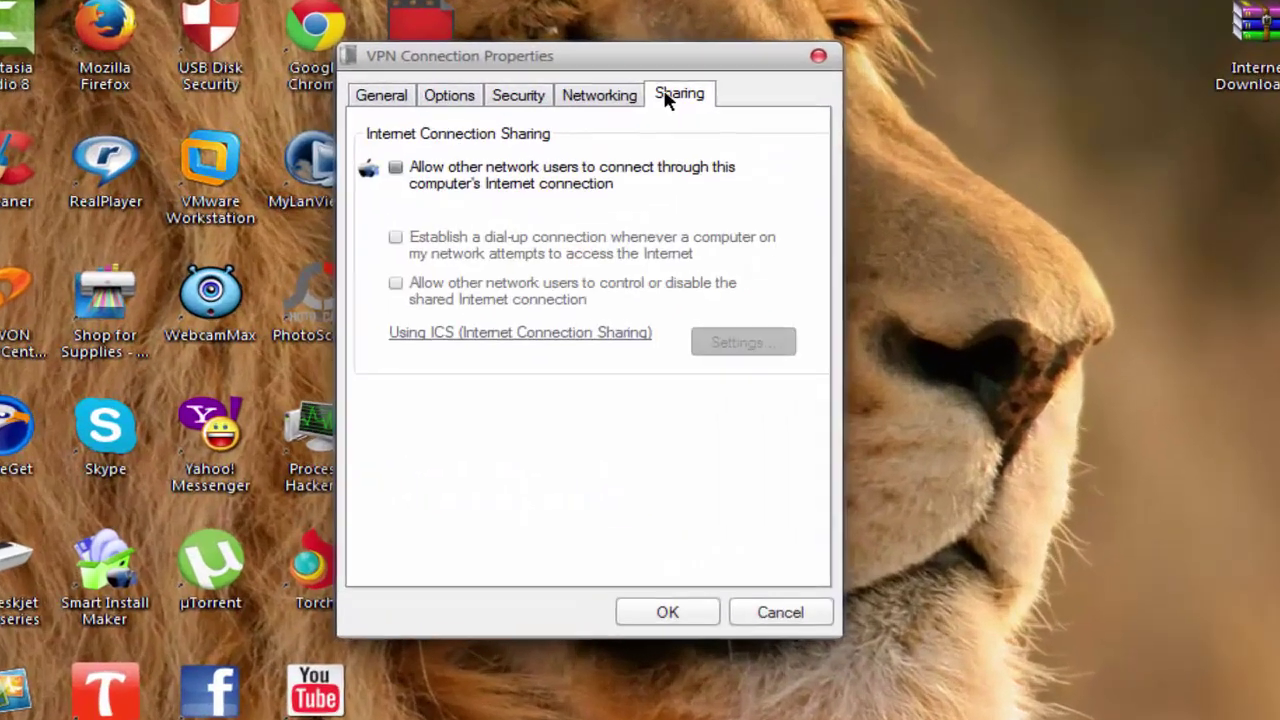
{"action": "left_click", "coordinate": [452, 95]}
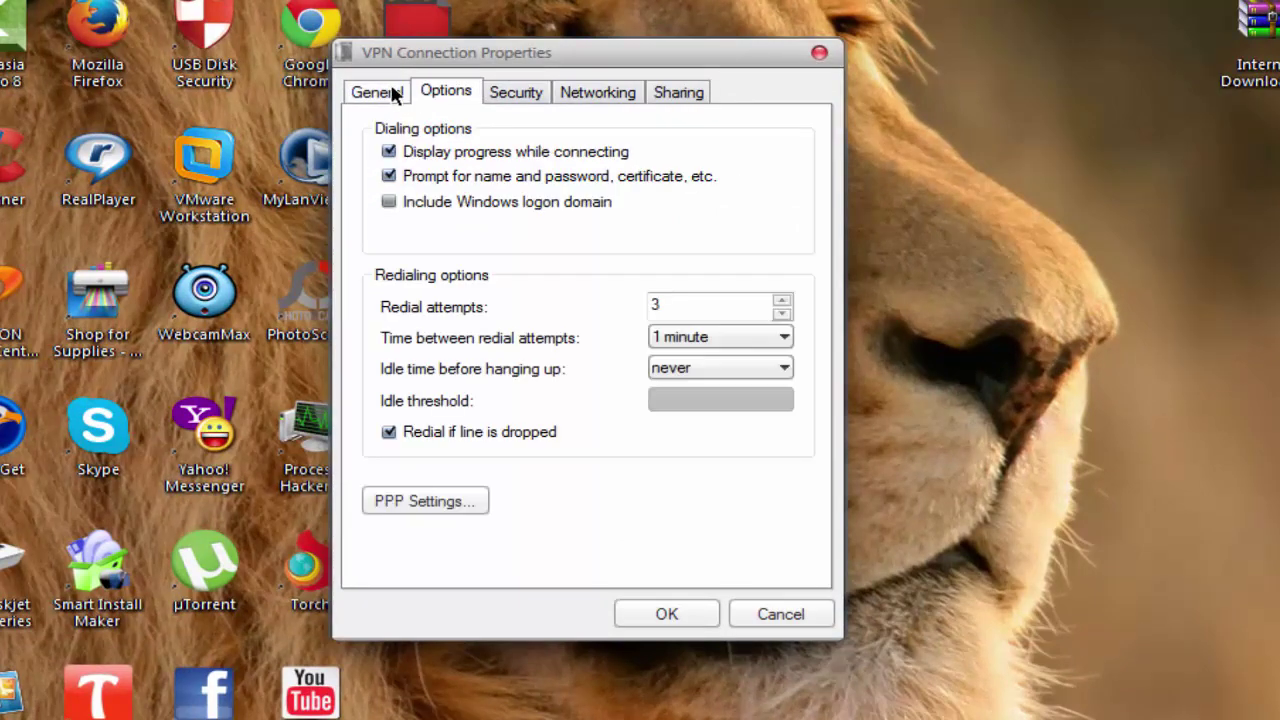
{"action": "left_click", "coordinate": [382, 93]}
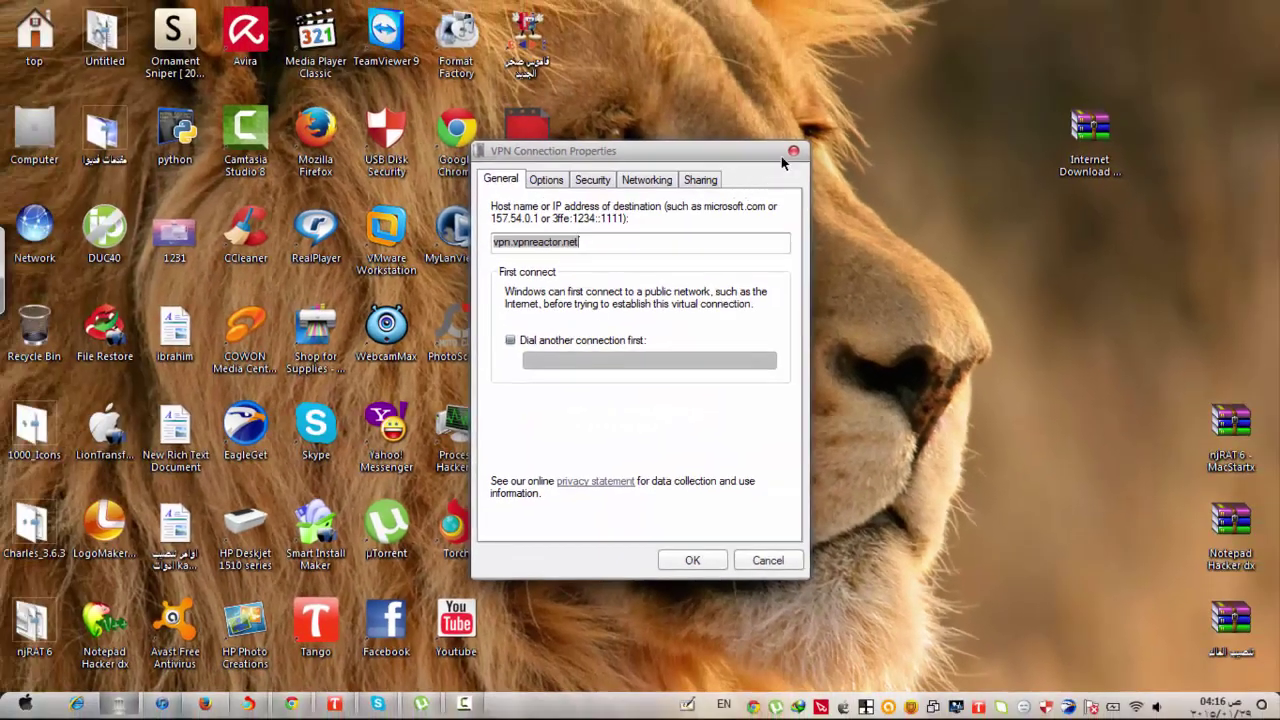
{"action": "left_click", "coordinate": [792, 152]}
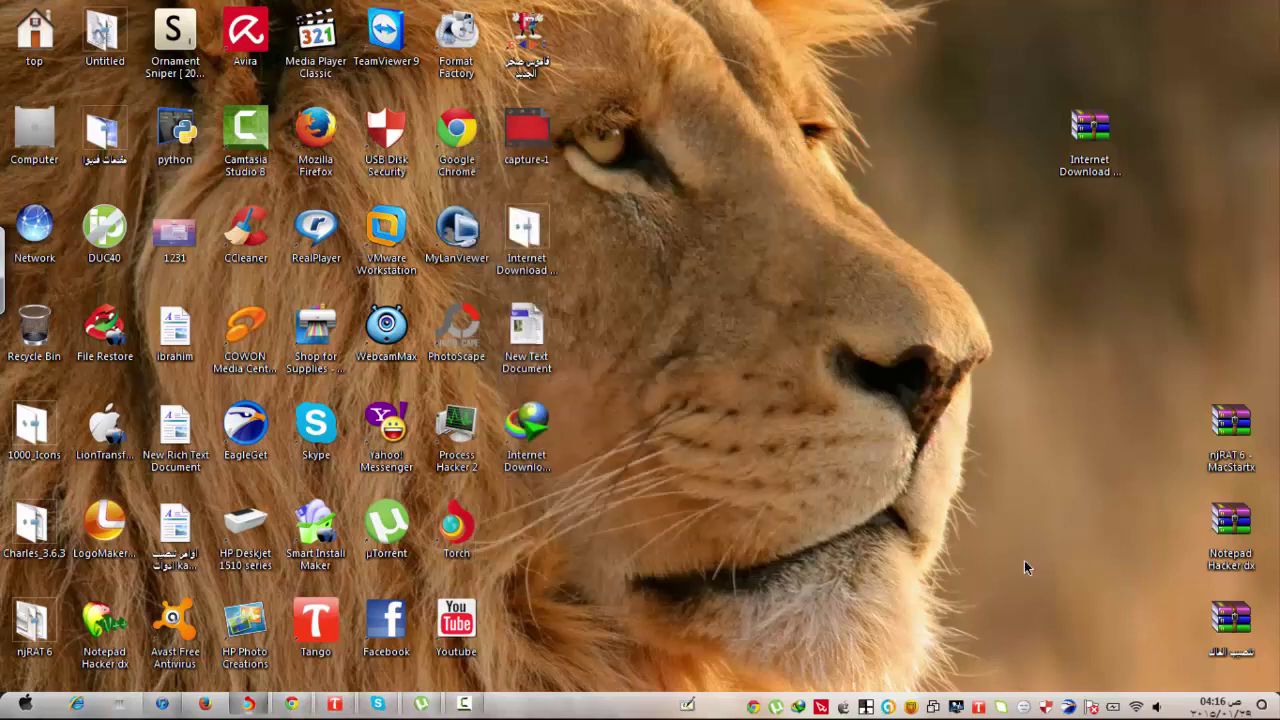
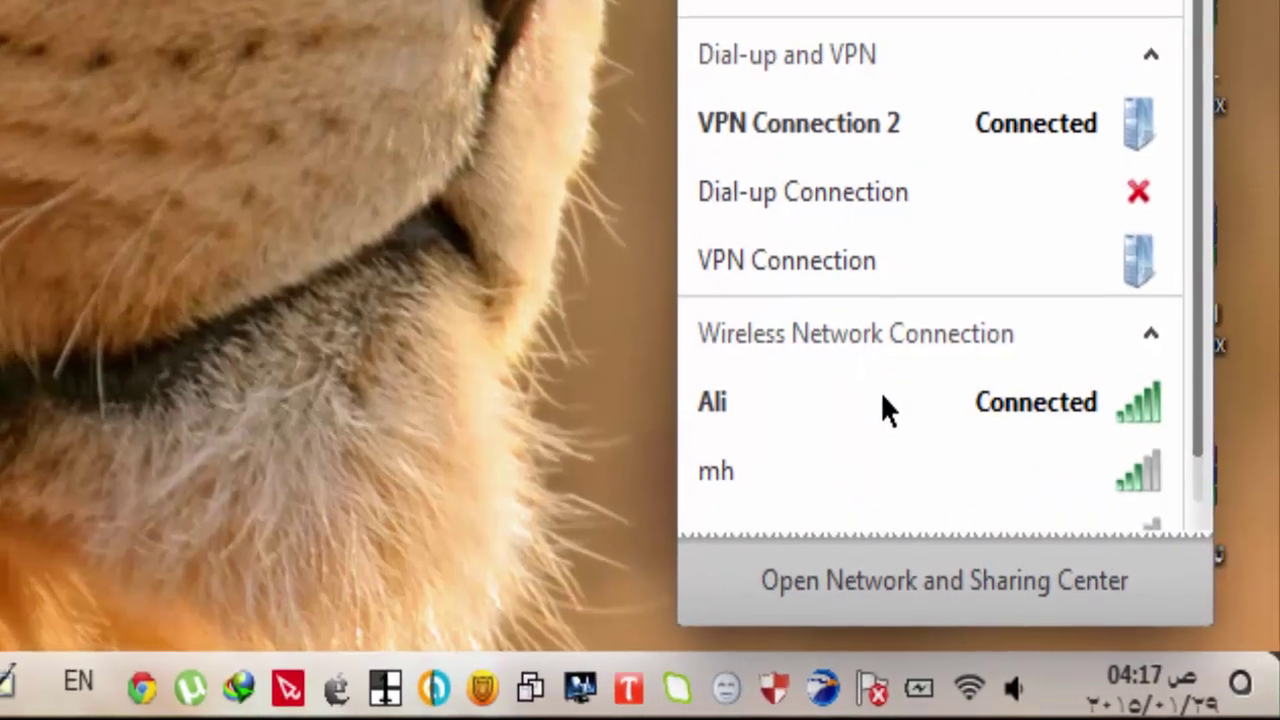
Disconnect the connected Wi-Fi network from the tray network flyout, leaving VPN Connection 2 connected.
{"action": "left_click", "coordinate": [886, 405]}
{"action": "left_click", "coordinate": [1052, 490]}
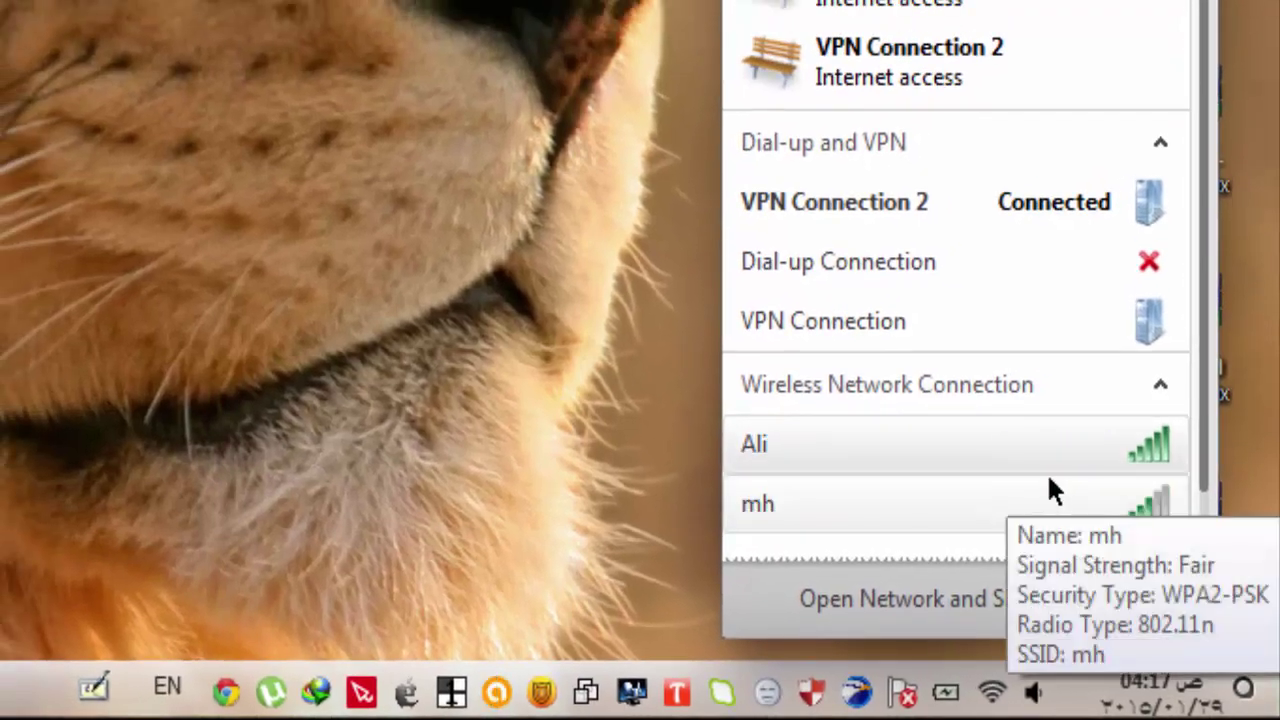
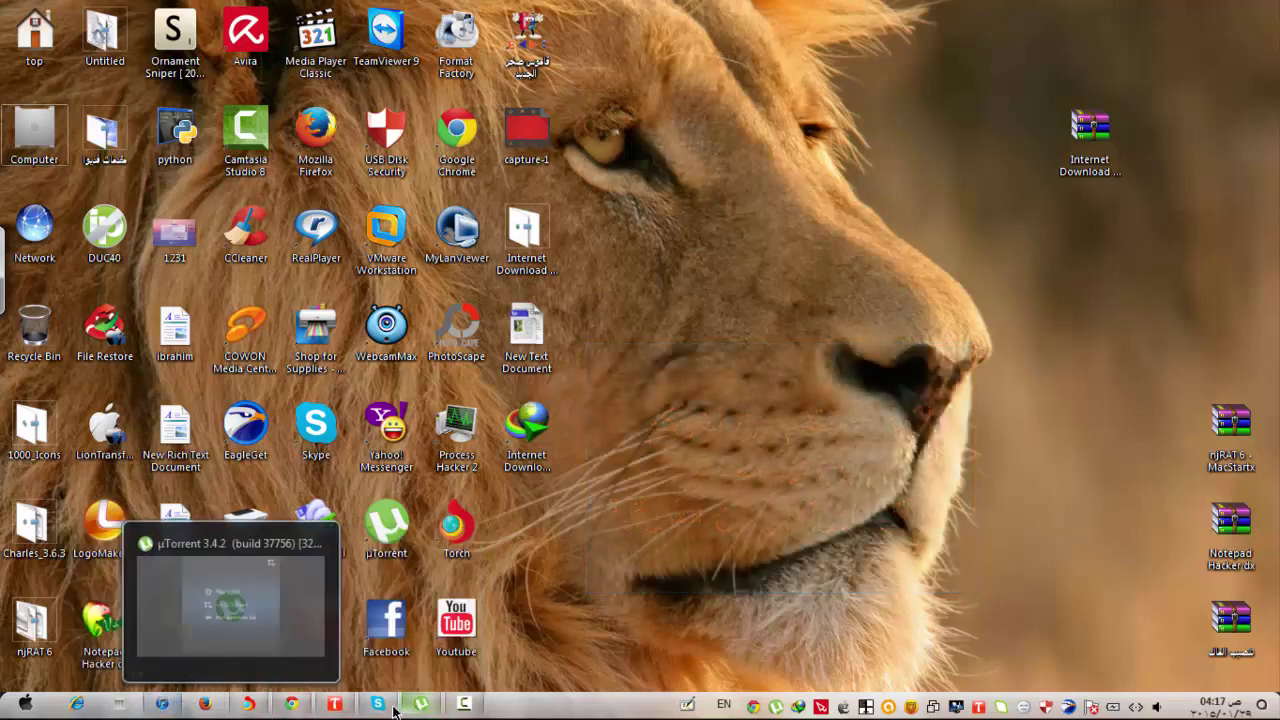
Restore the minimized Camtasia Recorder from its taskbar 'Recording...' preview.
{"action": "mouse_move", "coordinate": [380, 708]}
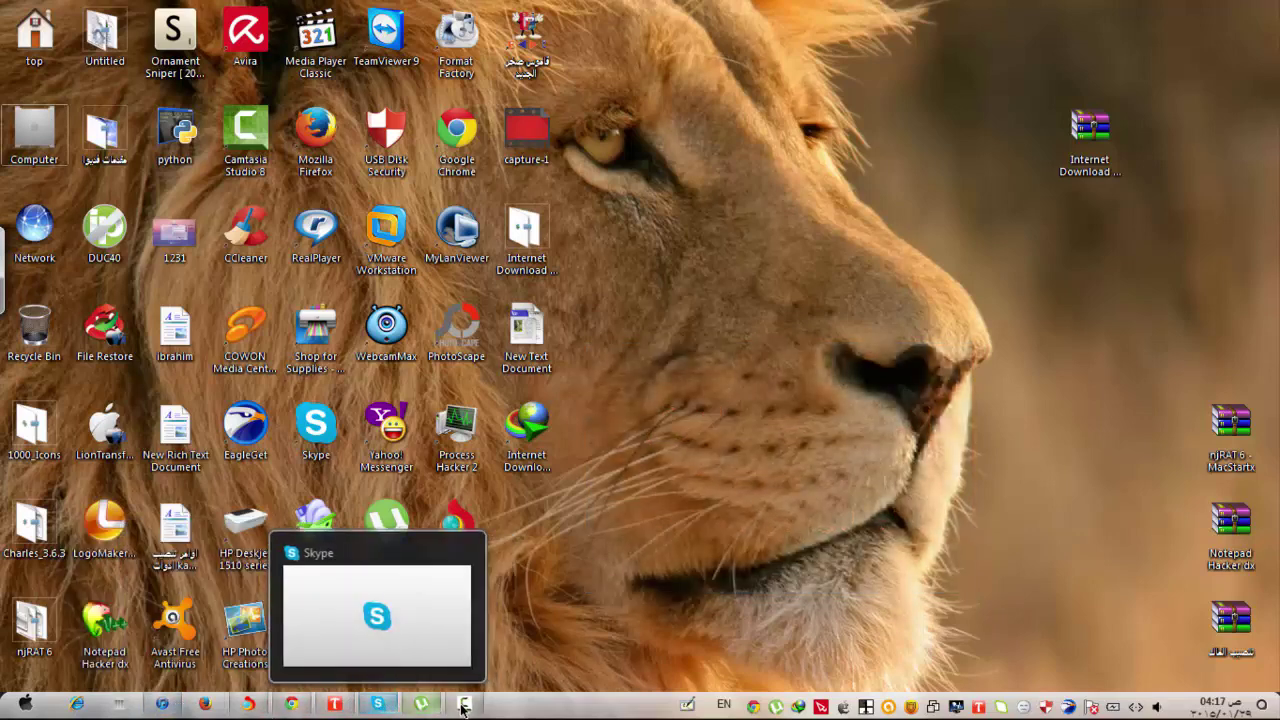
{"action": "left_click", "coordinate": [507, 667]}
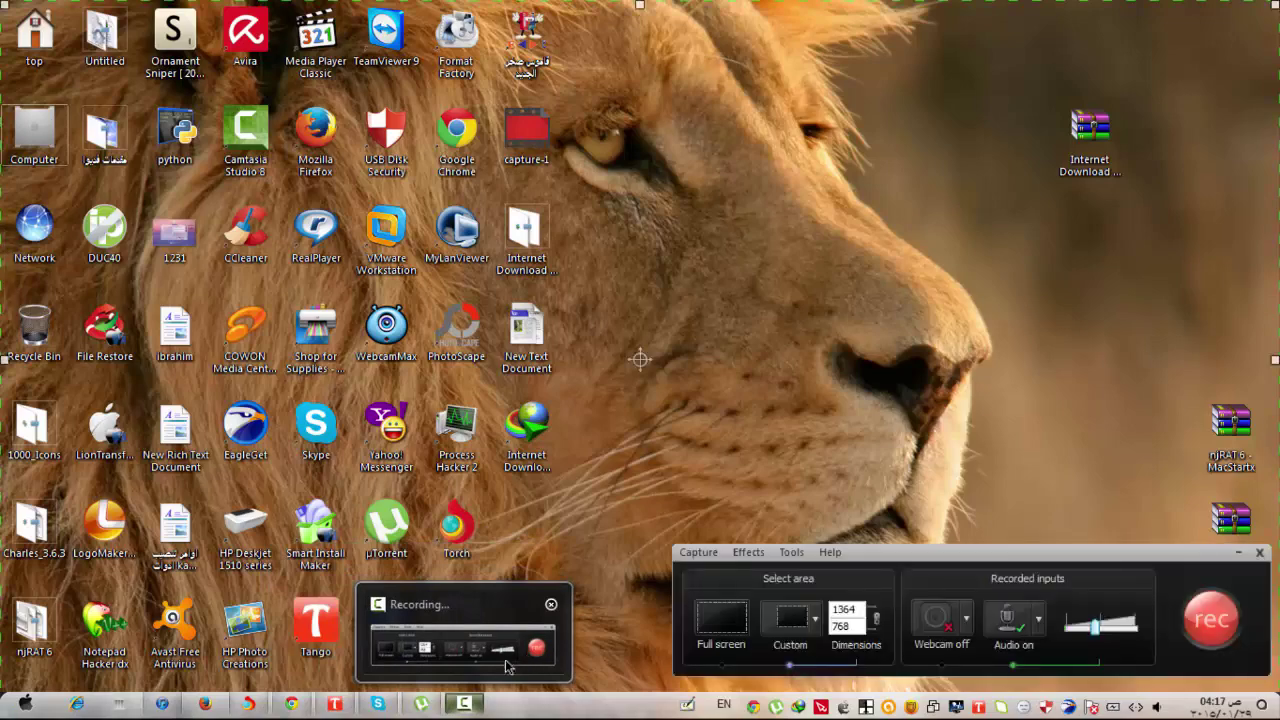